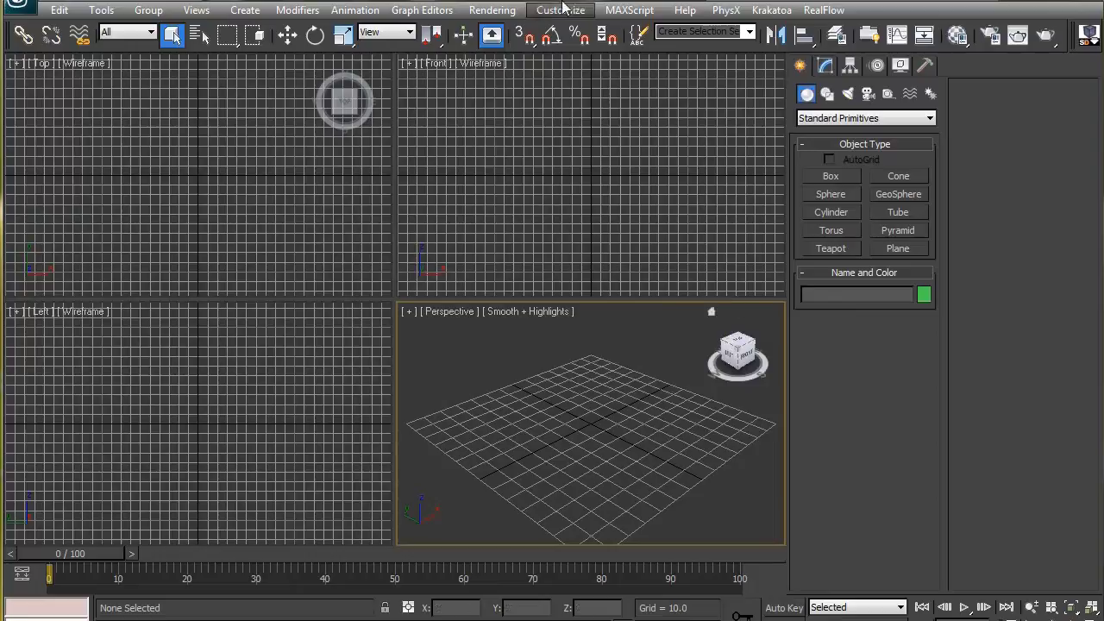
Step: Switch the scene display units to Generic Units in Units Setup
click(561, 11)
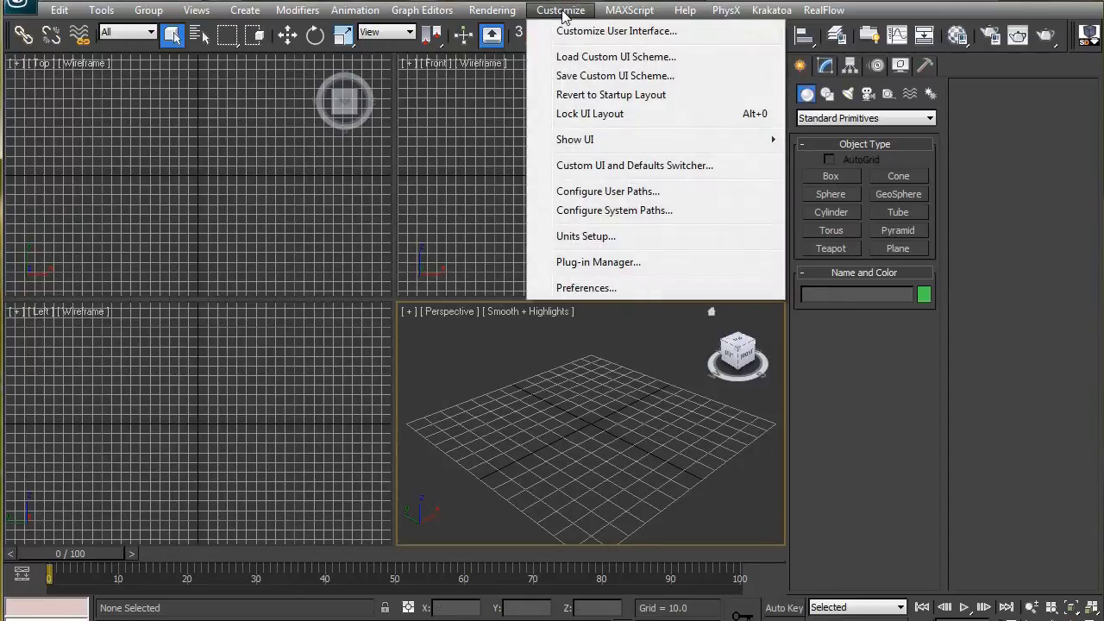
click(577, 238)
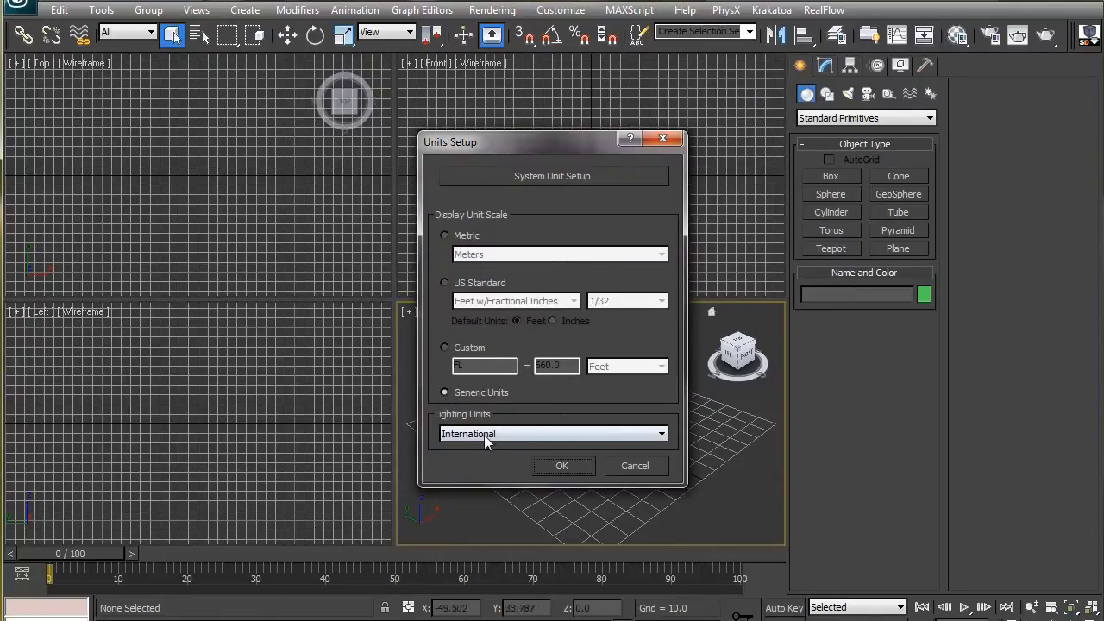
click(562, 465)
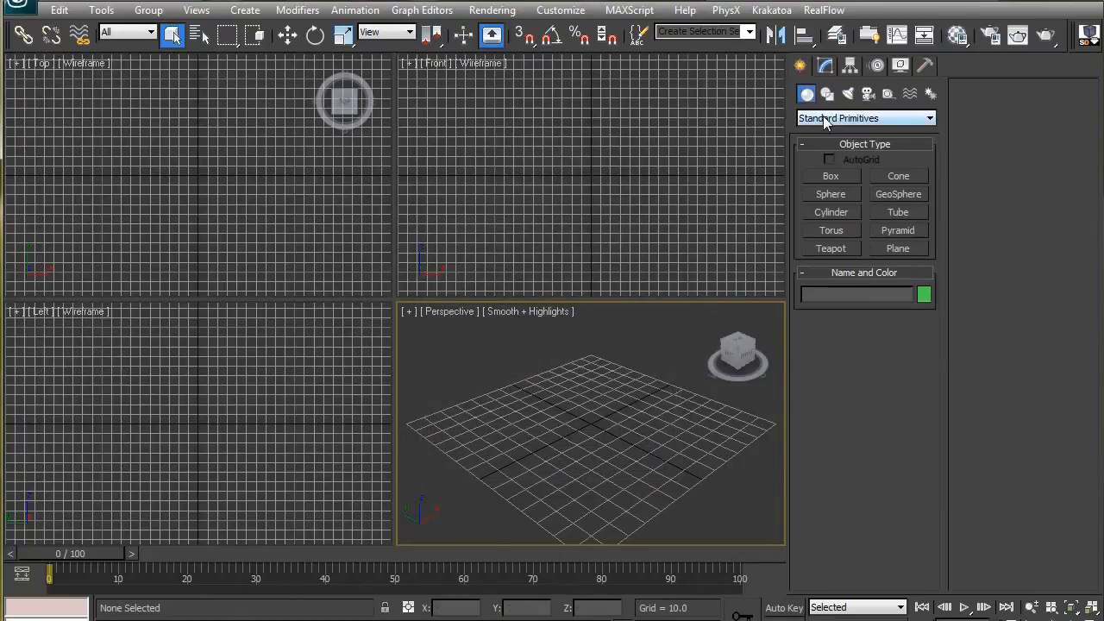
Step: Create a FumeFX simulation grid of about 42.303 × 50.077 × 60.388
click(866, 117)
click(835, 295)
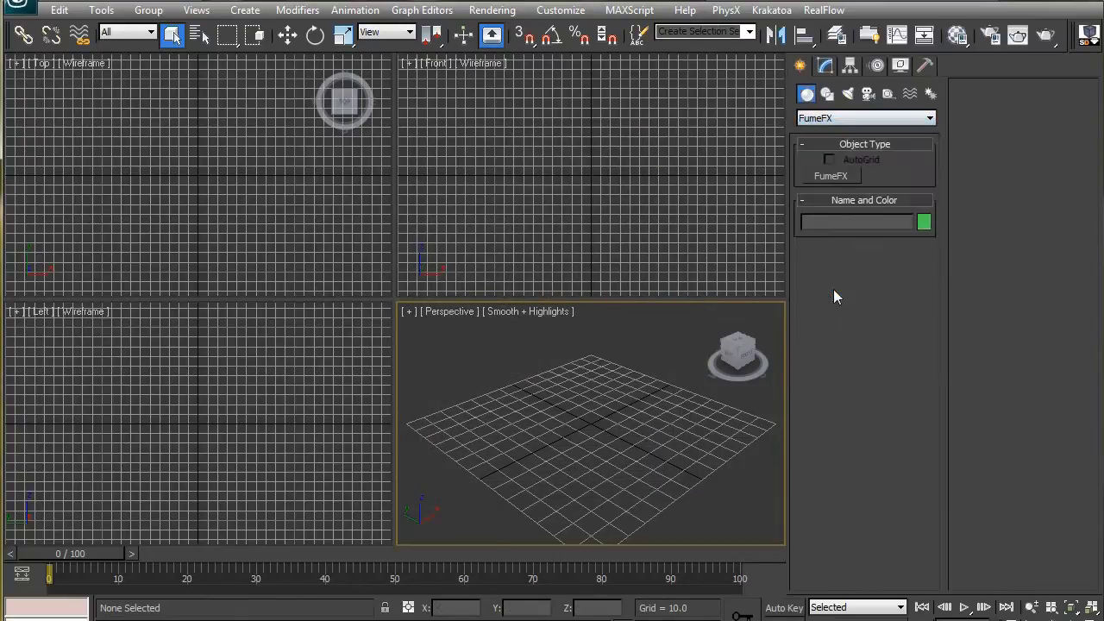
click(831, 176)
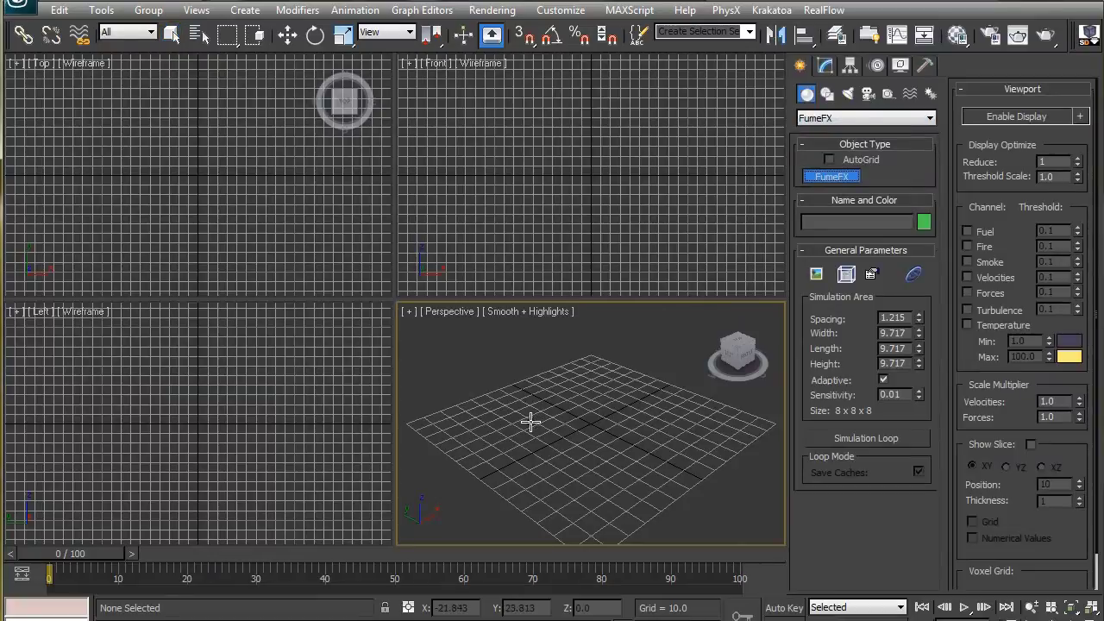
drag(529, 419, 653, 424)
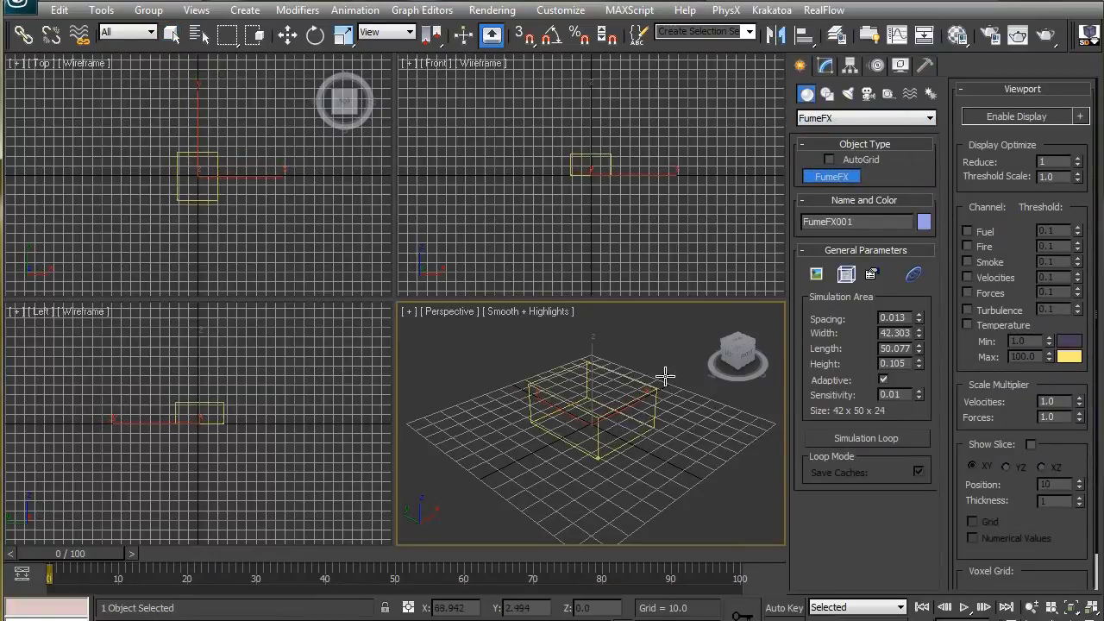
click(645, 319)
middle_drag(639, 431, 566, 431)
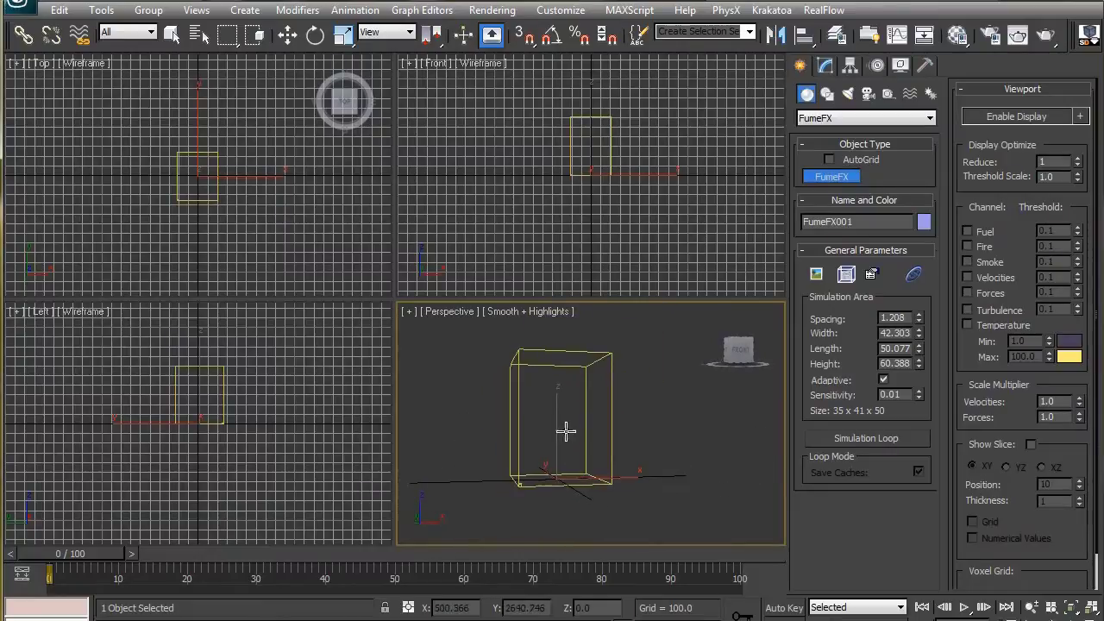
Step: Place an FFX Object Src helper beside the grid in the Top view
click(888, 95)
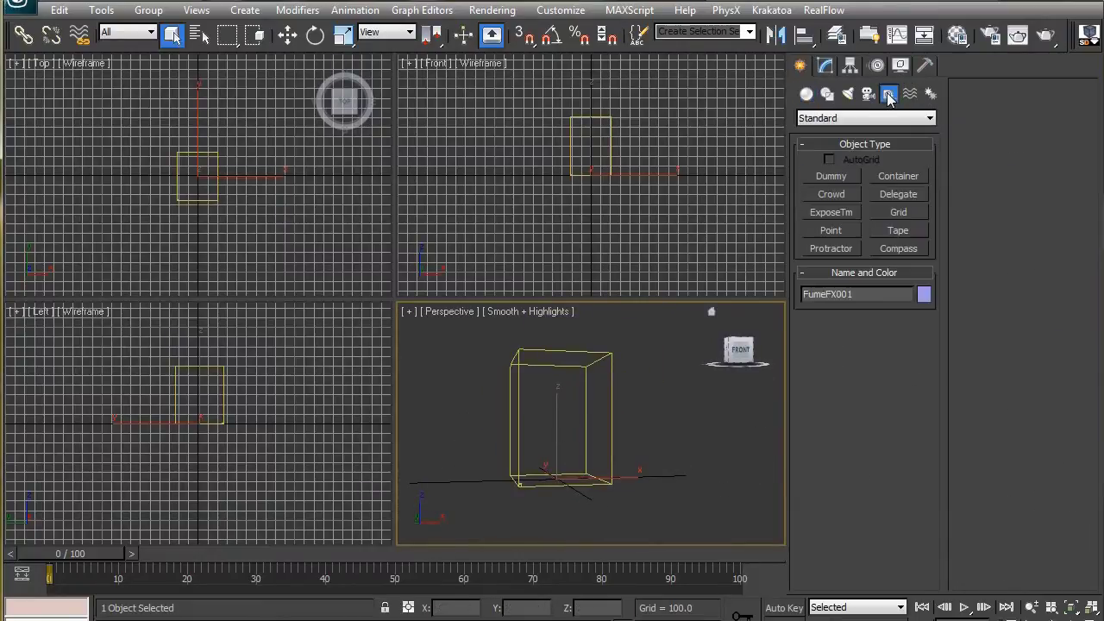
click(850, 119)
click(849, 246)
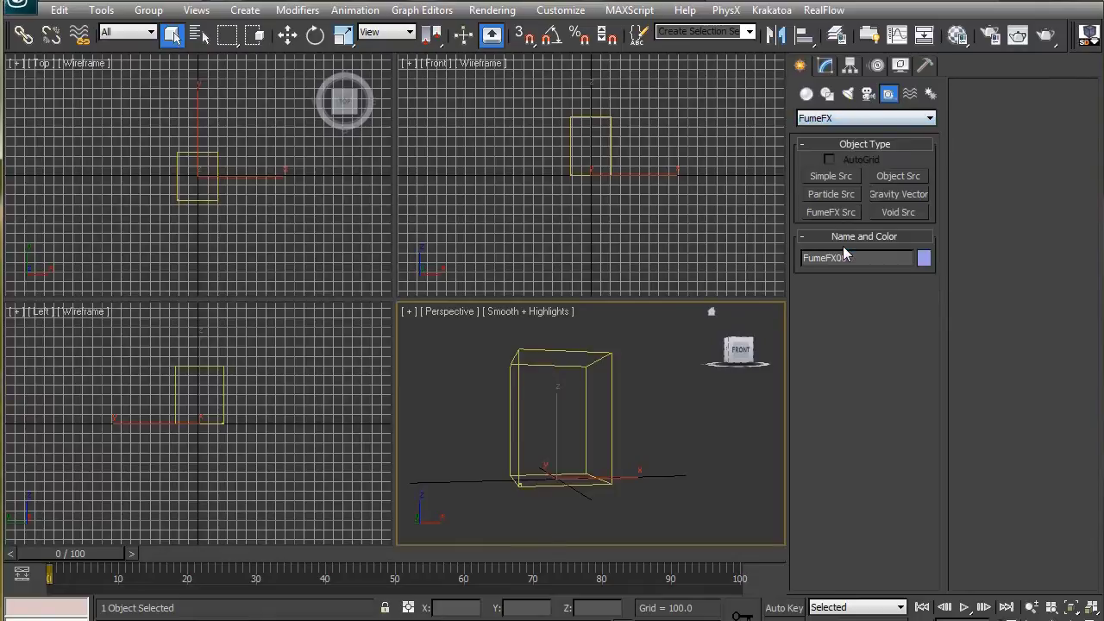
click(896, 178)
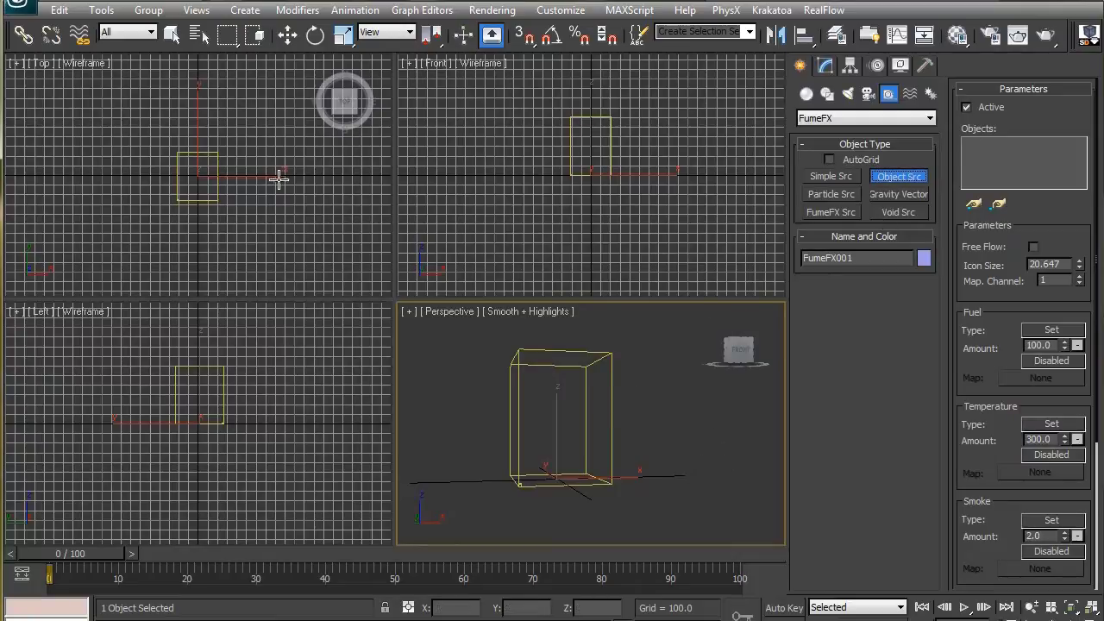
drag(249, 177, 252, 179)
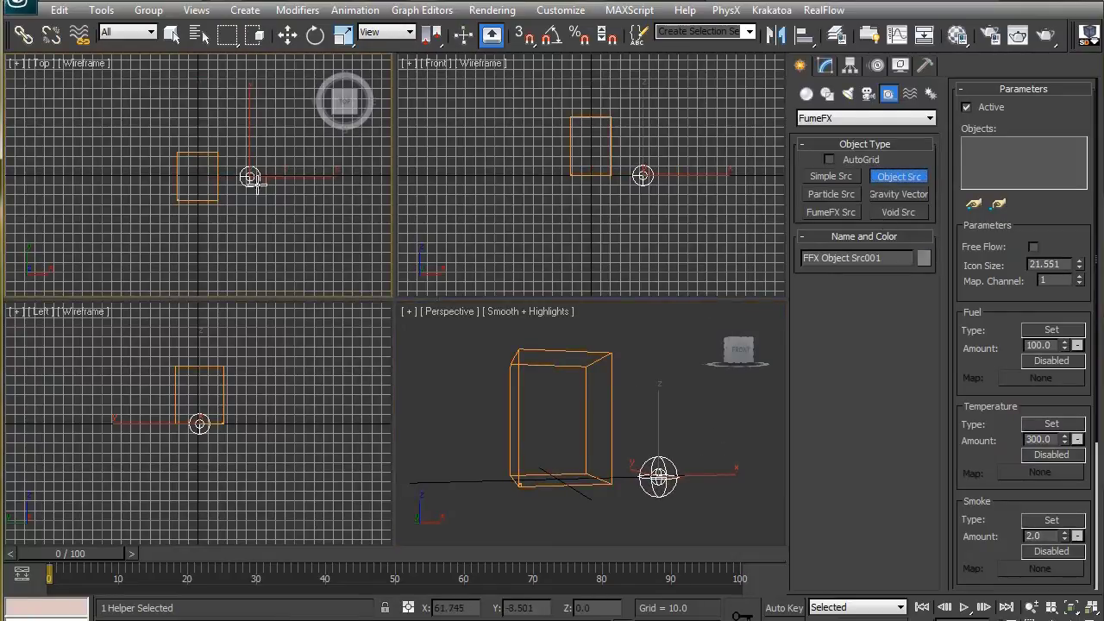
Step: Draw a small sphere of radius 2.531 inside the FumeFX grid
click(806, 93)
click(811, 120)
click(815, 131)
click(846, 197)
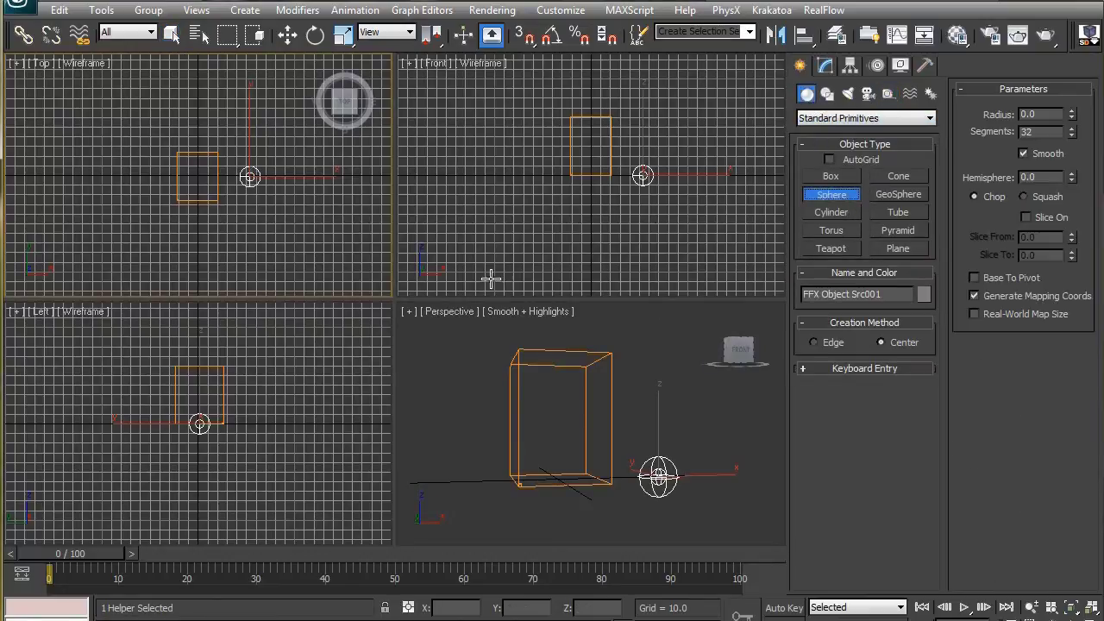
drag(196, 176, 200, 177)
Step: Move the sphere up to Z 9.213, just above the ground plane
click(289, 37)
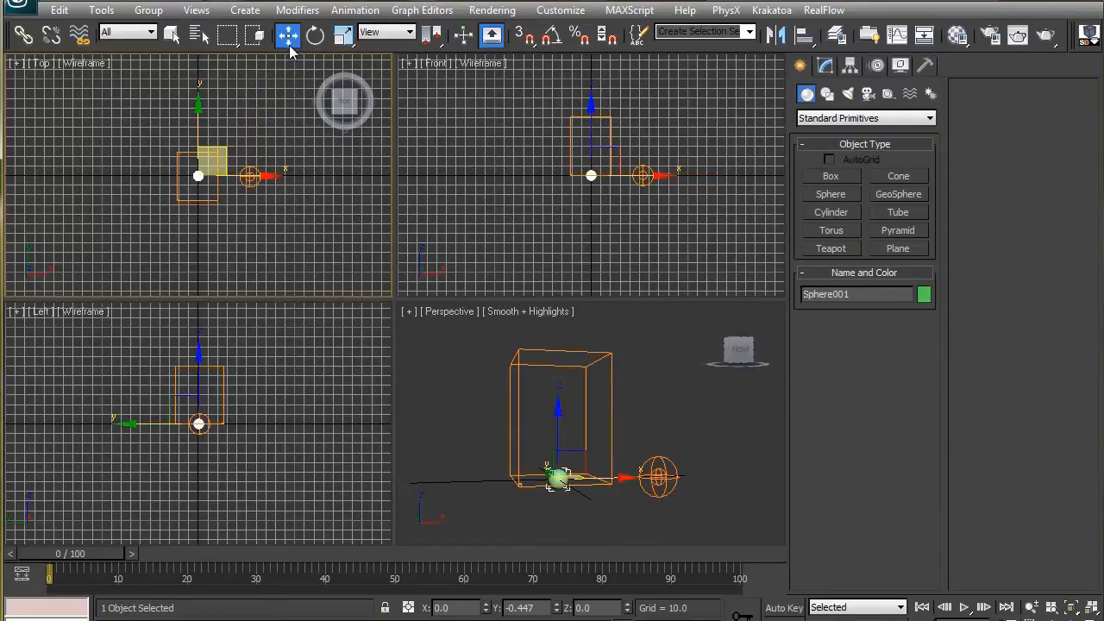
drag(555, 436, 561, 407)
alt+middle_drag(595, 406, 625, 499)
key(alt+w)
scroll(439, 454, up, 3)
middle_drag(439, 486, 409, 463)
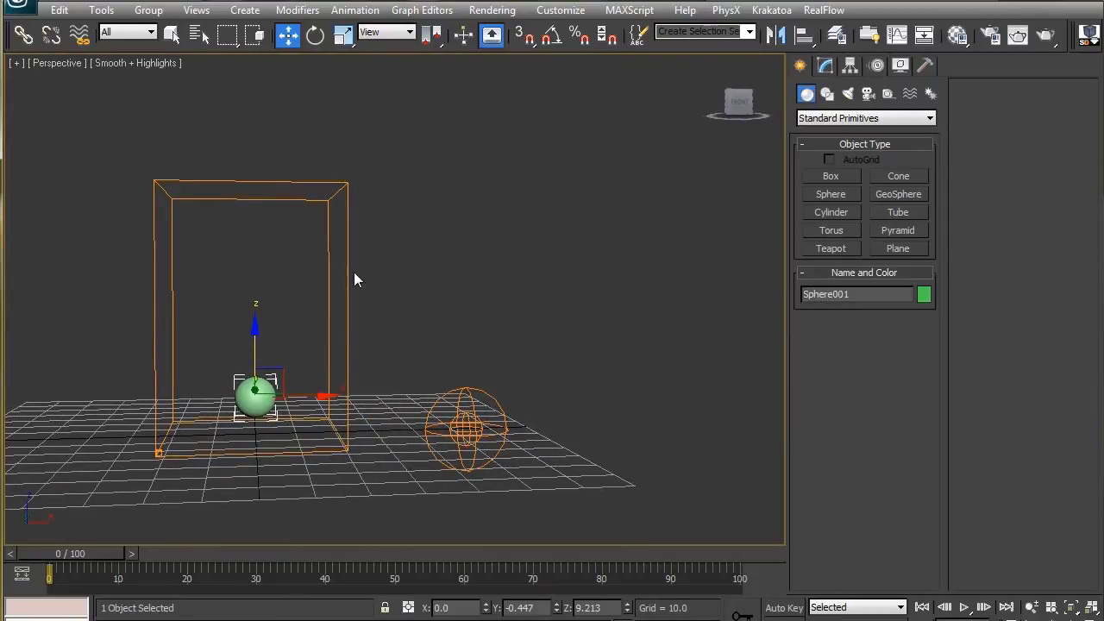
Step: Pick Sphere001 as the emitting object of FFX Object Src001
click(463, 417)
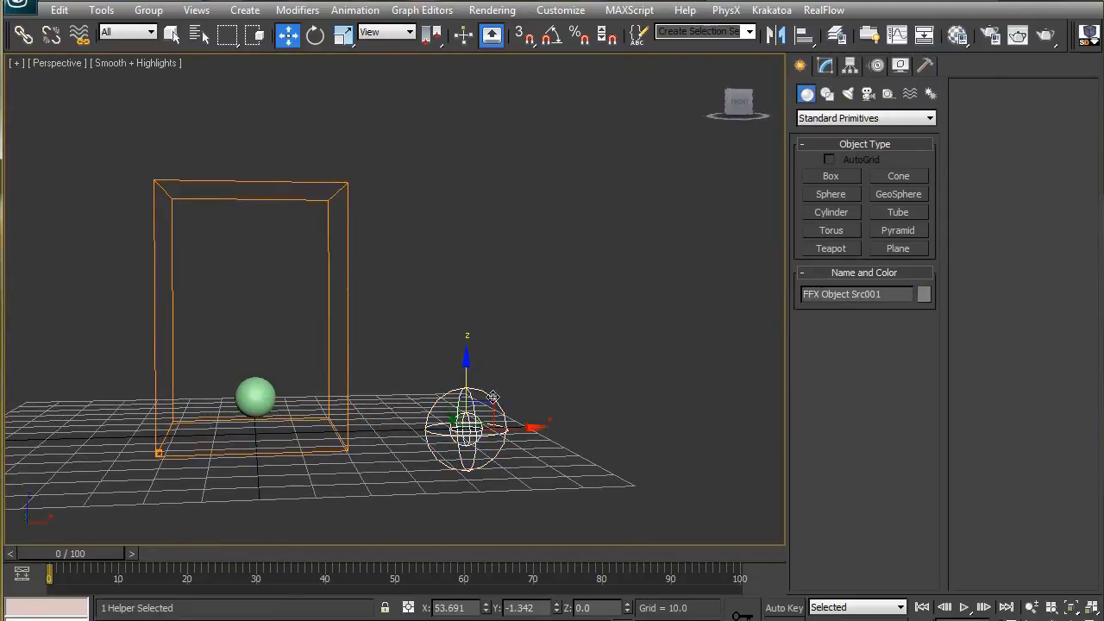
click(826, 65)
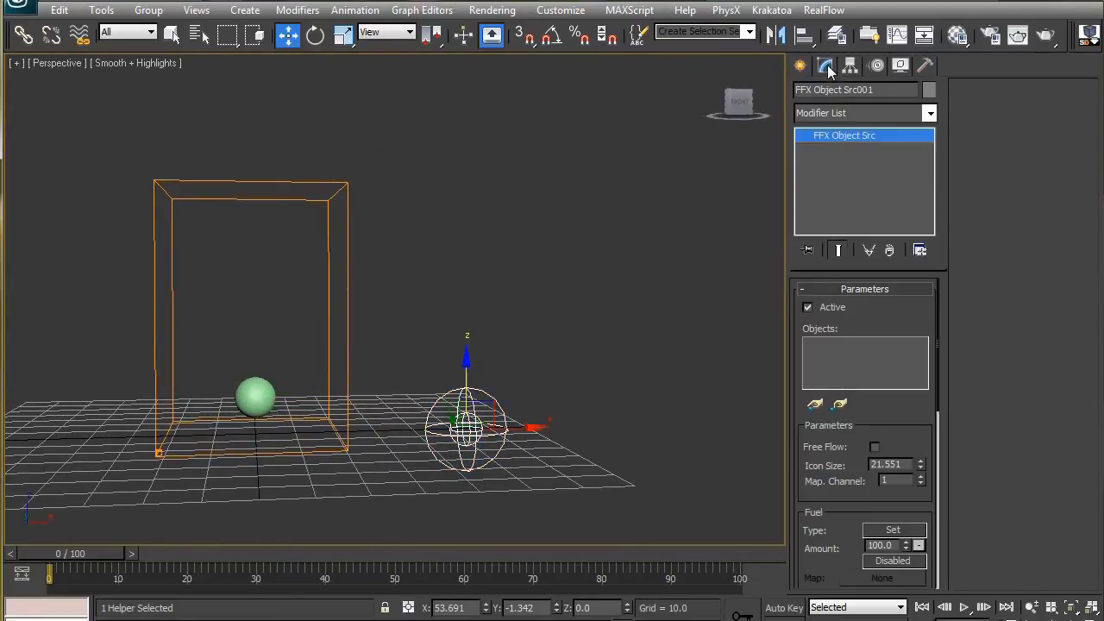
click(814, 404)
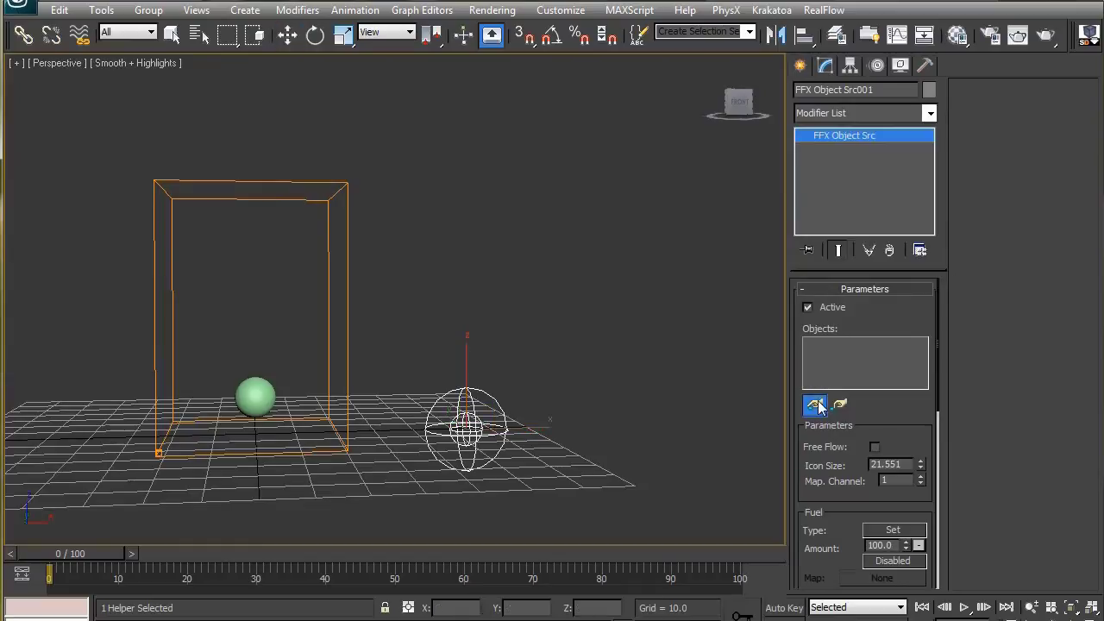
click(254, 395)
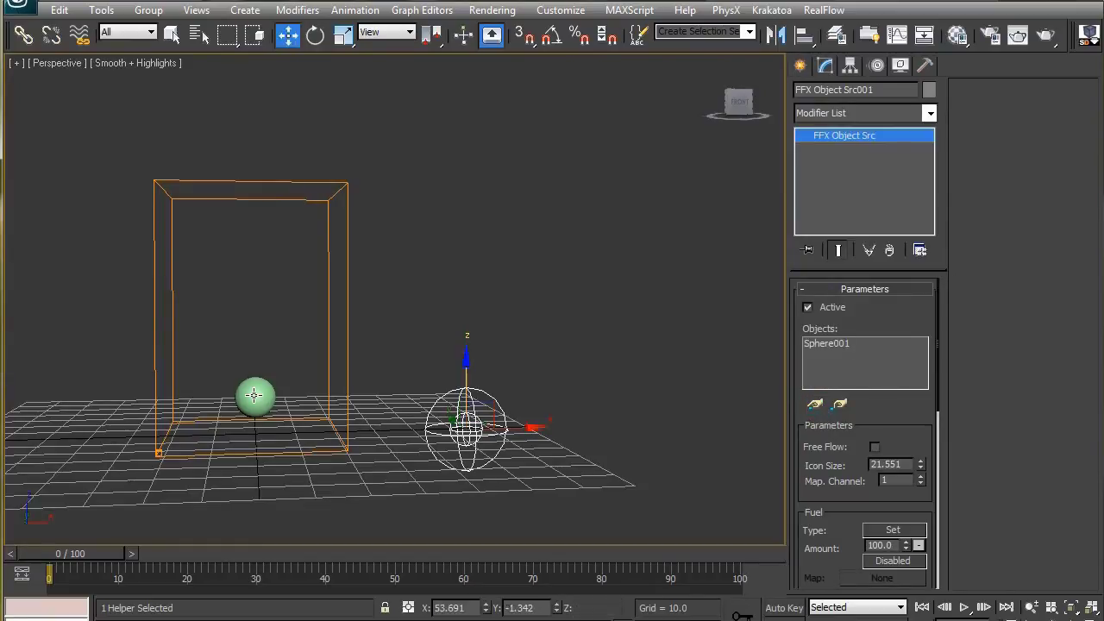
Step: Add FFX Object Src001 to the FumeFX grid's Obj/Src source list
click(345, 320)
click(845, 314)
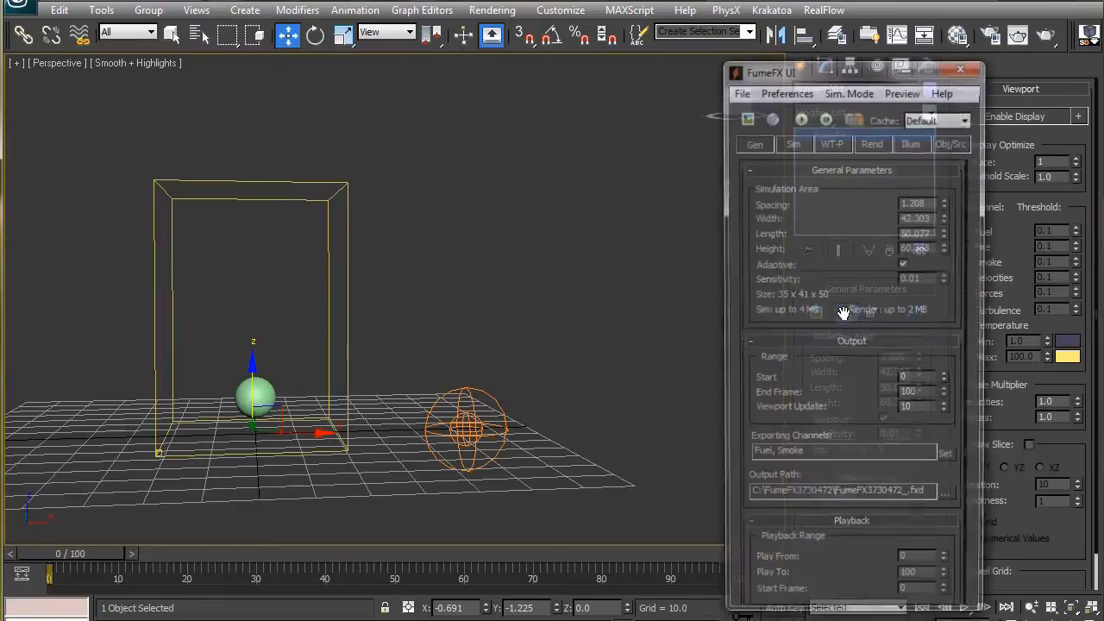
drag(816, 76, 677, 52)
click(819, 110)
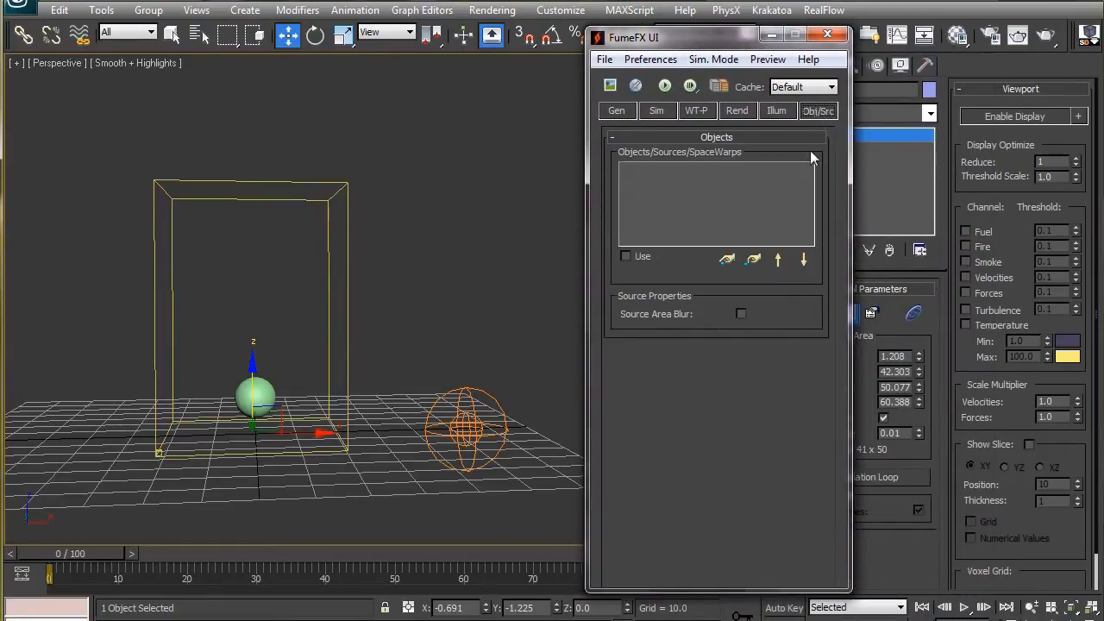
click(727, 259)
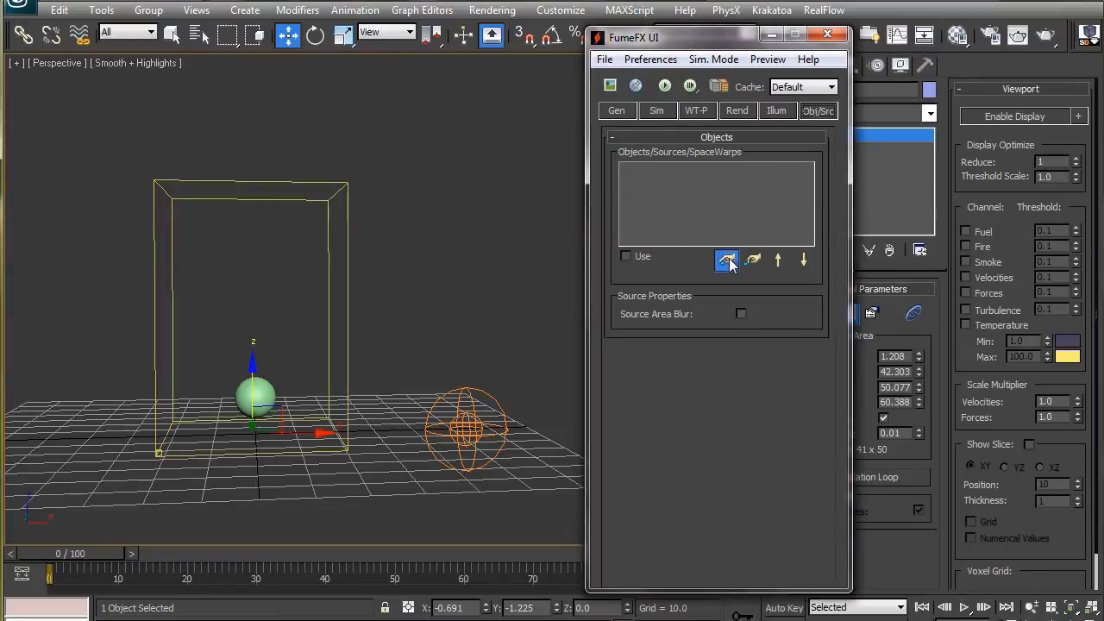
click(467, 416)
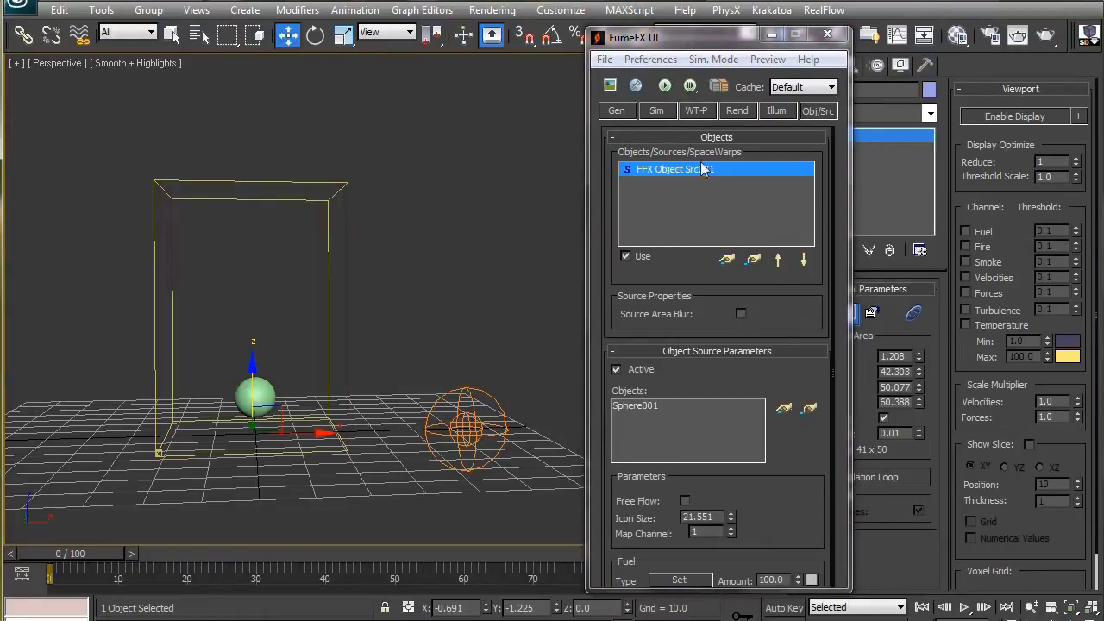
Step: Toggle adaptive grid resizing and edit its Sensitivity value in the general parameters
click(620, 116)
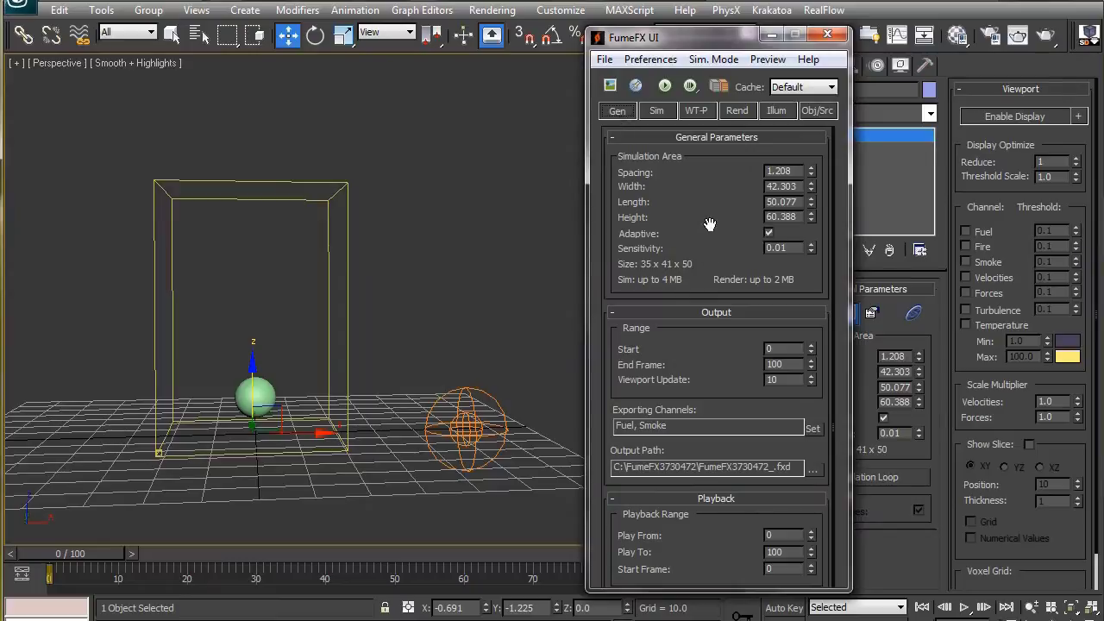
mouse_move(709, 224)
mouse_down()
mouse_move(712, 216)
mouse_move(718, 233)
mouse_up()
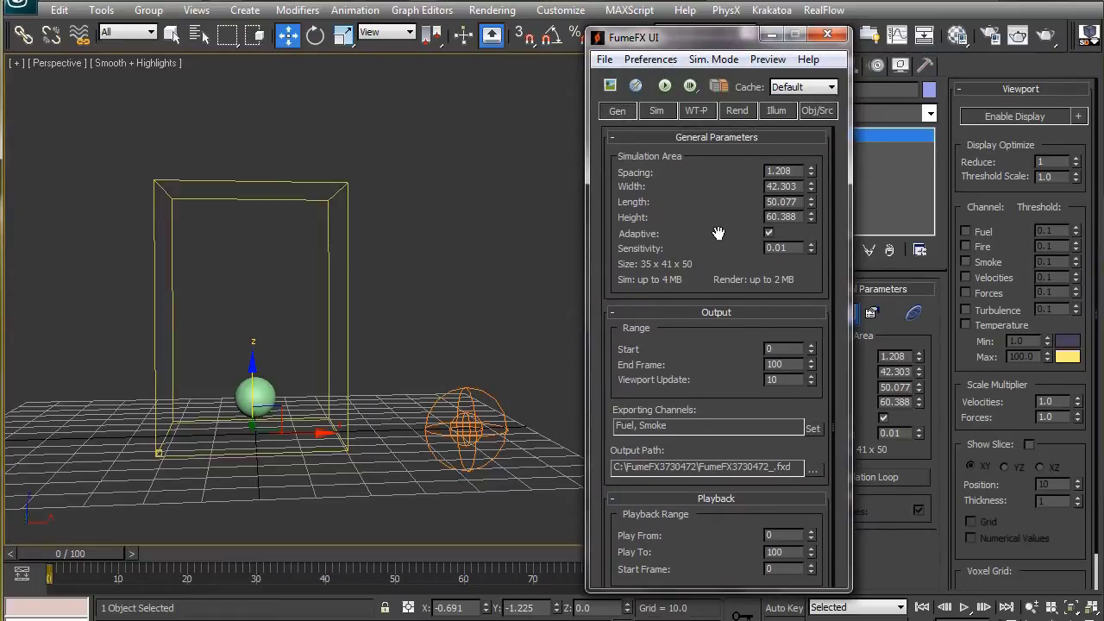
click(770, 233)
drag(792, 249, 743, 249)
click(762, 293)
Step: Add Velocity to the exported channels alongside Fuel and Smoke
click(816, 430)
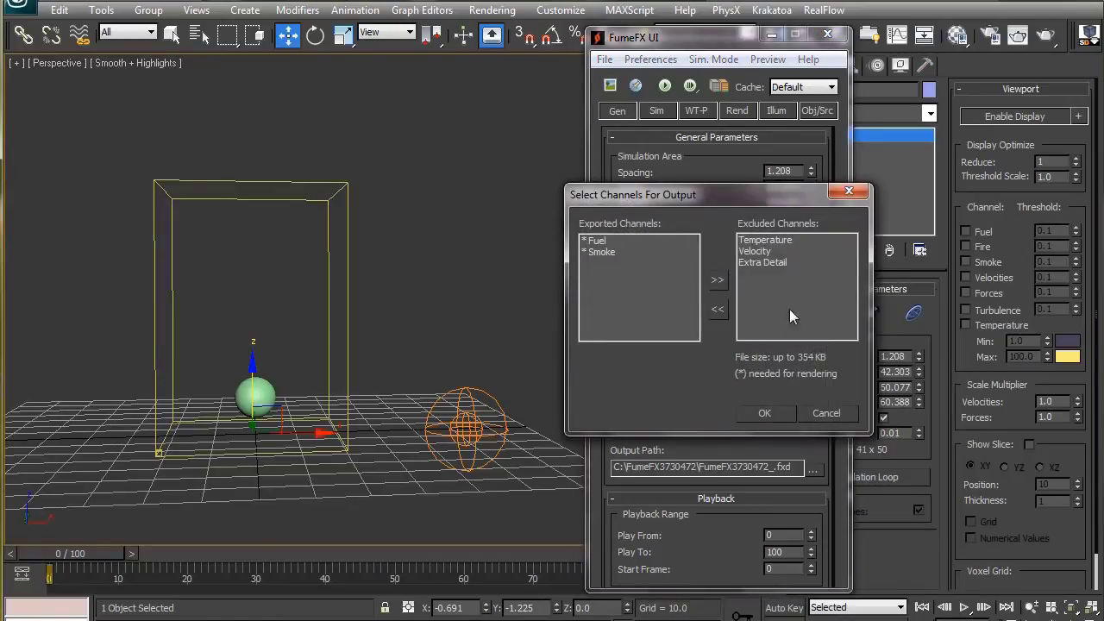
click(756, 251)
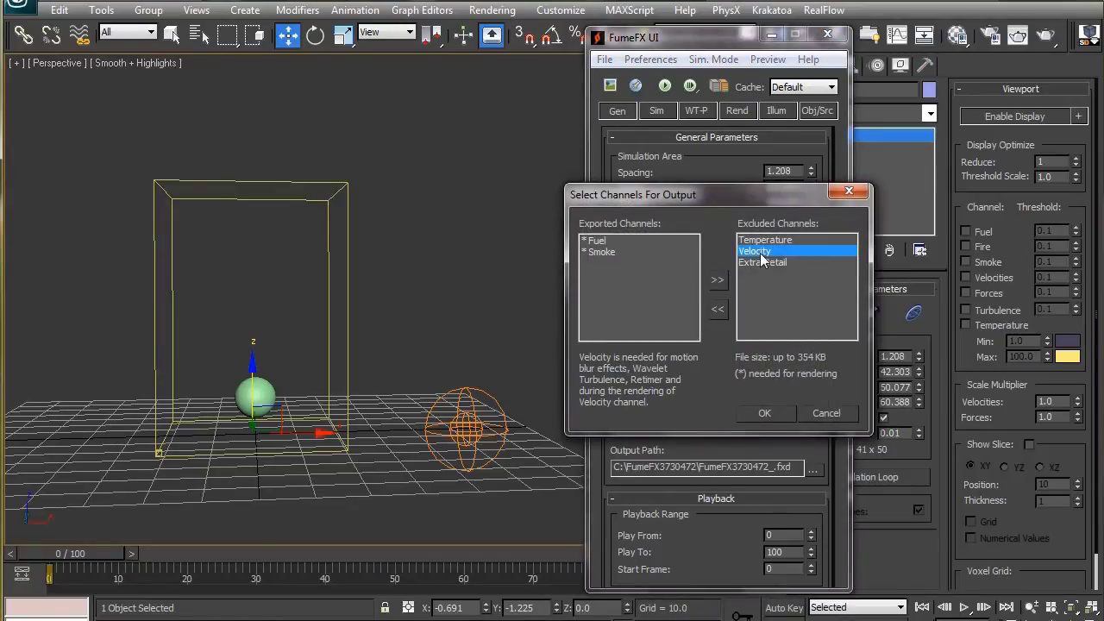
click(721, 313)
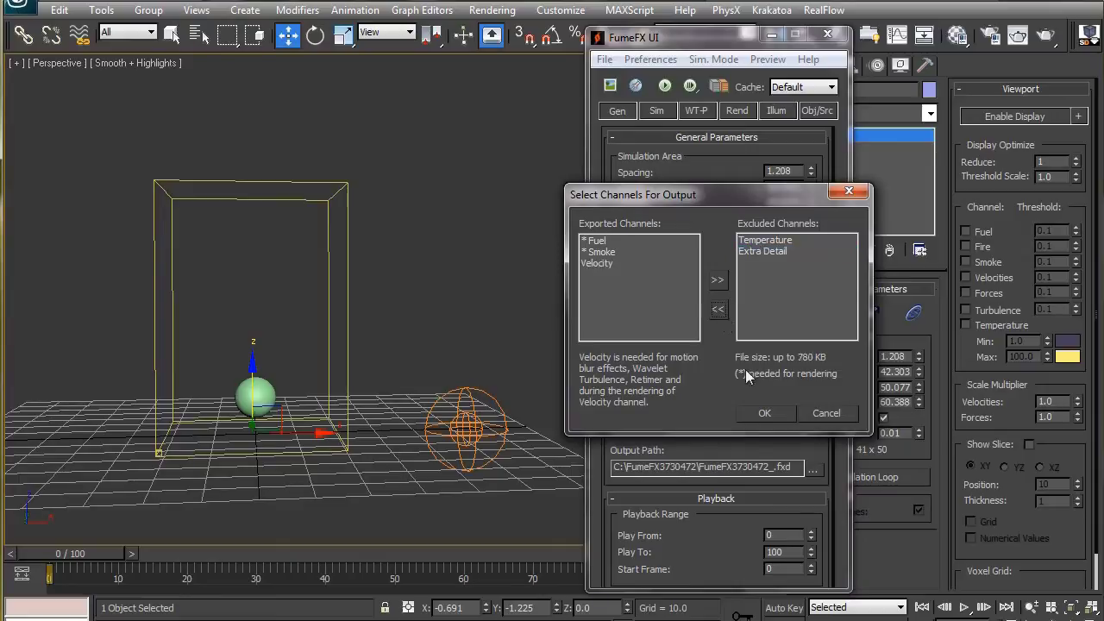
click(763, 415)
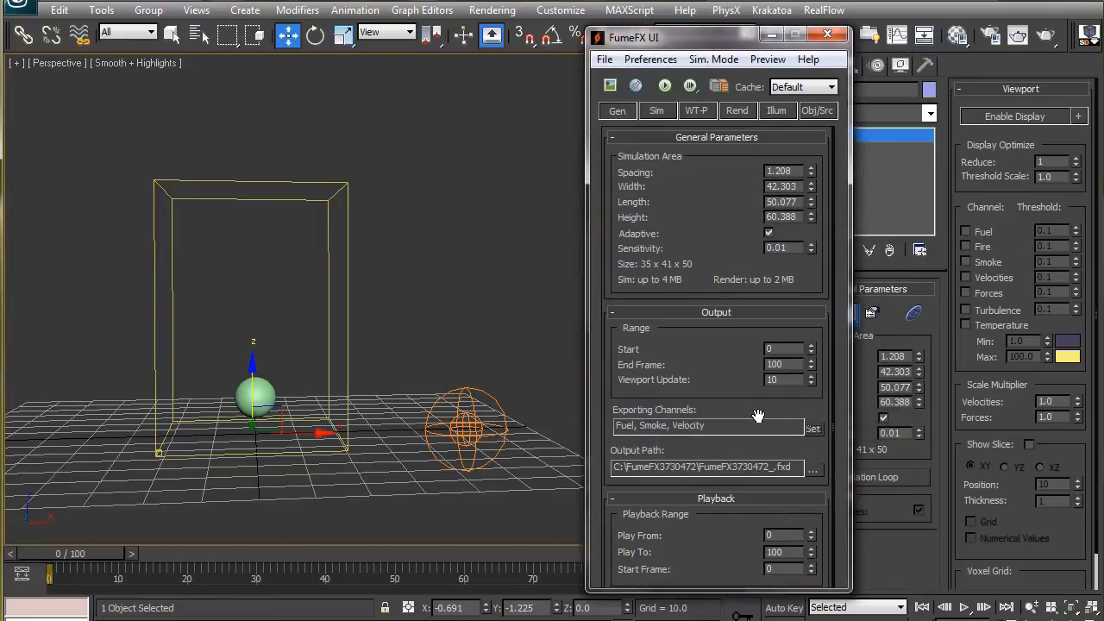
scroll(752, 413, down, 1)
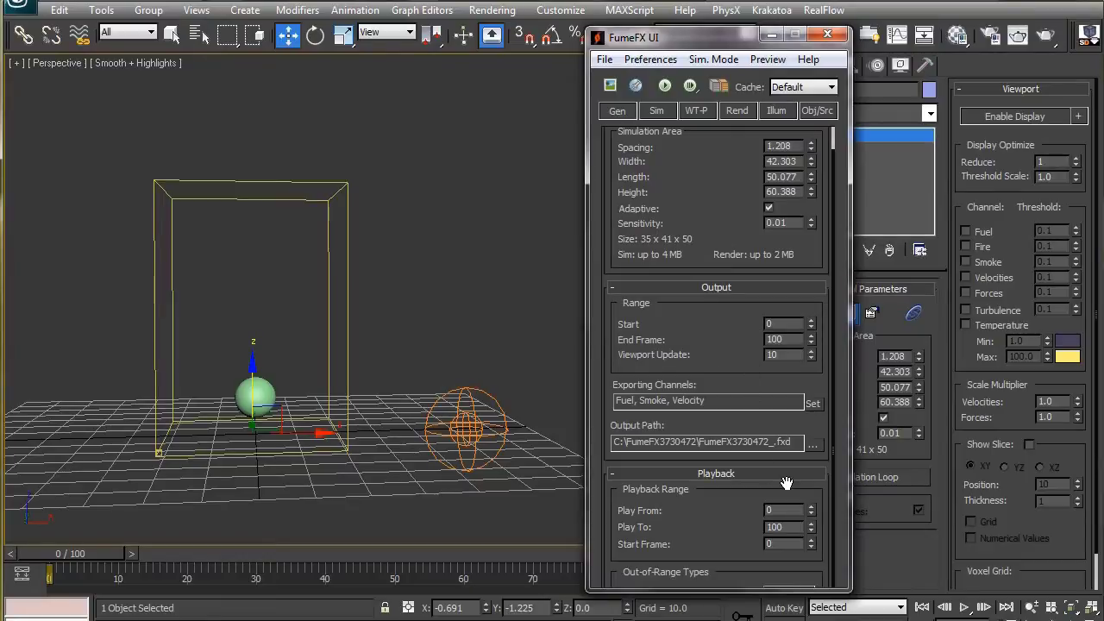
Step: Point the FumeFX output path to a new folder inside Documents\ffx
click(813, 442)
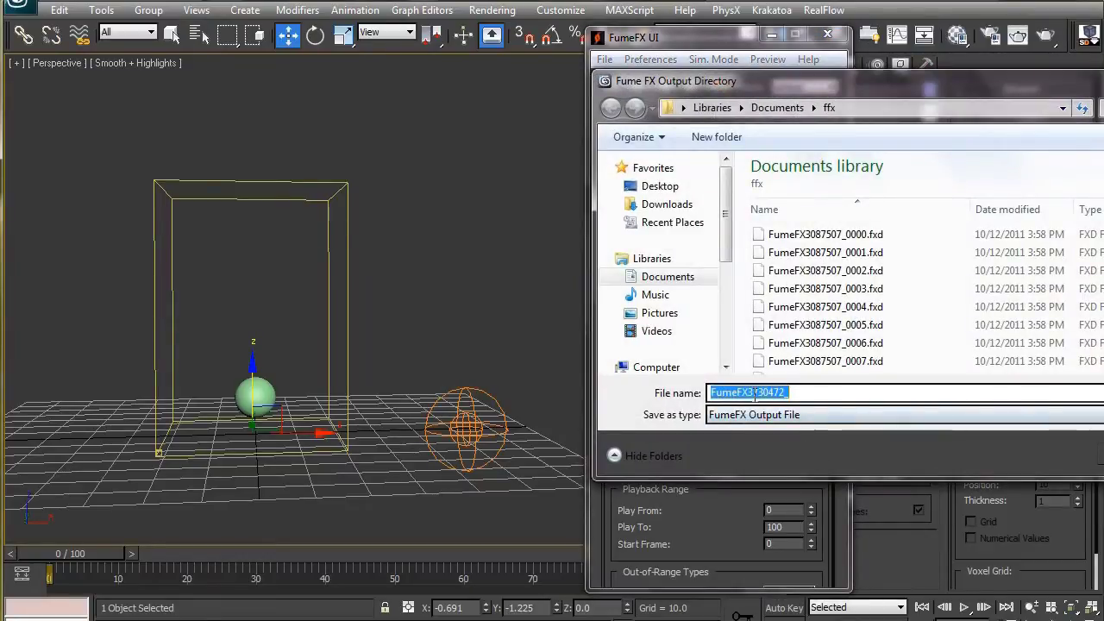
click(715, 138)
double_click(763, 240)
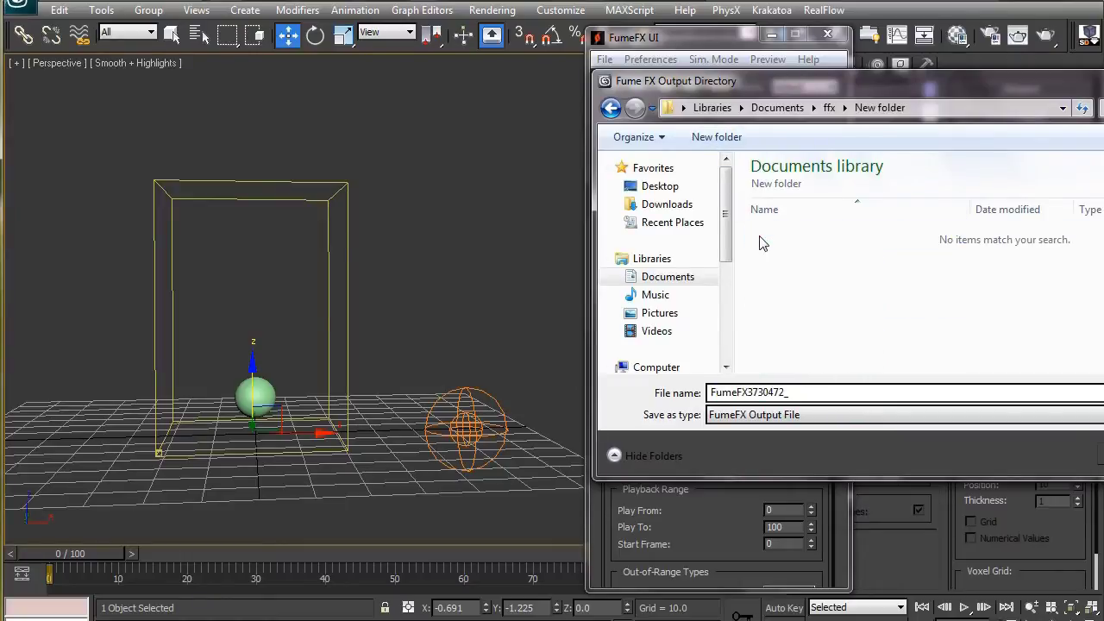
double_click(779, 393)
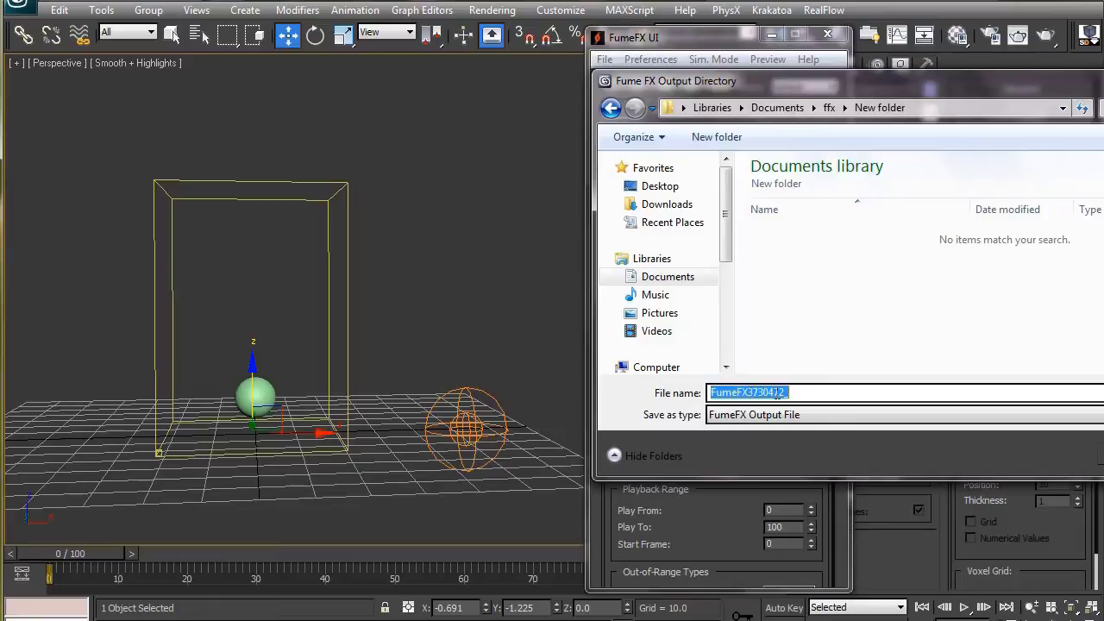
key(Return)
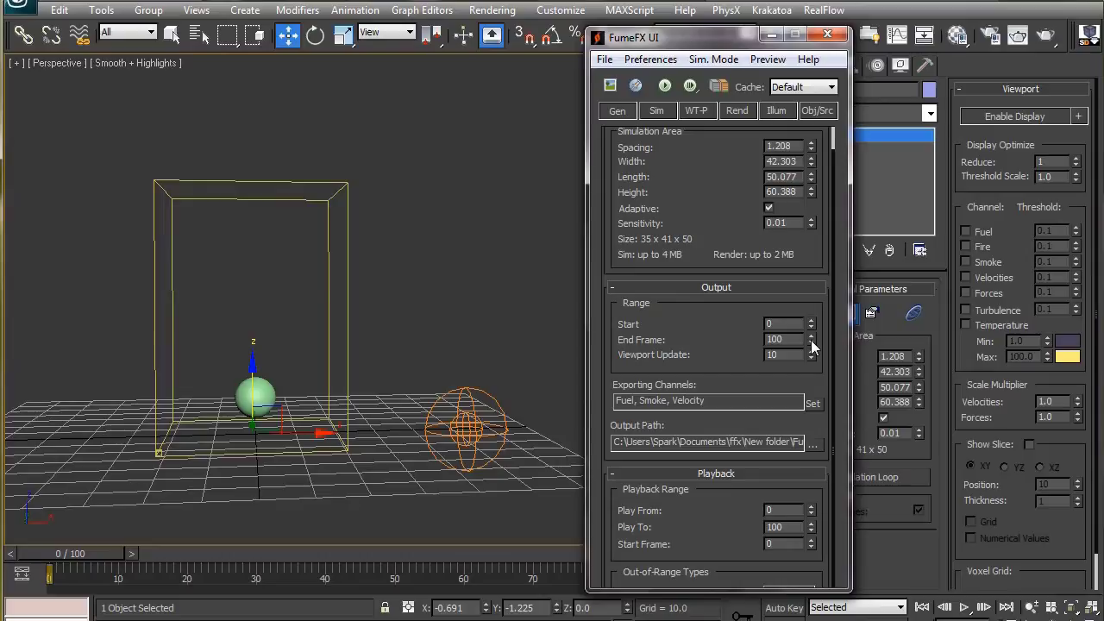
Step: Set solver Quality to 10 and Maximum Iterations to 900
click(659, 112)
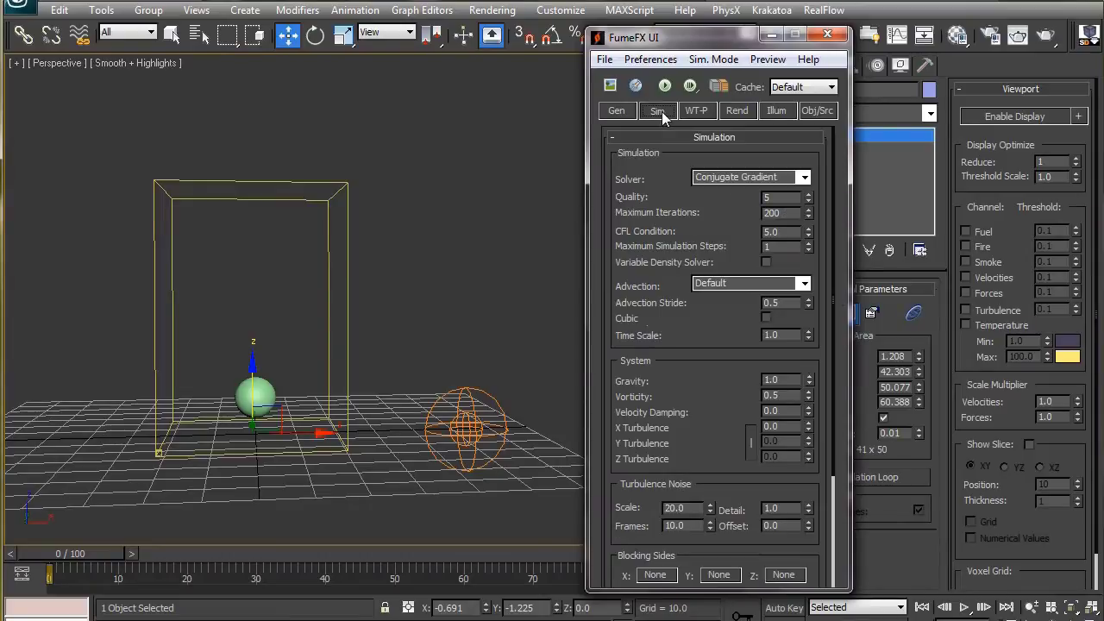
drag(723, 199, 720, 187)
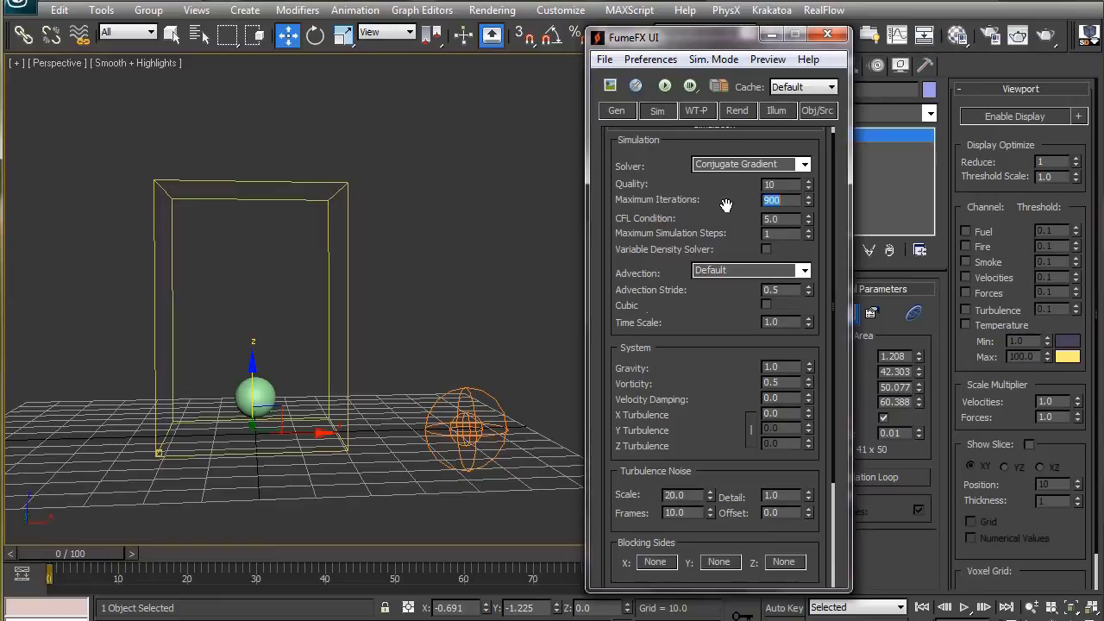
drag(725, 205, 736, 173)
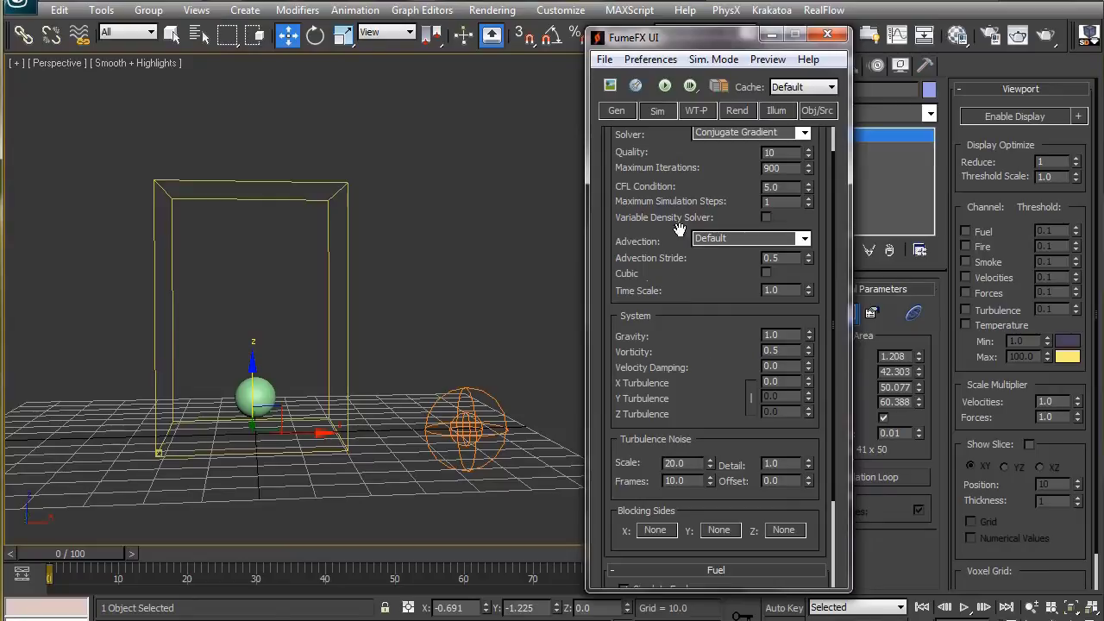
Step: Start the default simulation and enlarge the Output Preview window
click(664, 85)
drag(556, 203, 447, 87)
drag(529, 306, 624, 398)
Step: Stop the test simulation at frame 28
click(667, 89)
drag(516, 44, 980, 80)
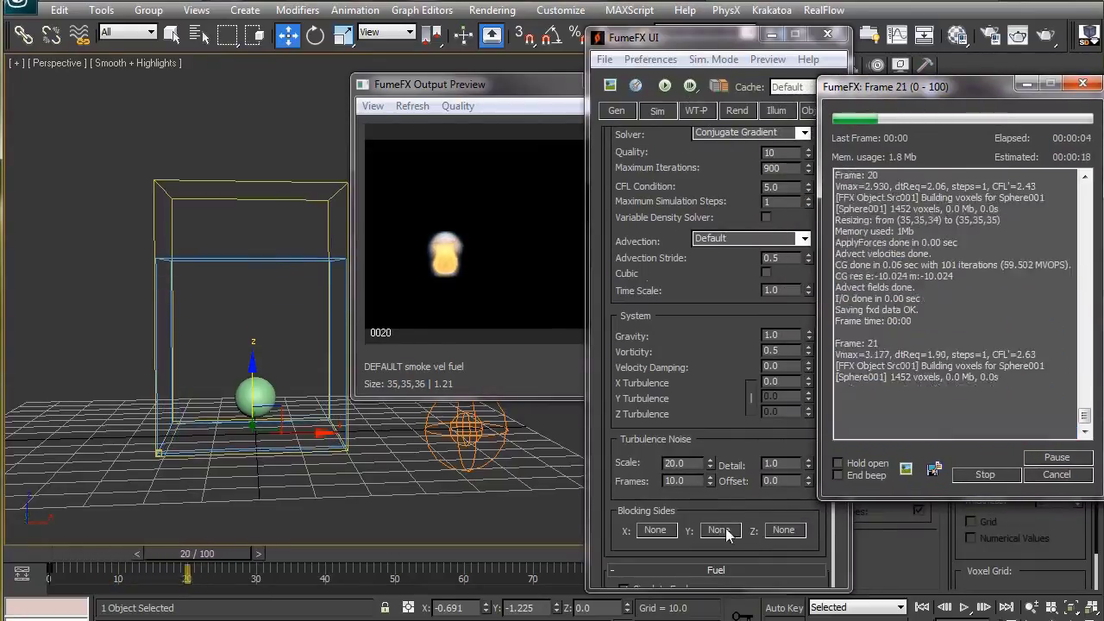
click(982, 474)
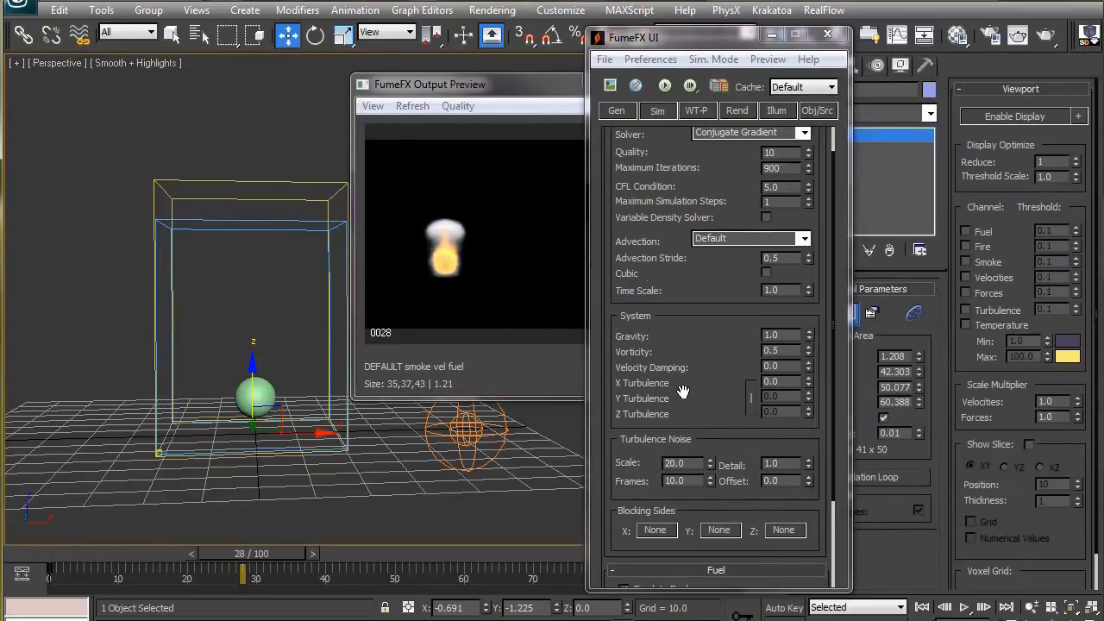
Step: Turn off Simulate Fuel so exporting channels become Smoke and Velocity only
drag(721, 368, 722, 206)
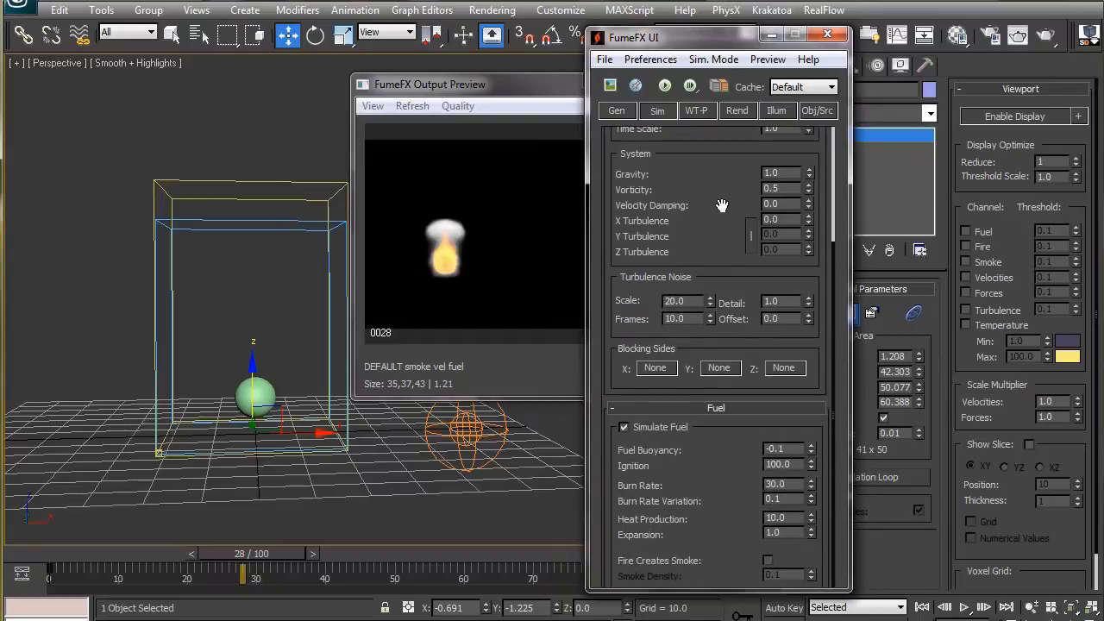
click(624, 427)
drag(713, 250, 722, 393)
click(618, 112)
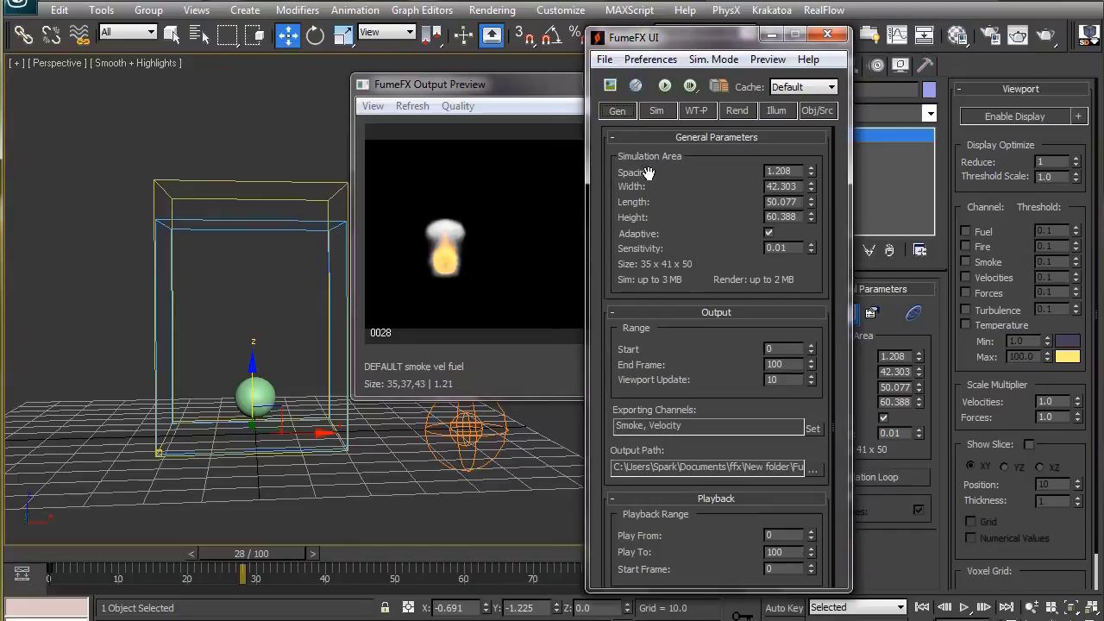
drag(689, 425, 610, 424)
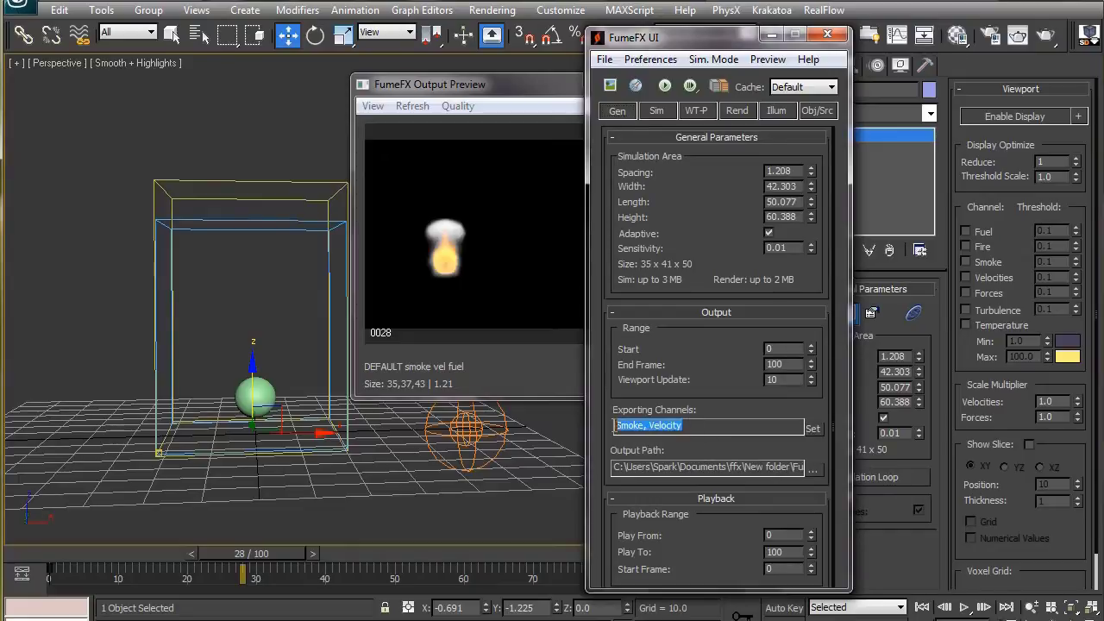
Step: Start the smoke-only simulation, lower Gravity mid-run, then stop it
click(656, 113)
drag(725, 379, 715, 204)
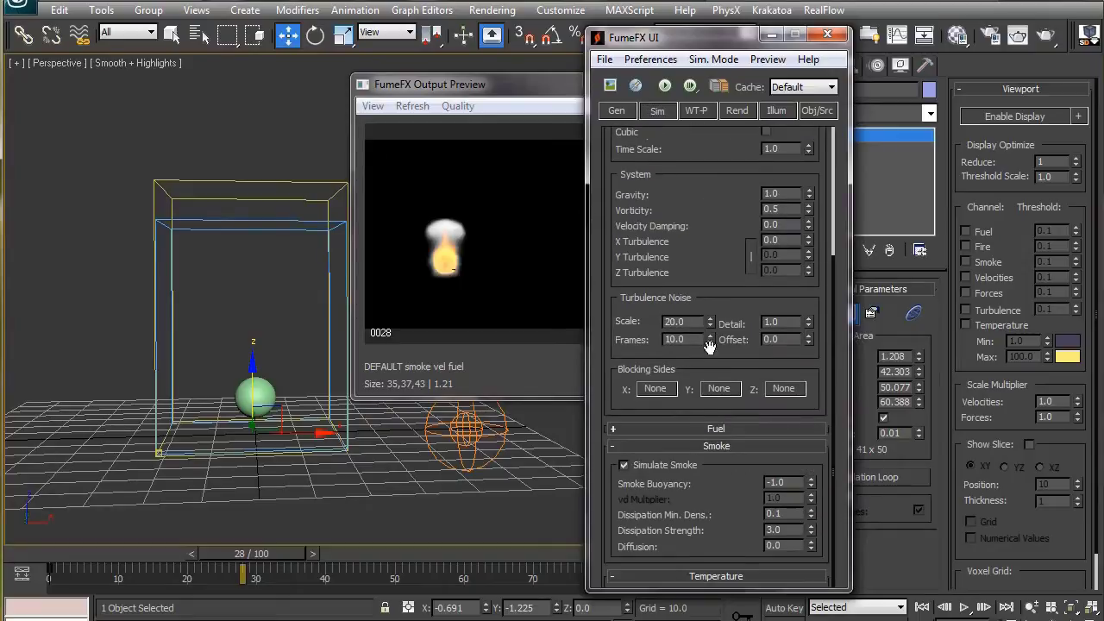
scroll(711, 301, up, 2)
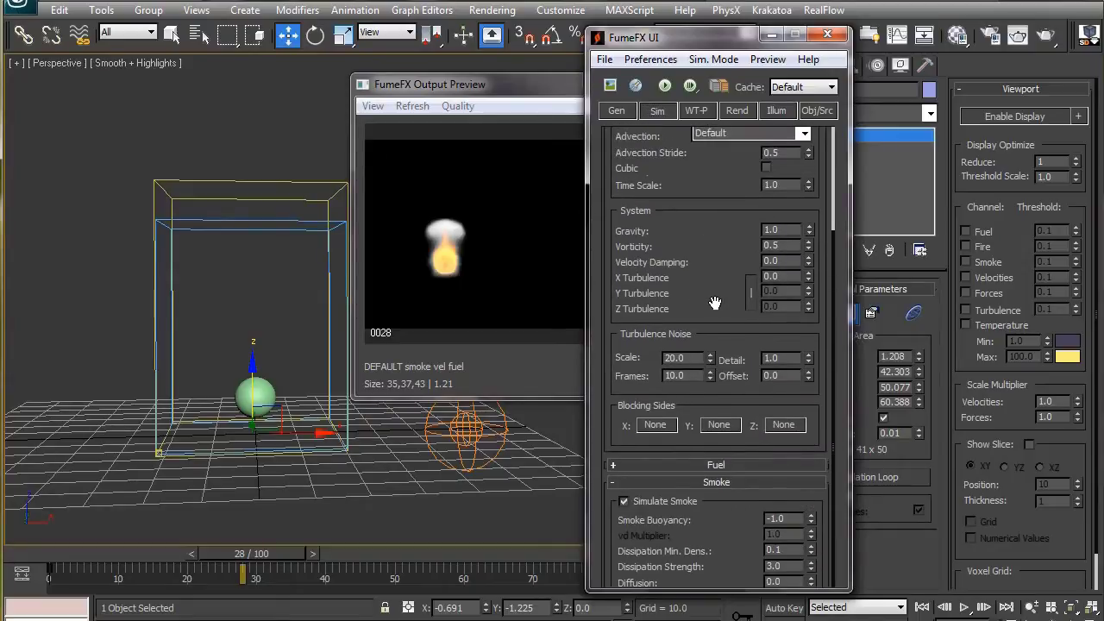
click(664, 86)
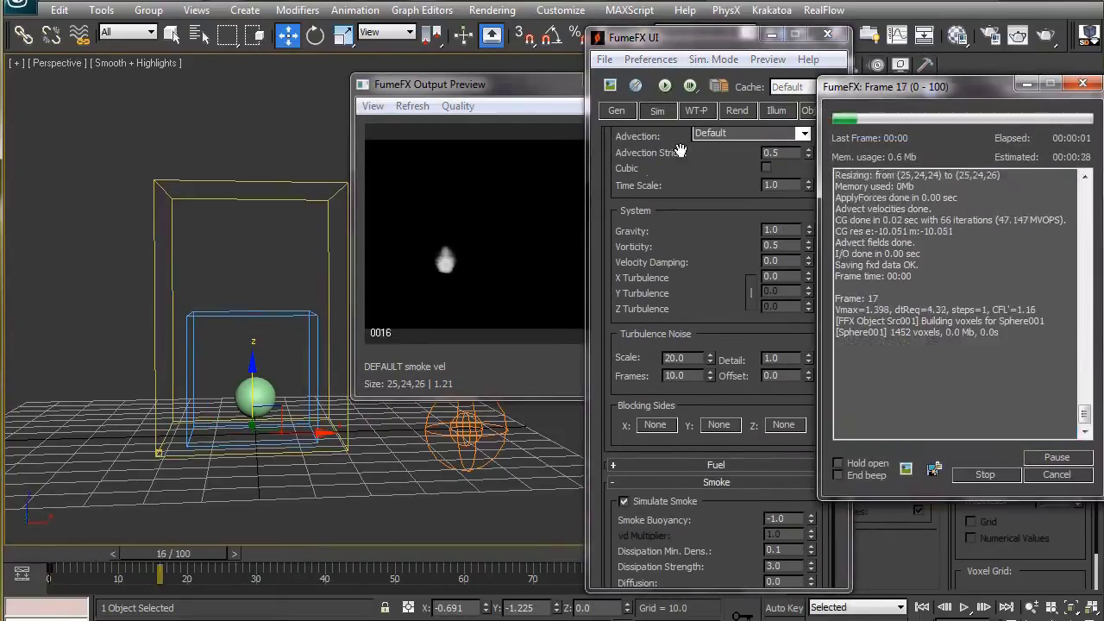
drag(808, 231, 817, 321)
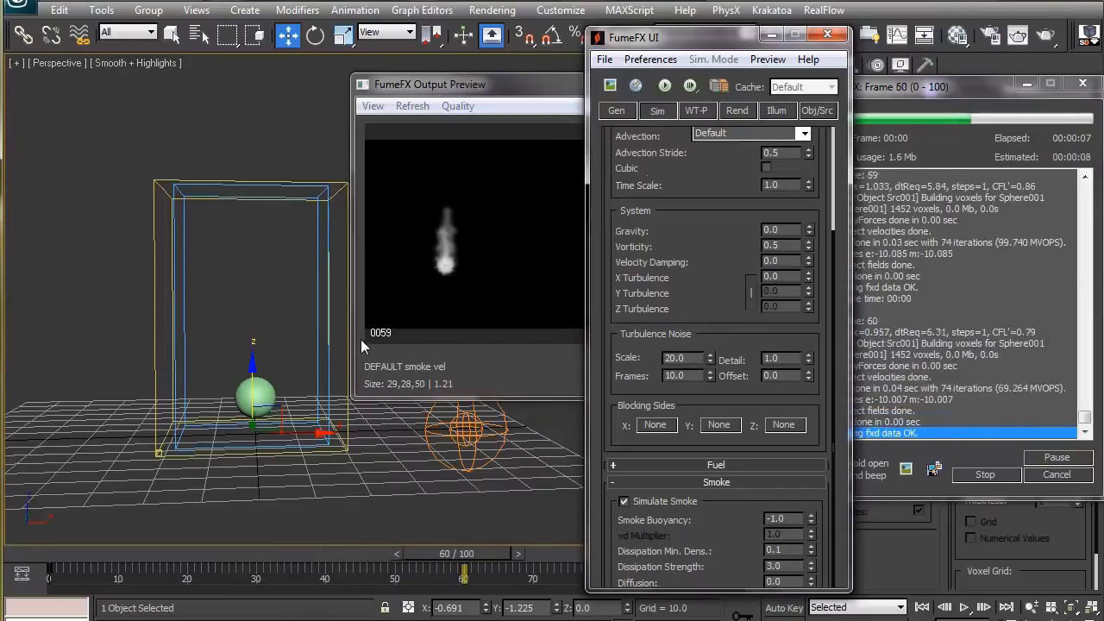
click(990, 476)
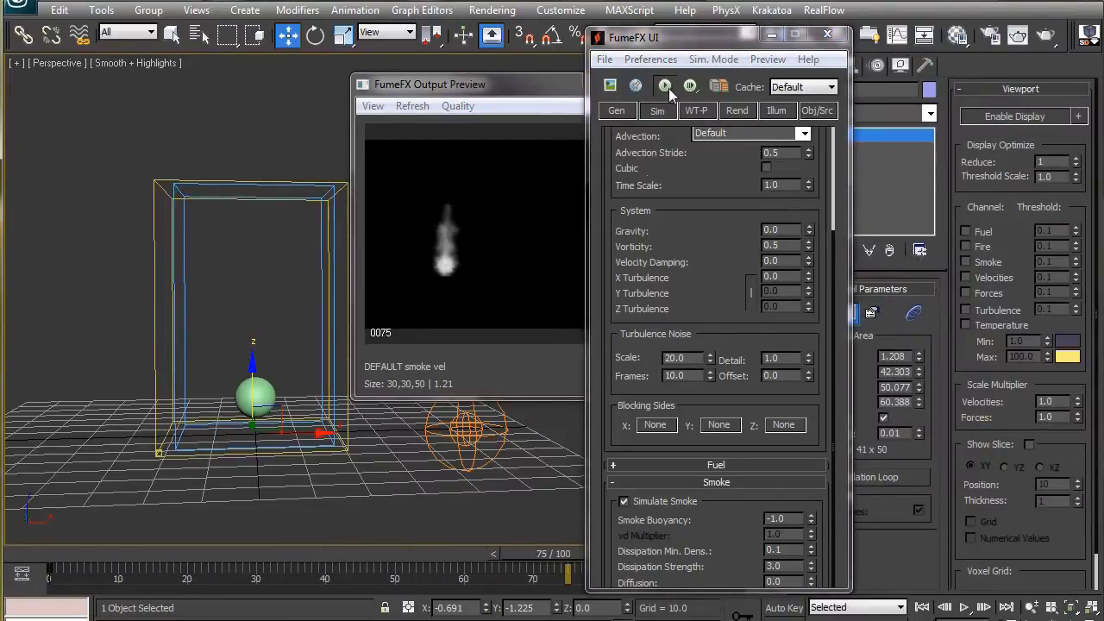
Step: Restart the simulation, adjusting Gravity and Smoke Buoyancy (-1.0), and run it to frame 100
click(666, 86)
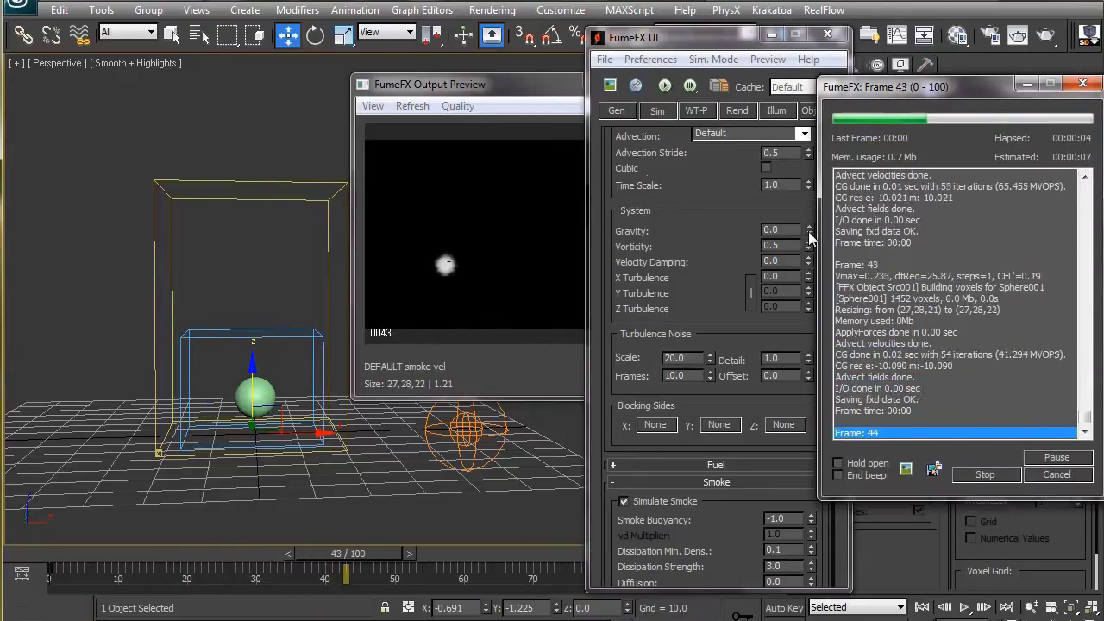
drag(809, 235, 800, 92)
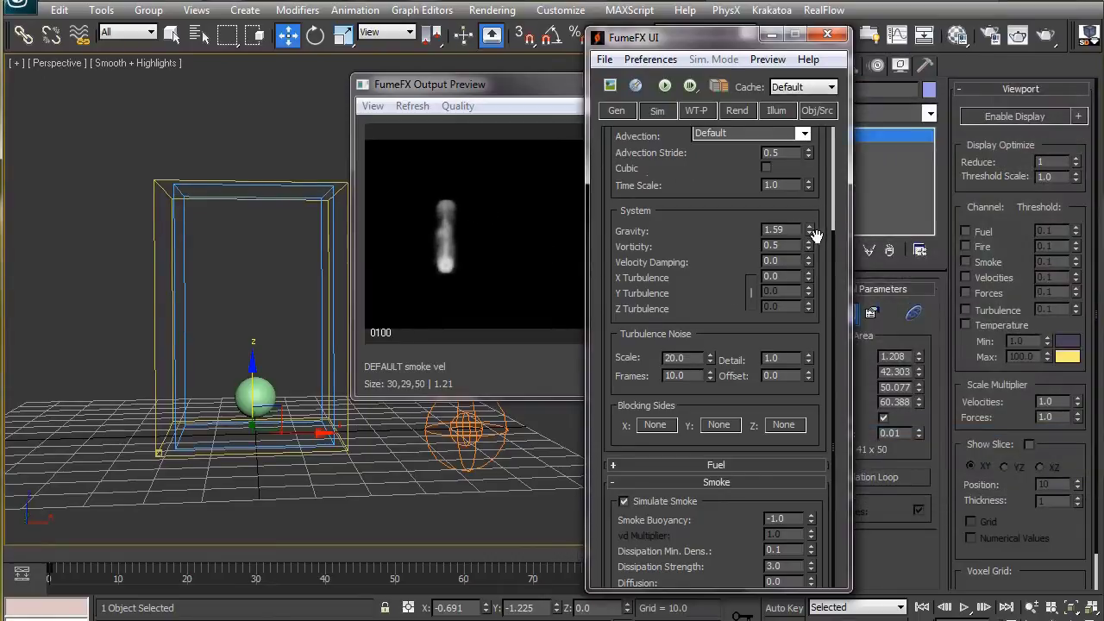
drag(717, 248, 714, 198)
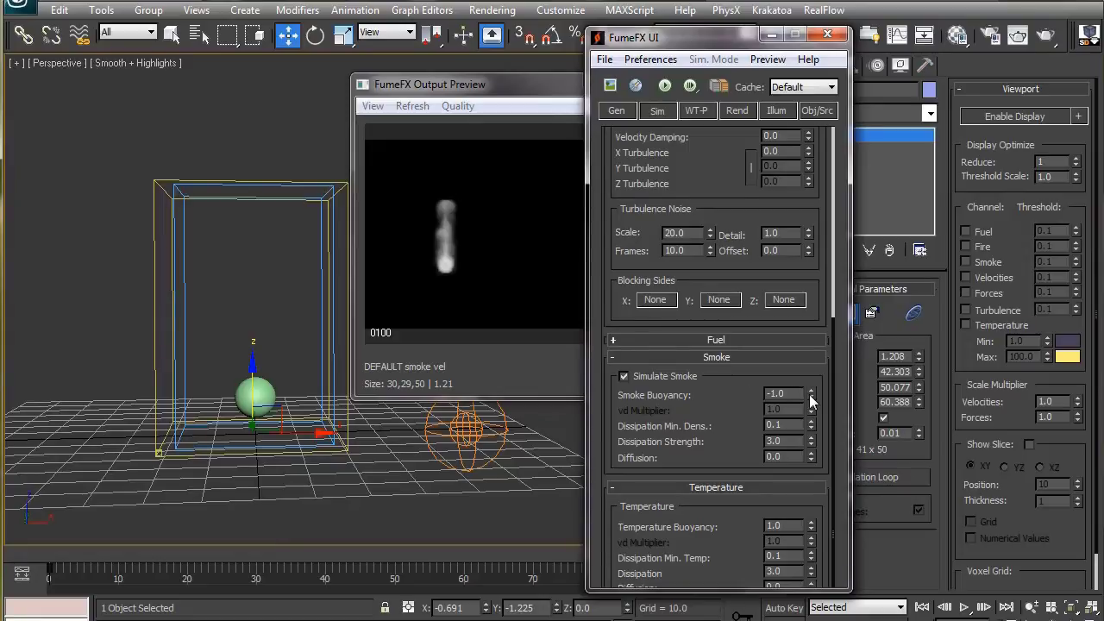
Step: Run a new simulation, raise Gravity and Dissipation Strength to 4.23, and set Min. Dens. to 1
scroll(653, 419, up, 2)
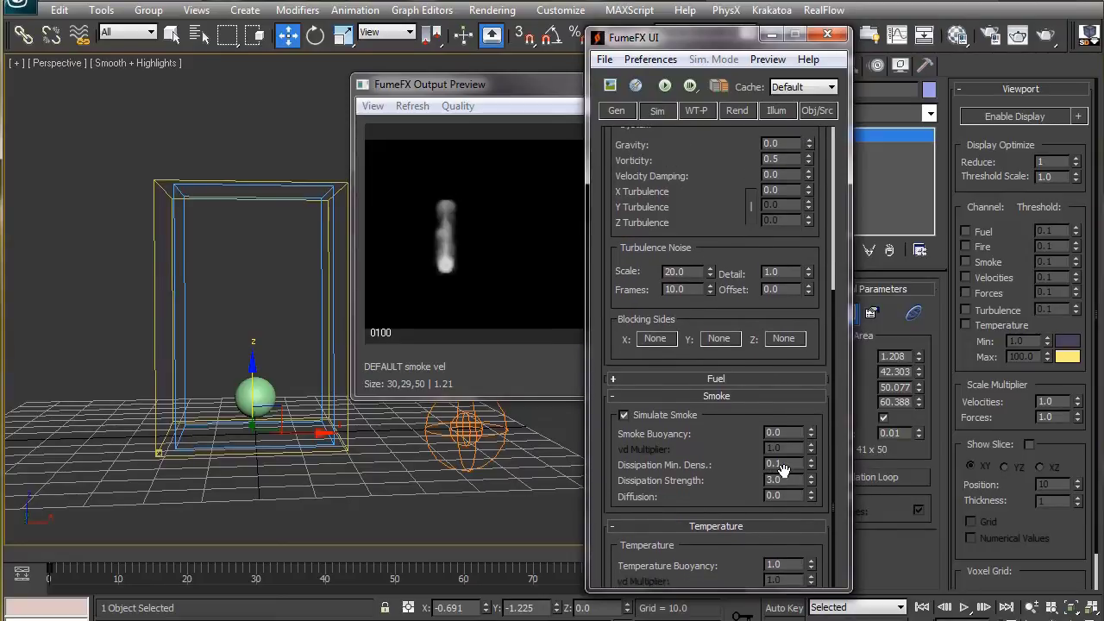
click(663, 86)
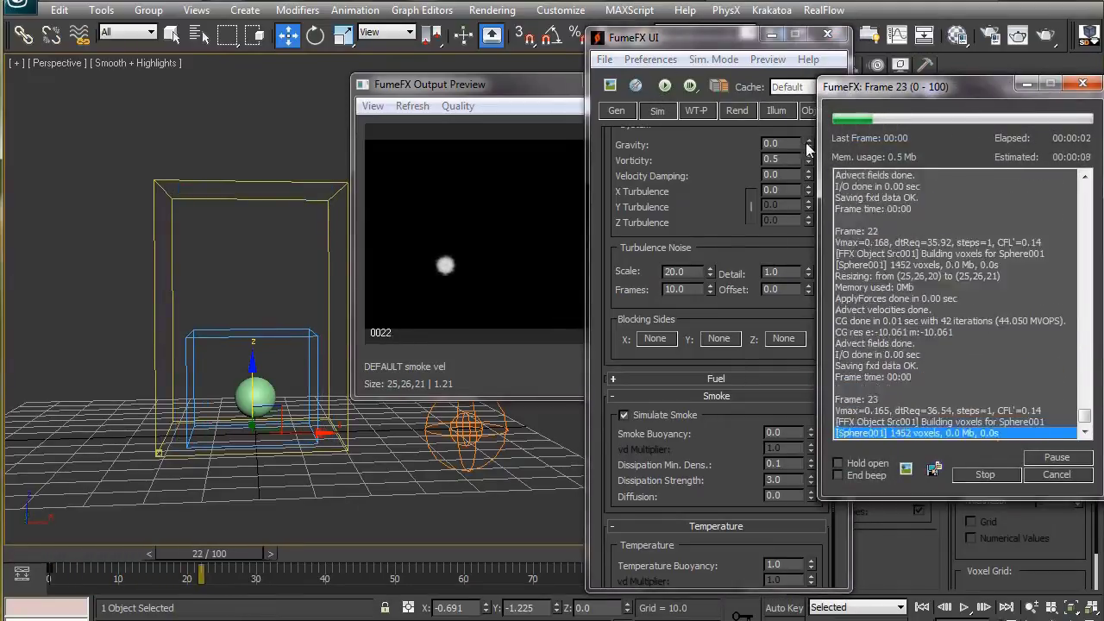
drag(809, 144, 809, 104)
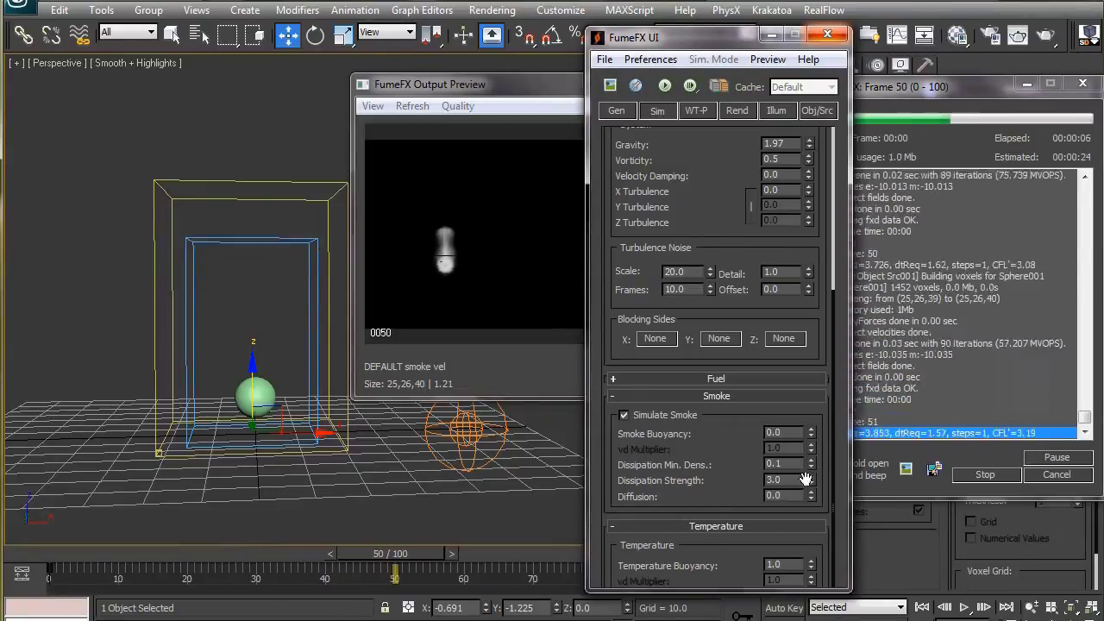
drag(811, 481, 812, 442)
double_click(774, 465)
text(1)
key(Return)
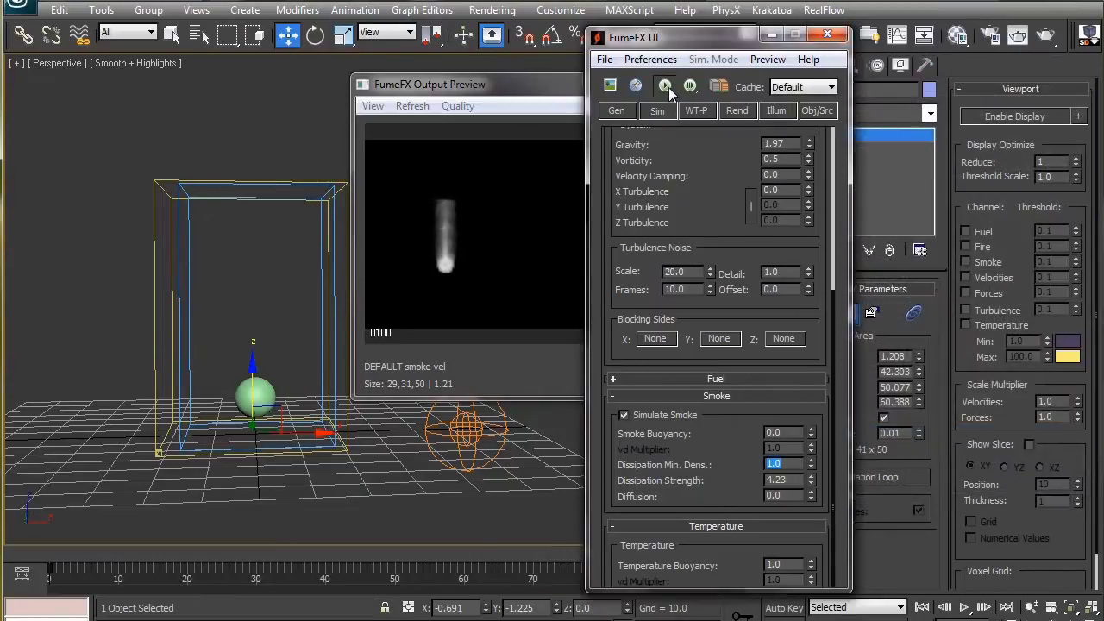
Step: Rerun with higher Dissipation Strength and set Dissipation Min. Dens. to 2.0
click(665, 85)
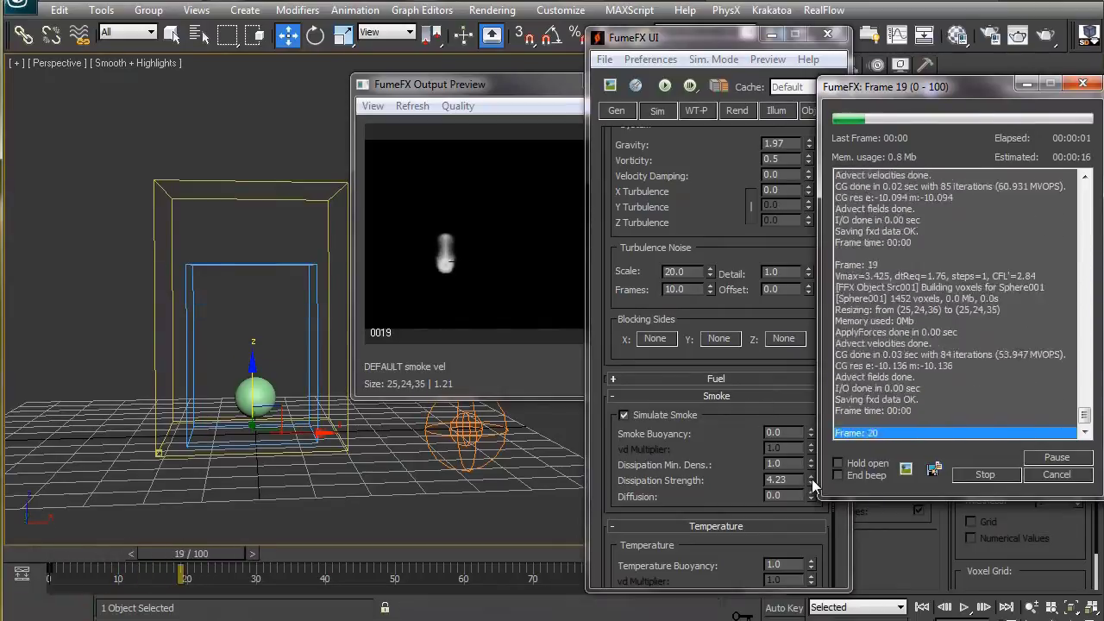
drag(811, 480, 798, 67)
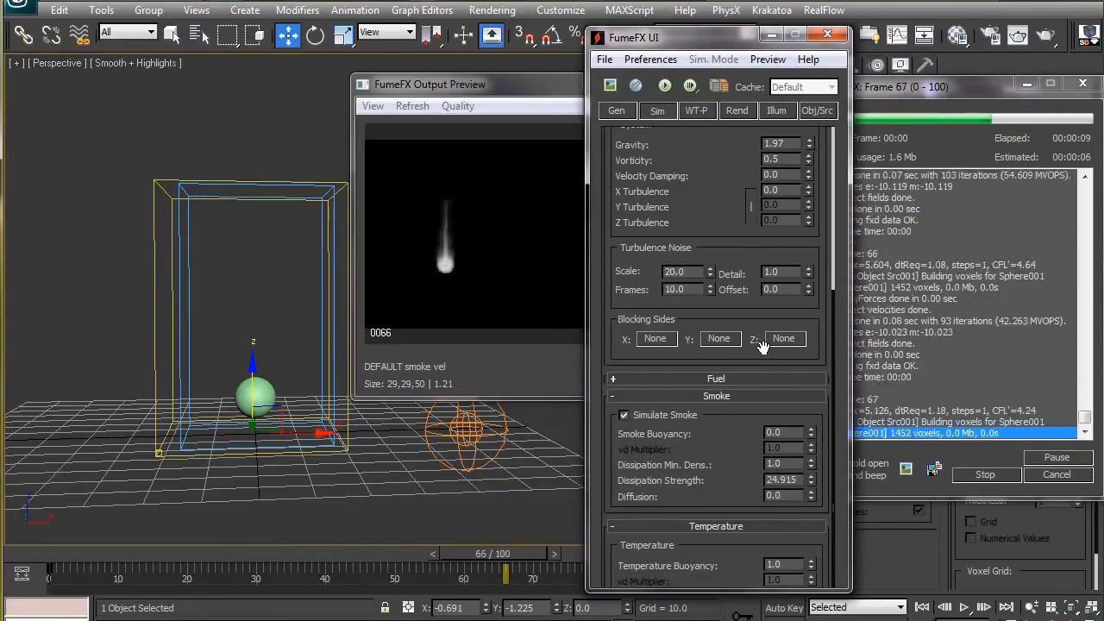
double_click(781, 464)
text(2)
key(Return)
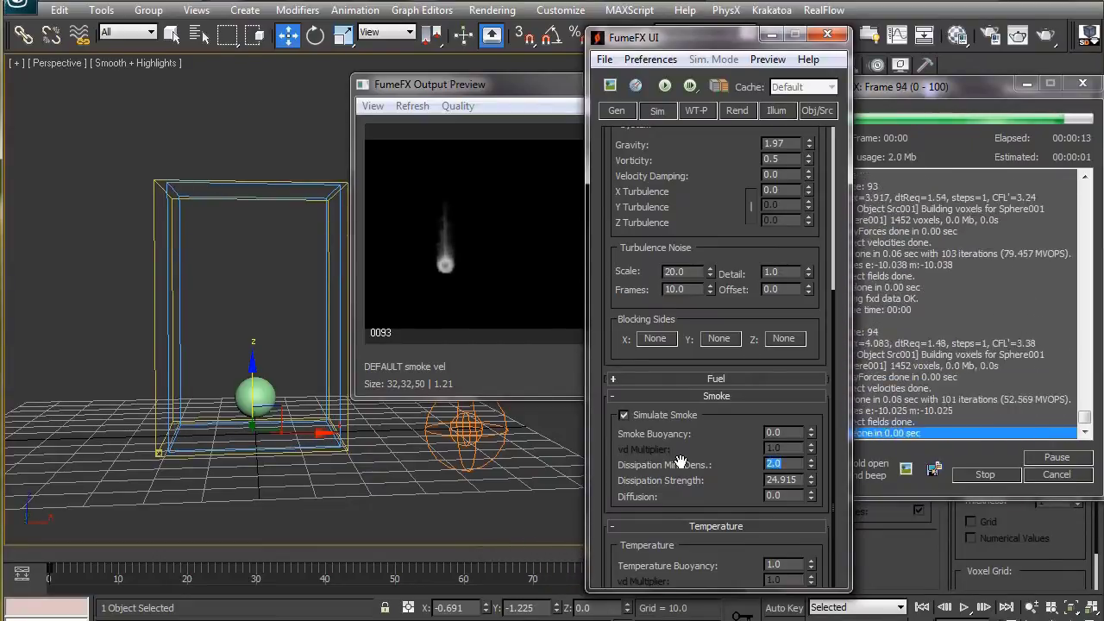
Step: Re-simulate the smoke while tuning Dissipation Strength, ending around 24.196
click(665, 85)
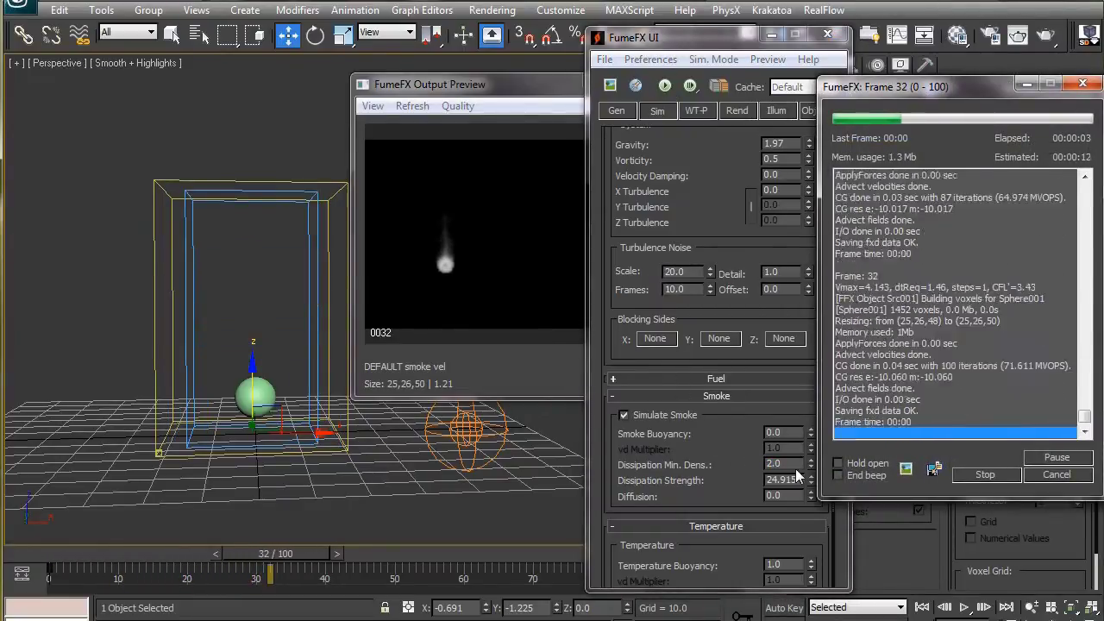
click(808, 512)
drag(808, 512, 809, 570)
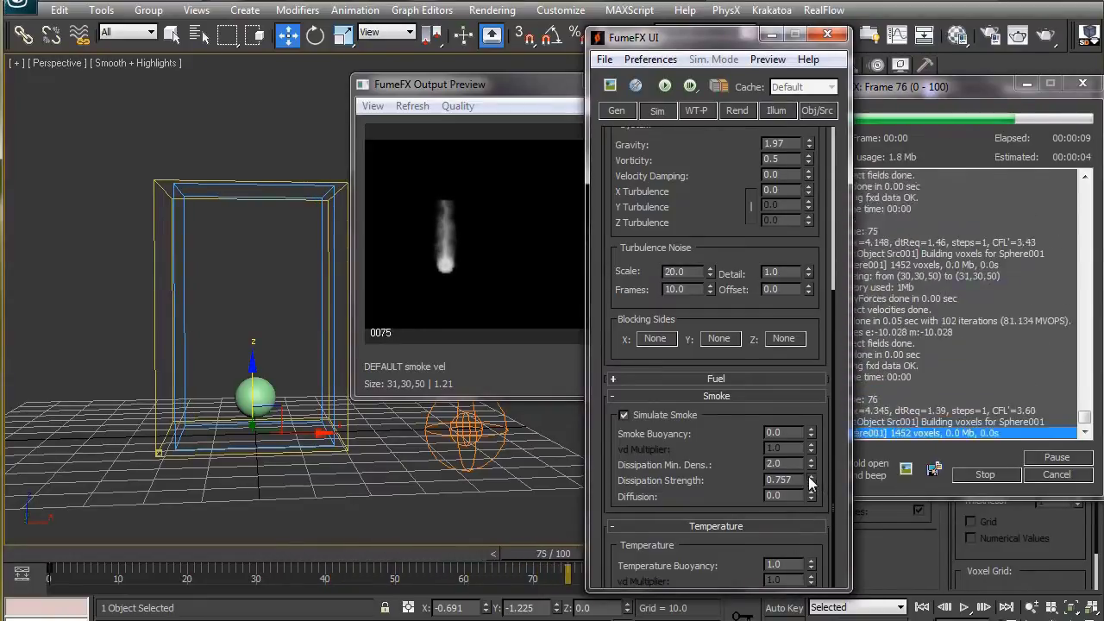
drag(811, 480, 805, 26)
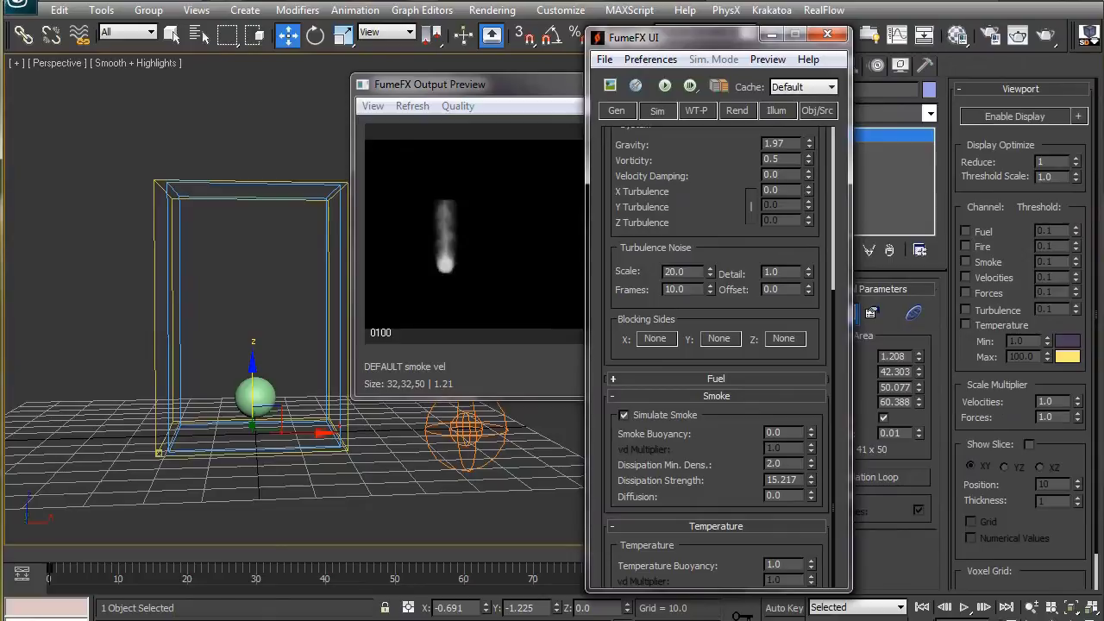
click(688, 85)
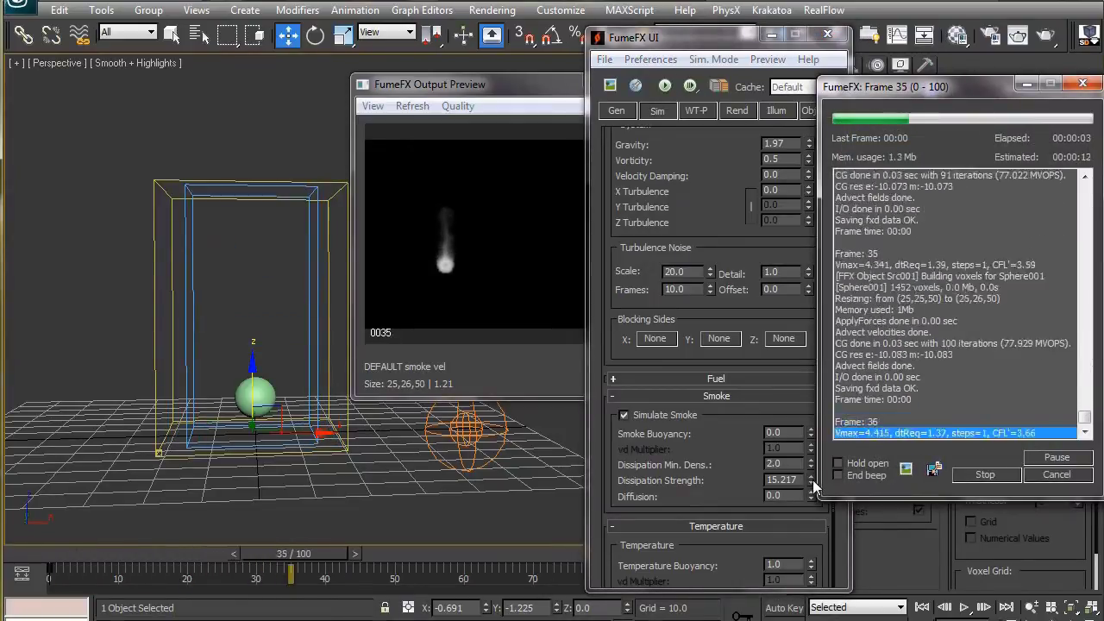
drag(813, 482, 825, 434)
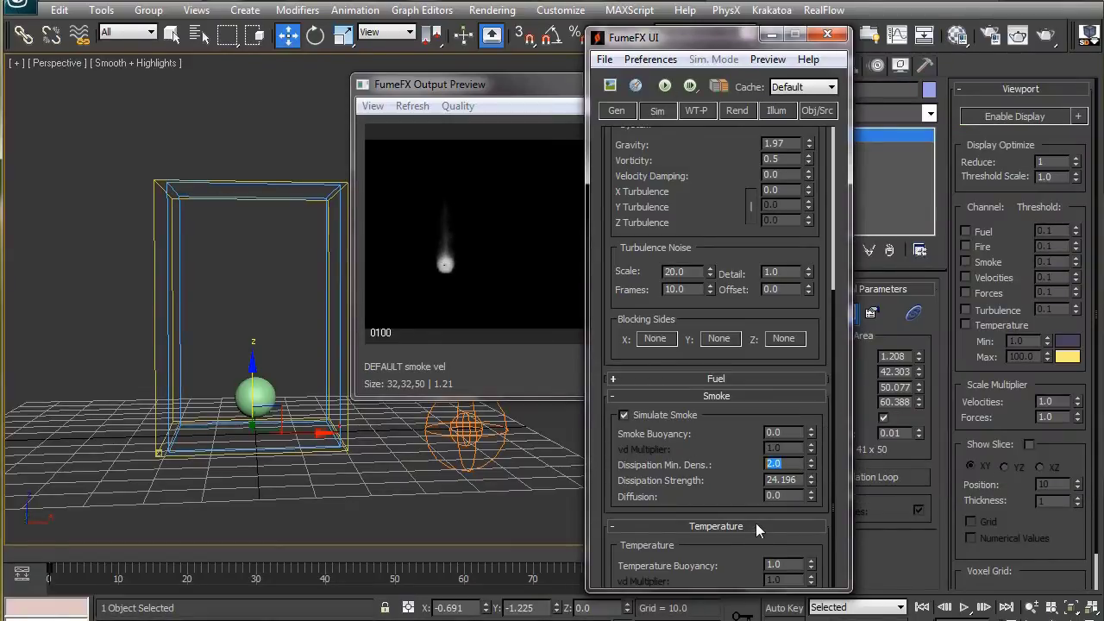
Step: Set Dissipation Min. Dens. to 0.1 and Dissipation Strength to 5.0
text(.1)
key(Tab)
text(5.0)
Step: Re-run the FumeFX default simulation to frame 100, leaving Velocity Damping at 0.0
scroll(729, 488, down, 2)
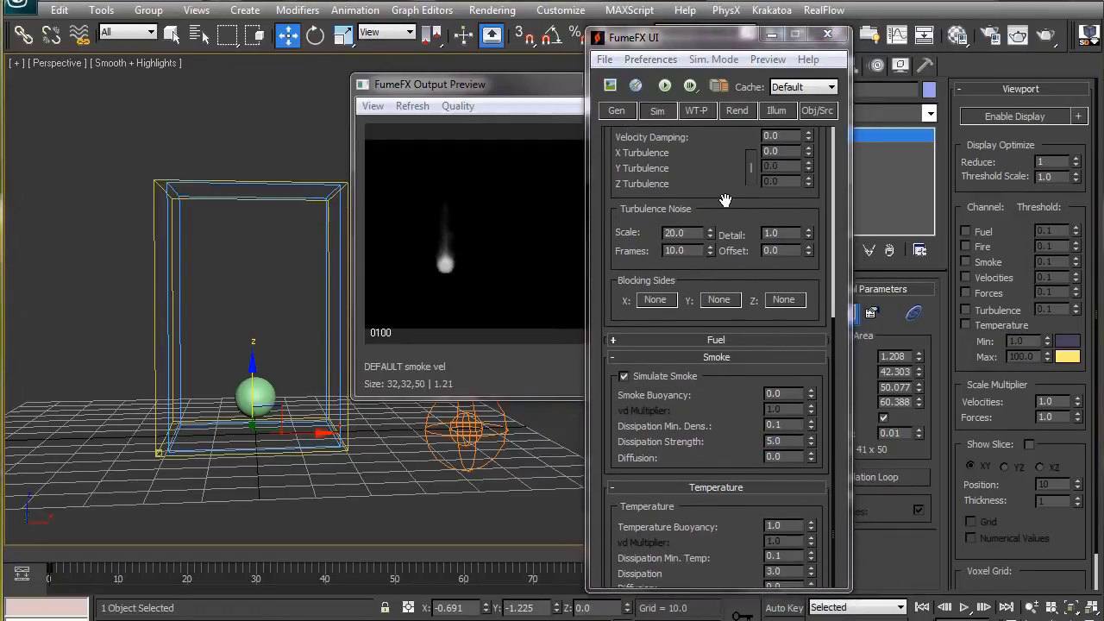
drag(726, 199, 727, 472)
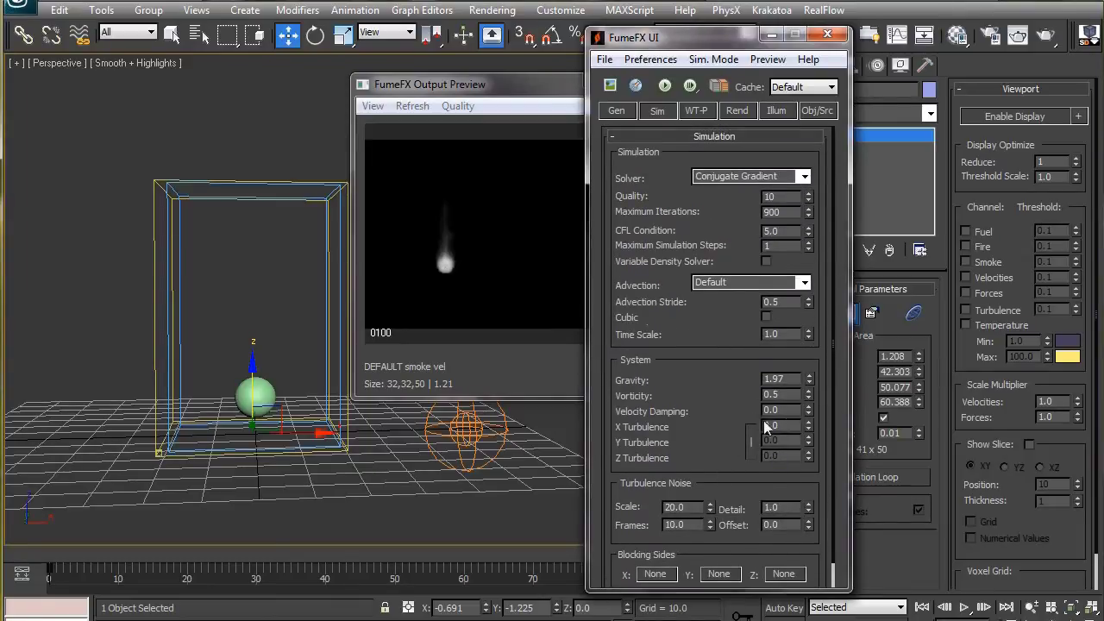
click(664, 85)
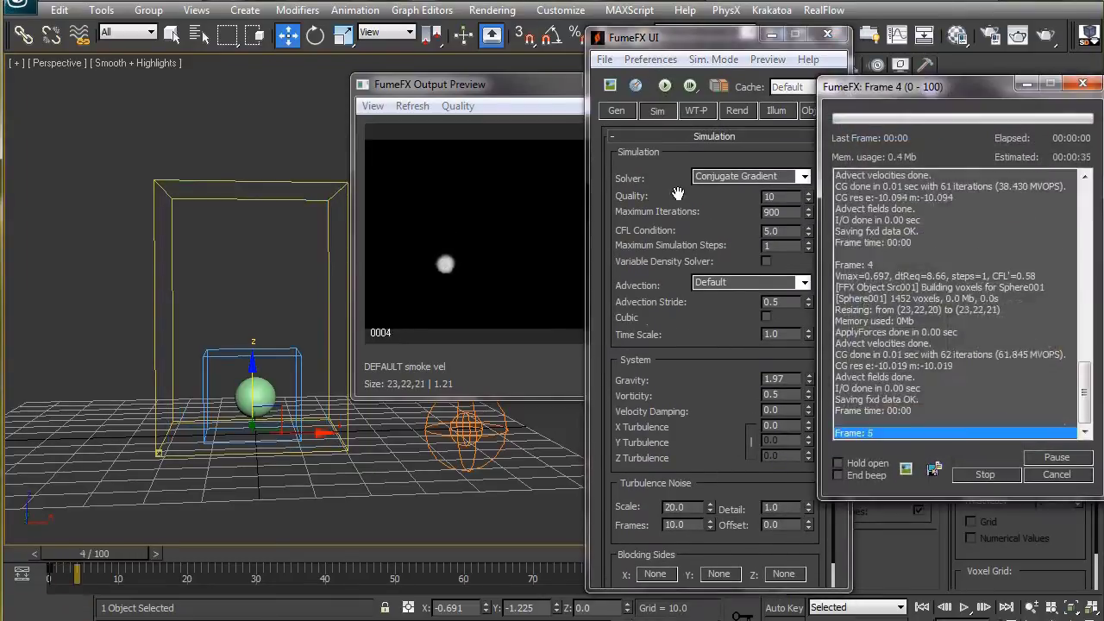
click(809, 408)
drag(809, 411, 808, 502)
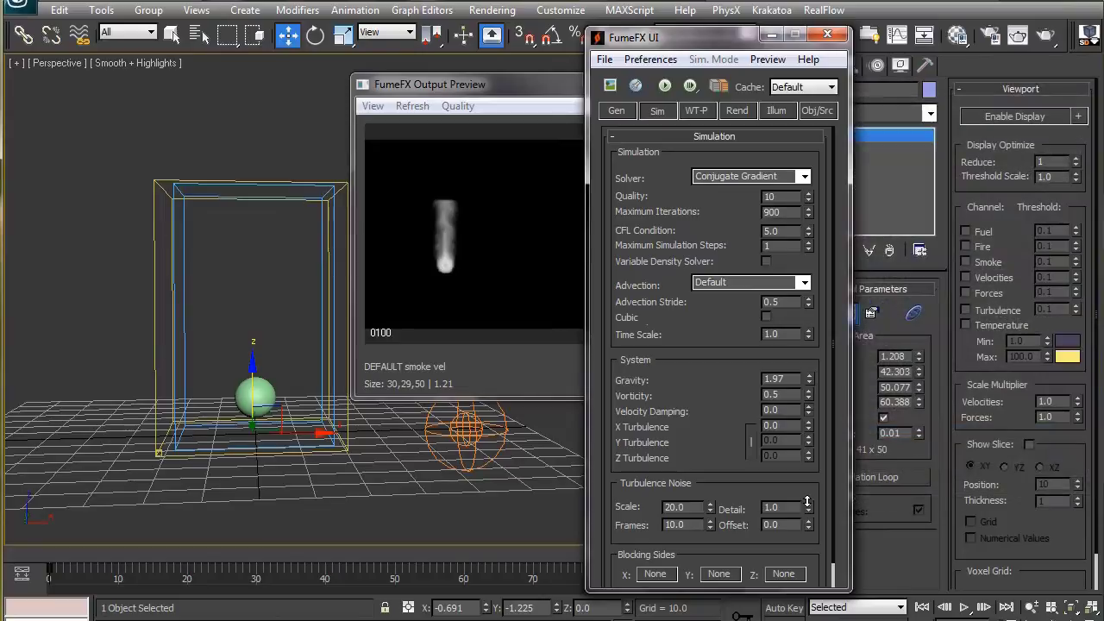
drag(723, 341, 727, 432)
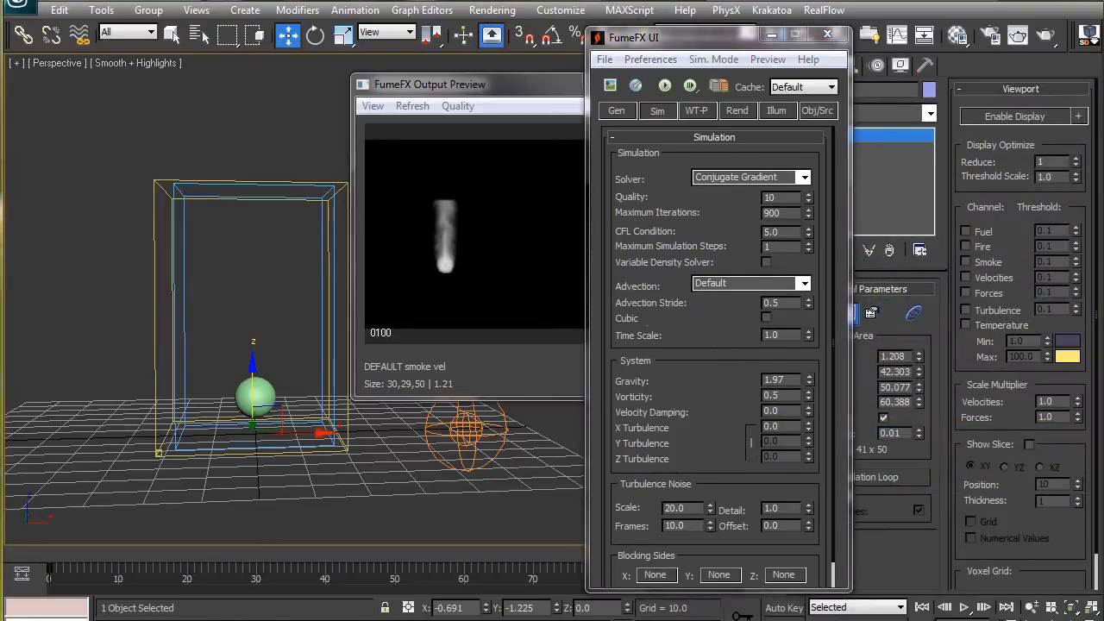
Step: Select the green source sphere and lift it high above the grid box
scroll(287, 472, up, 5)
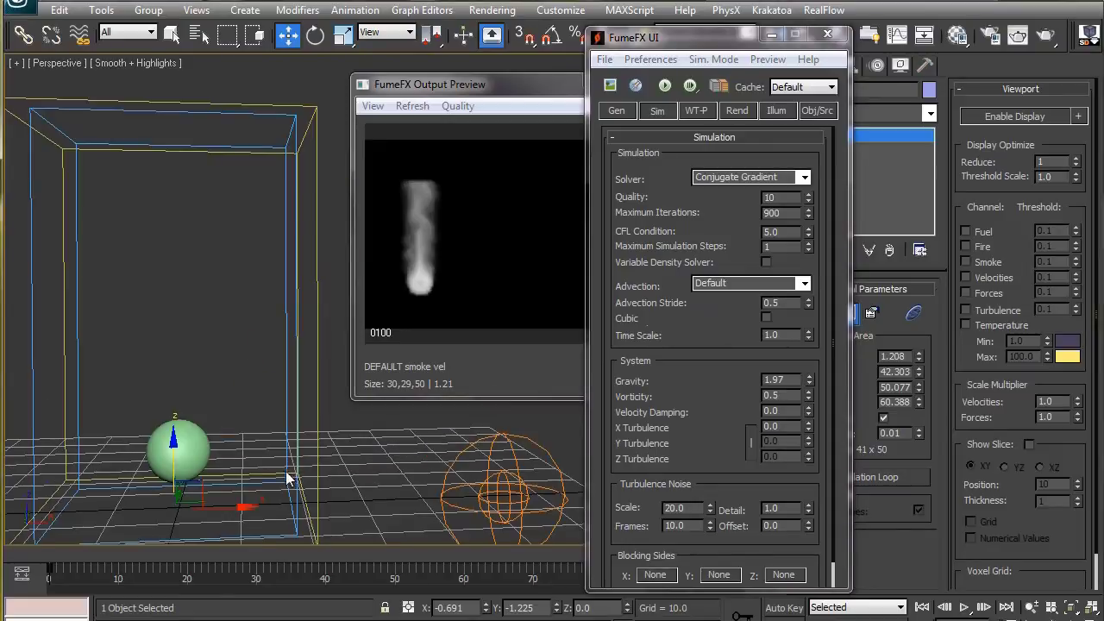
scroll(270, 465, down, 2)
alt+middle_drag(303, 482, 300, 476)
scroll(285, 444, down, 5)
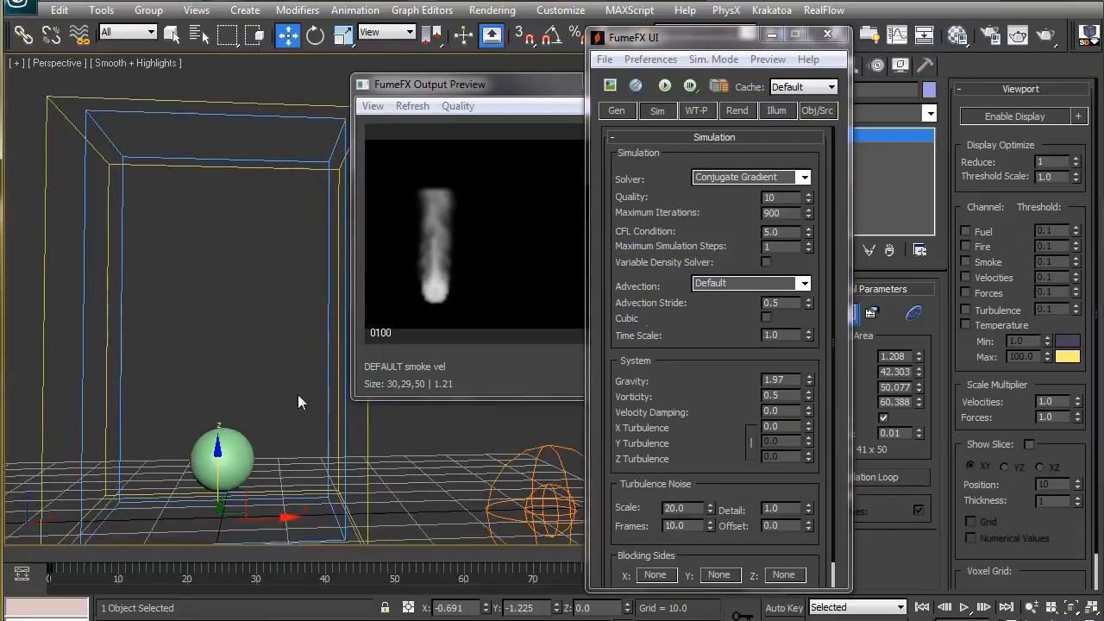
middle_drag(292, 403, 236, 423)
click(213, 418)
drag(216, 395, 253, 223)
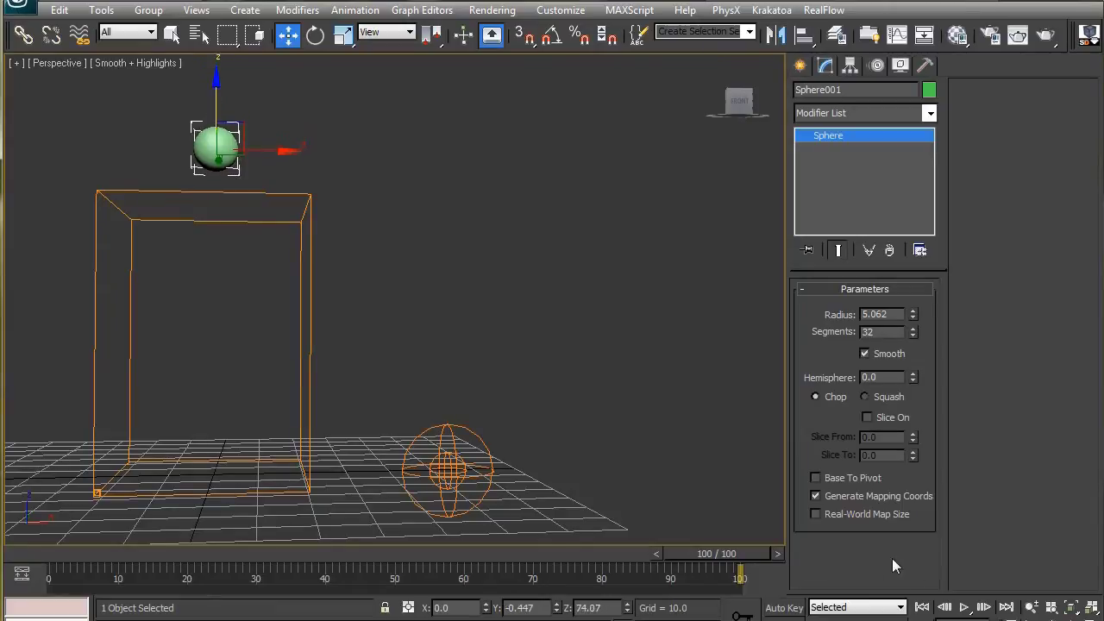
Step: With Auto Key, key the sphere lowered into the box at frame 40, then reselect the FumeFX grid
click(784, 609)
drag(737, 557, 343, 557)
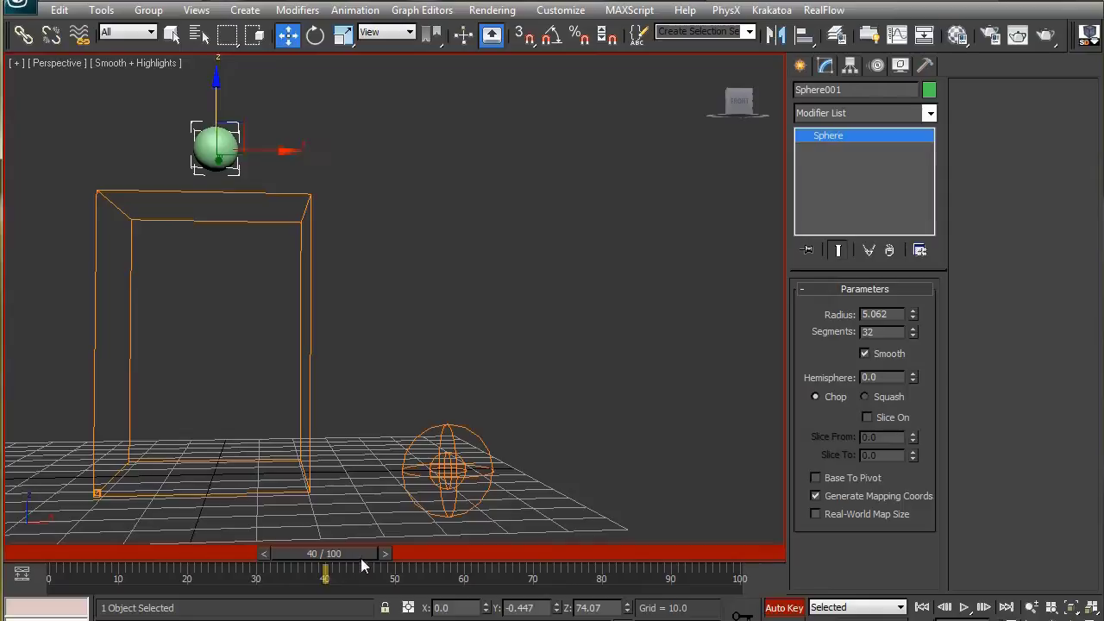
drag(217, 86, 210, 244)
mouse_move(362, 288)
alt+middle_down()
mouse_move(352, 293)
mouse_move(365, 294)
alt+middle_up()
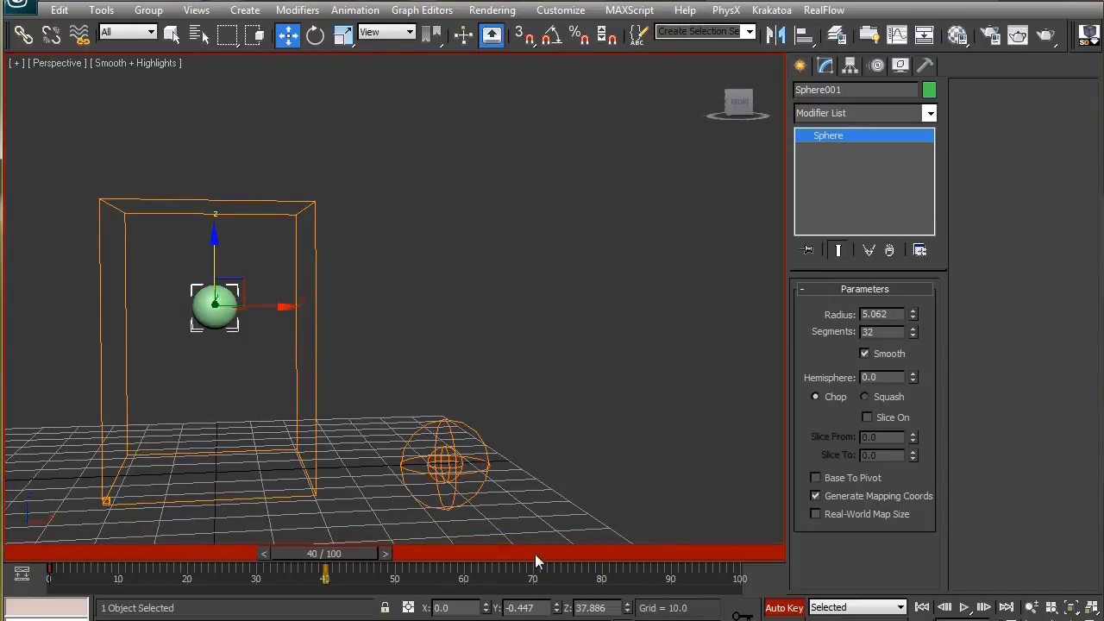
click(793, 609)
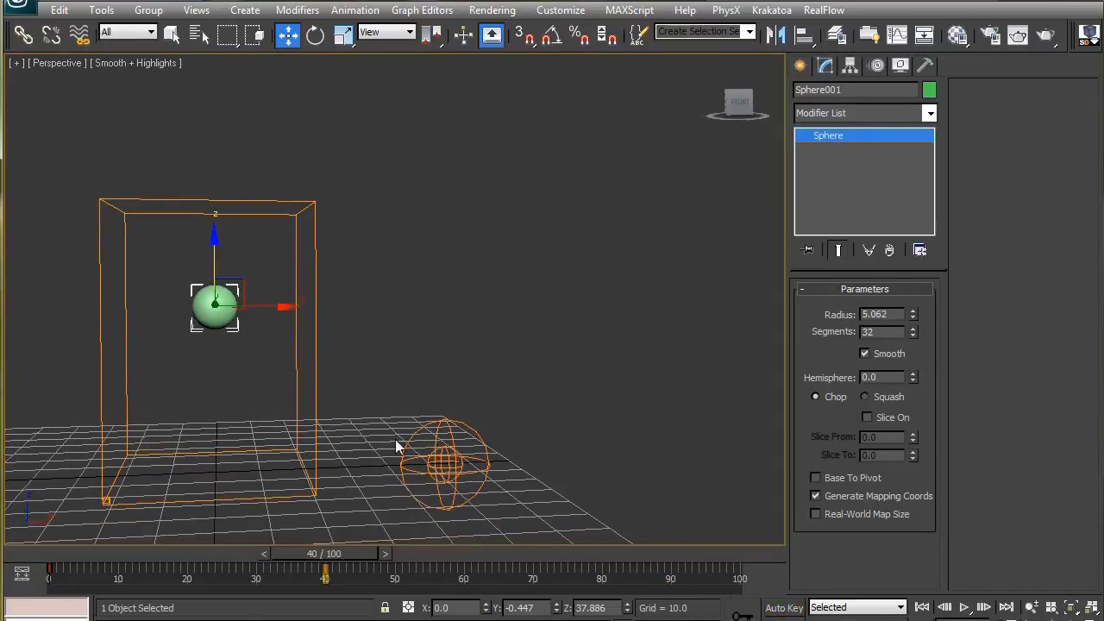
click(312, 354)
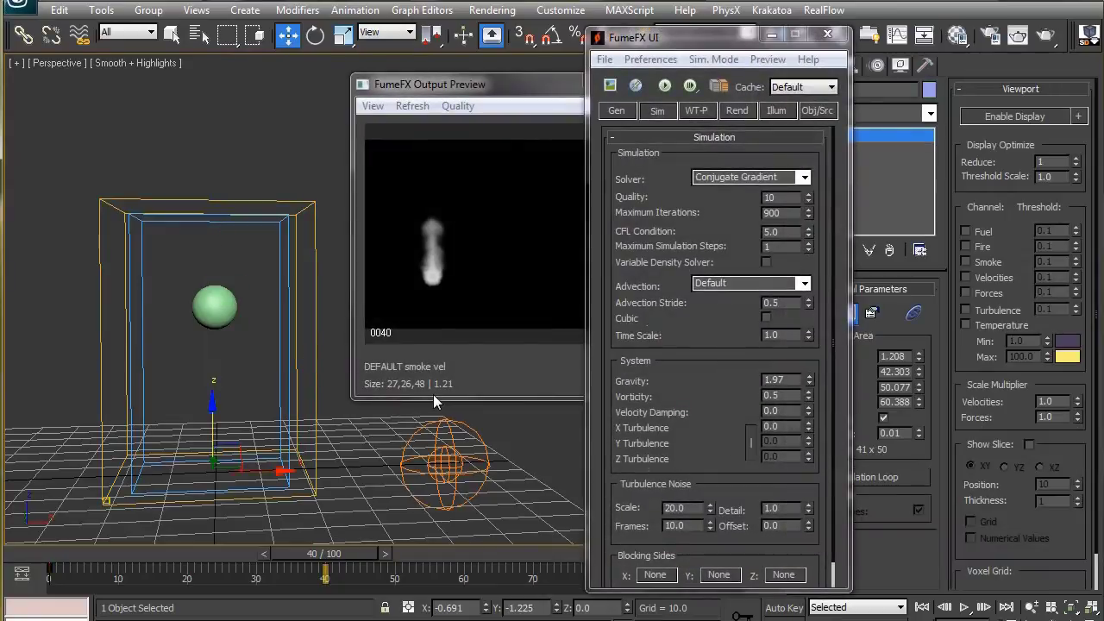
Step: Run a test simulation of smoke from the moving sphere and stop it
click(664, 85)
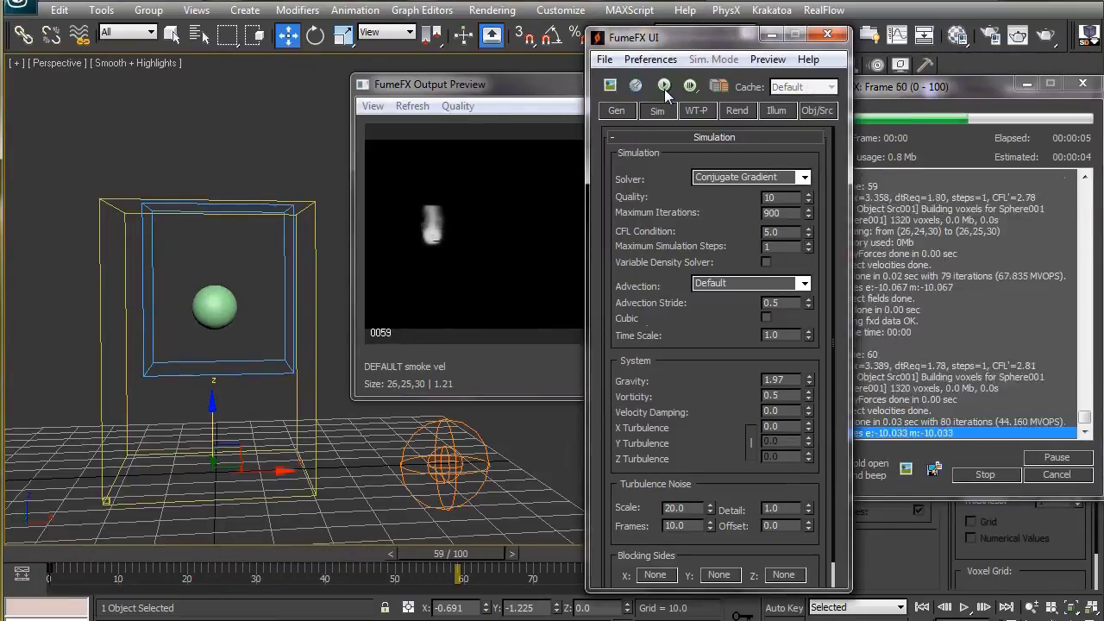
click(986, 475)
scroll(735, 301, down, 2)
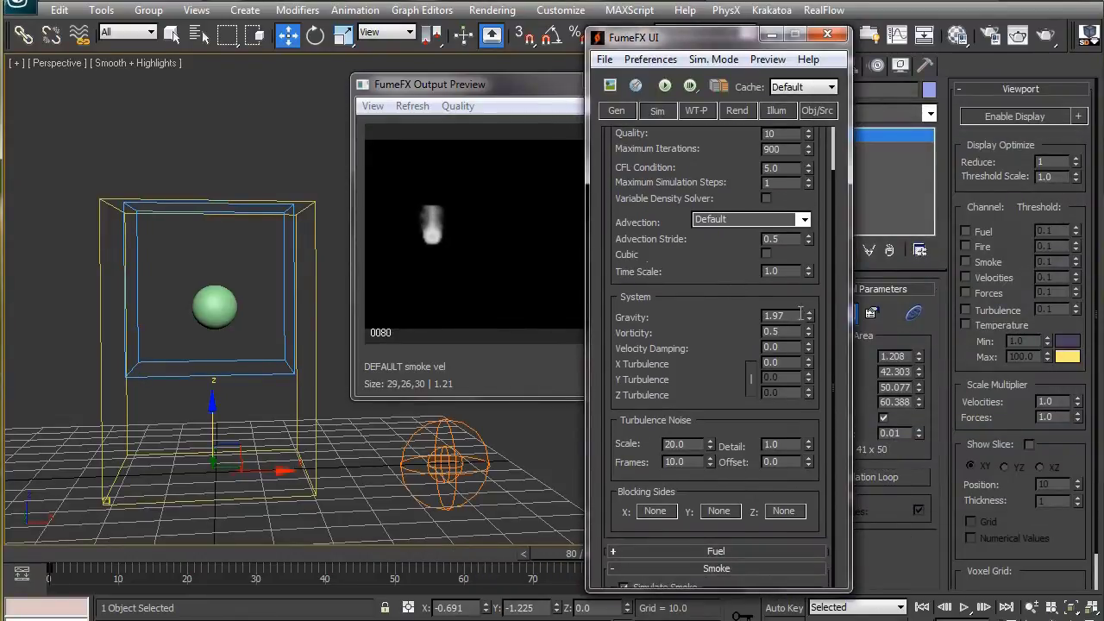
drag(716, 349, 743, 87)
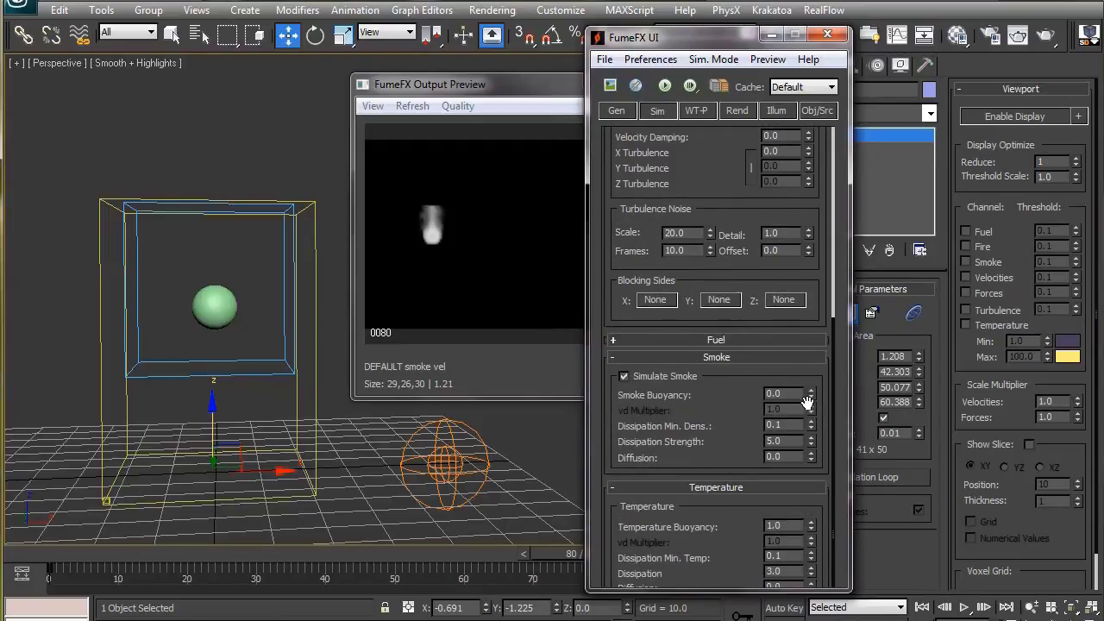
Step: With Gravity at 0.0, rerun the simulation and stop it at frame 79
drag(715, 198, 749, 373)
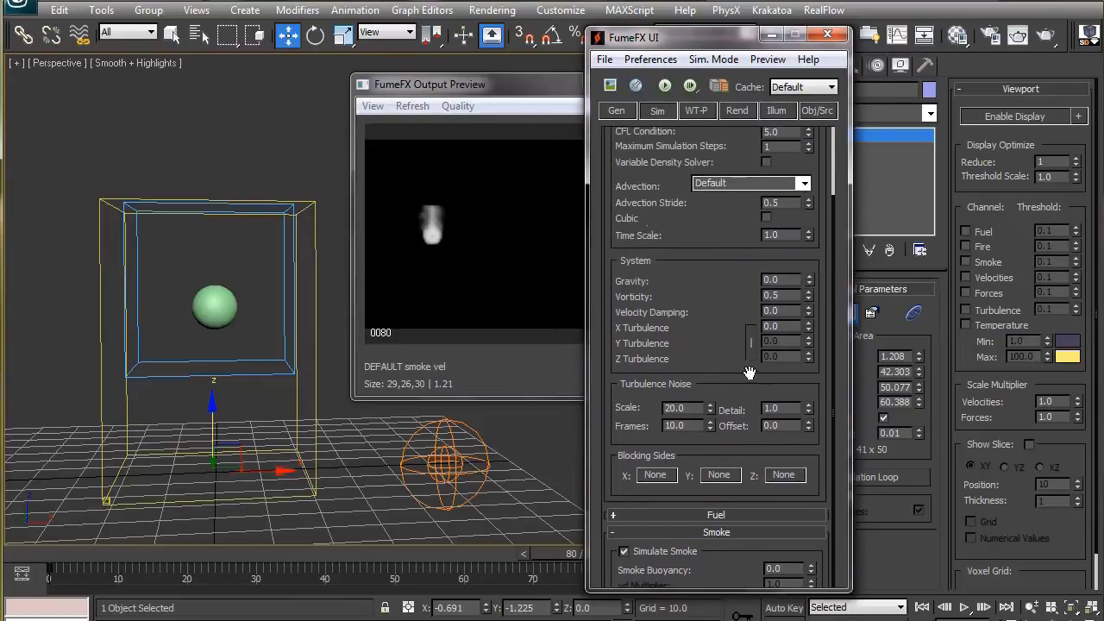
click(664, 87)
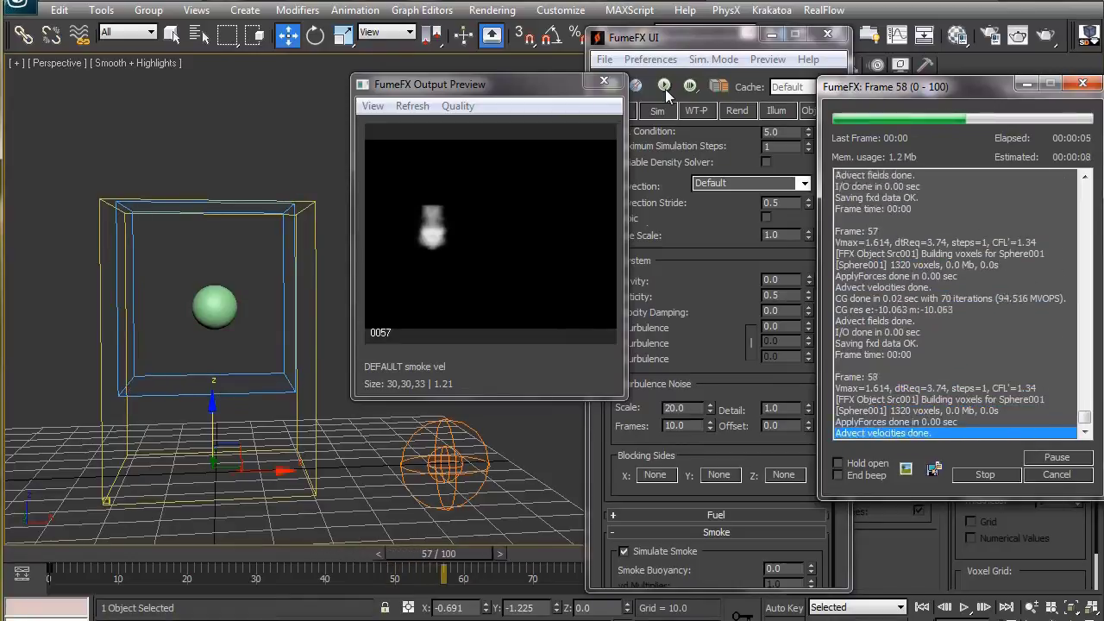
click(984, 476)
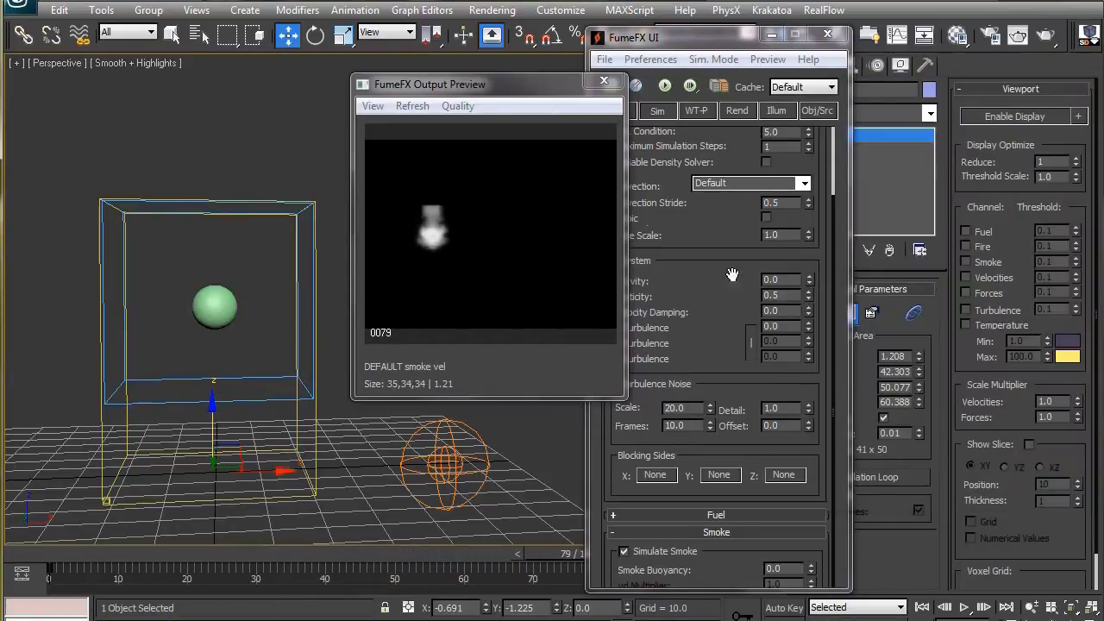
Step: Set the source's Object's velocity to 5 in Obj/Src and run a short simulation
click(817, 113)
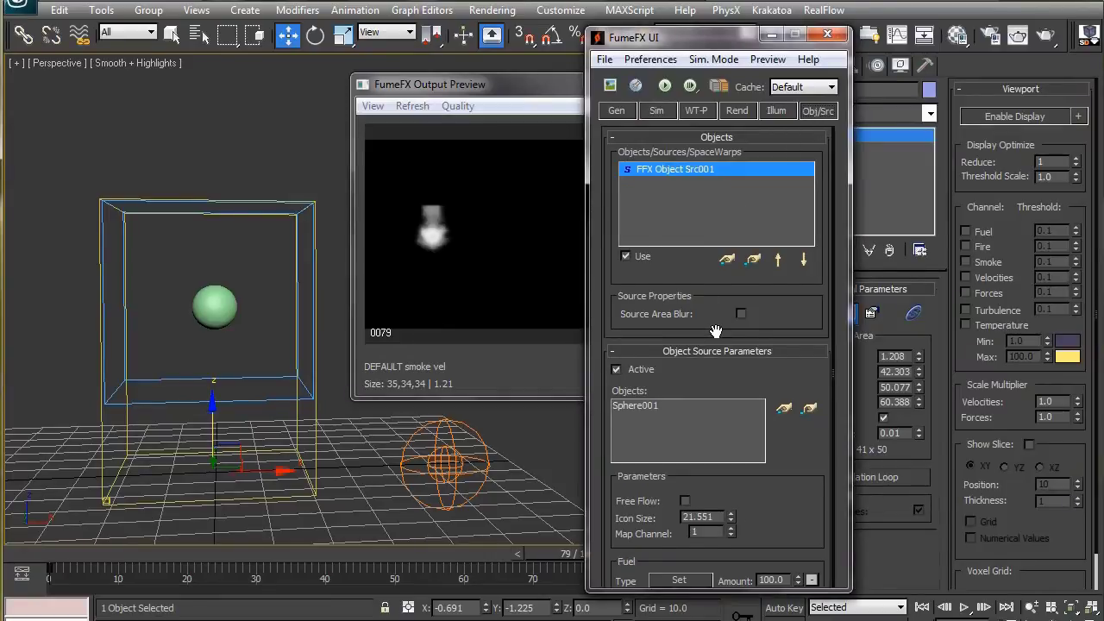
drag(715, 332, 700, 203)
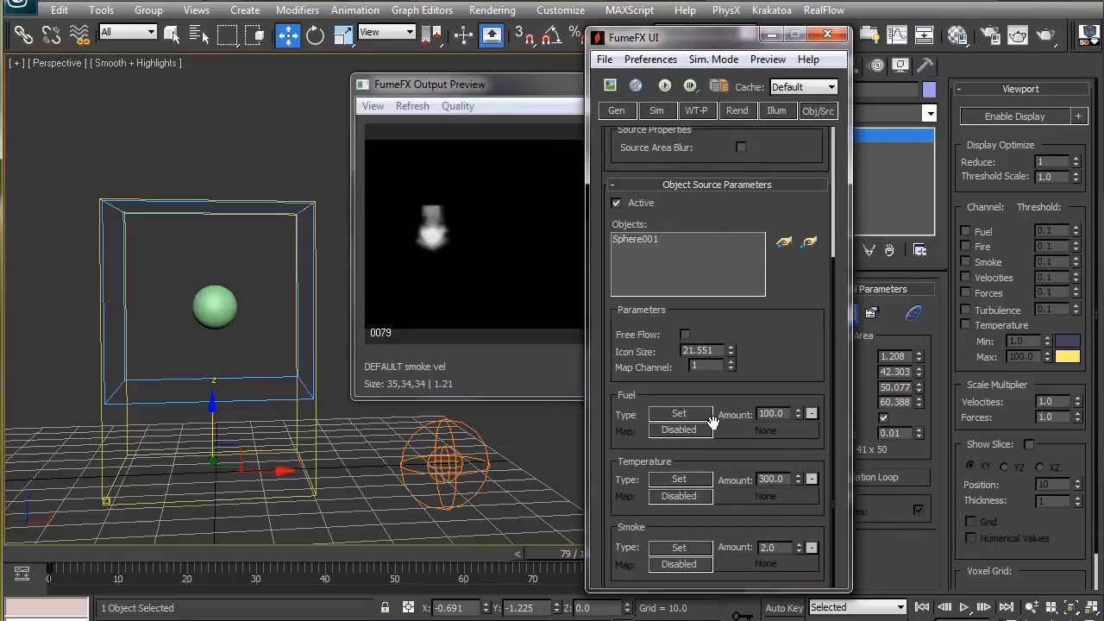
drag(713, 591, 713, 620)
drag(707, 37, 709, 0)
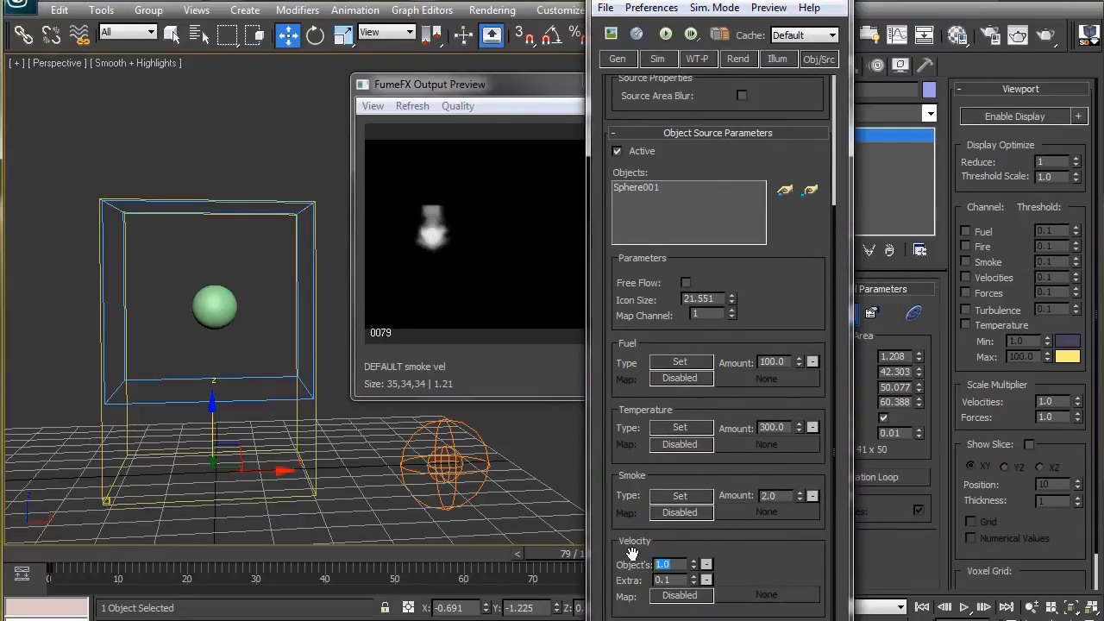
text(5)
click(667, 38)
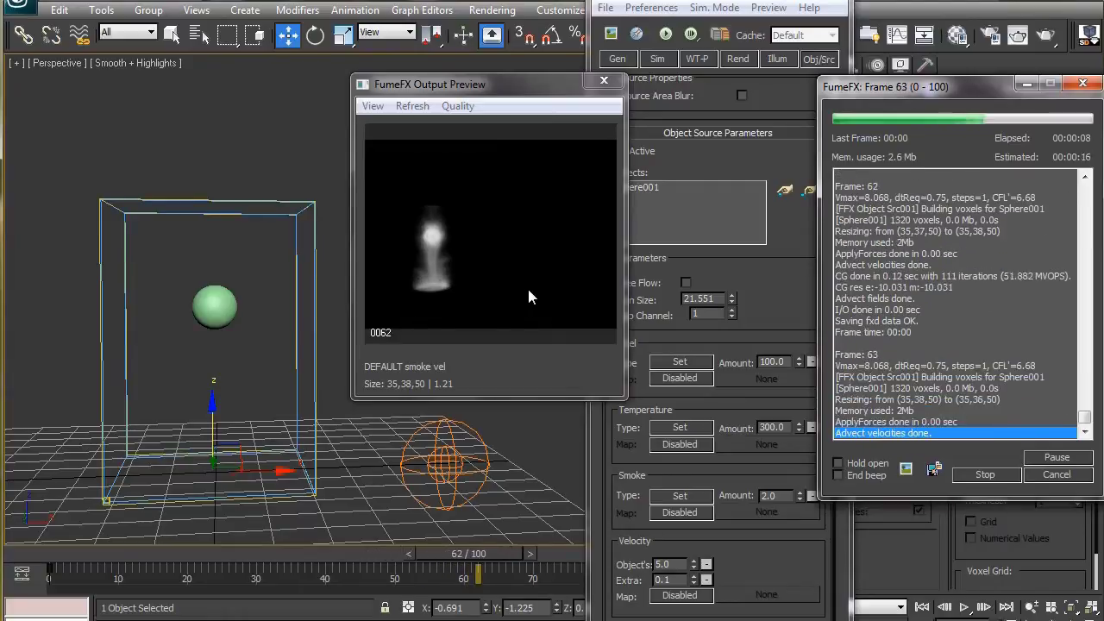
click(1004, 477)
Step: Try an object velocity of 10, simulate to frame 66, then reselect the velocity field
click(682, 563)
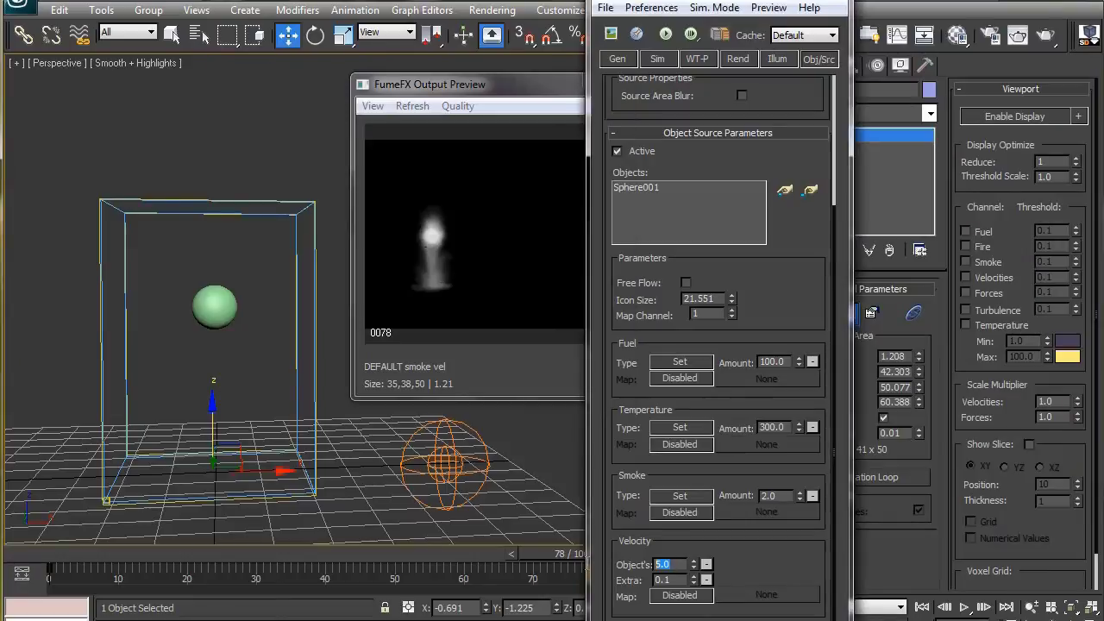
text(10)
click(666, 35)
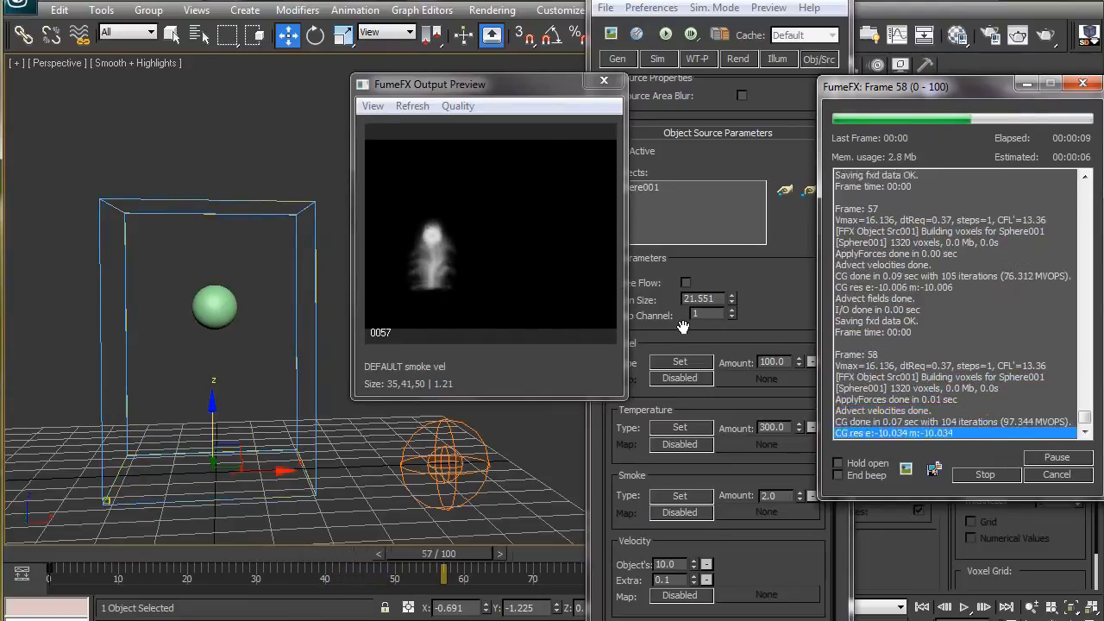
click(984, 476)
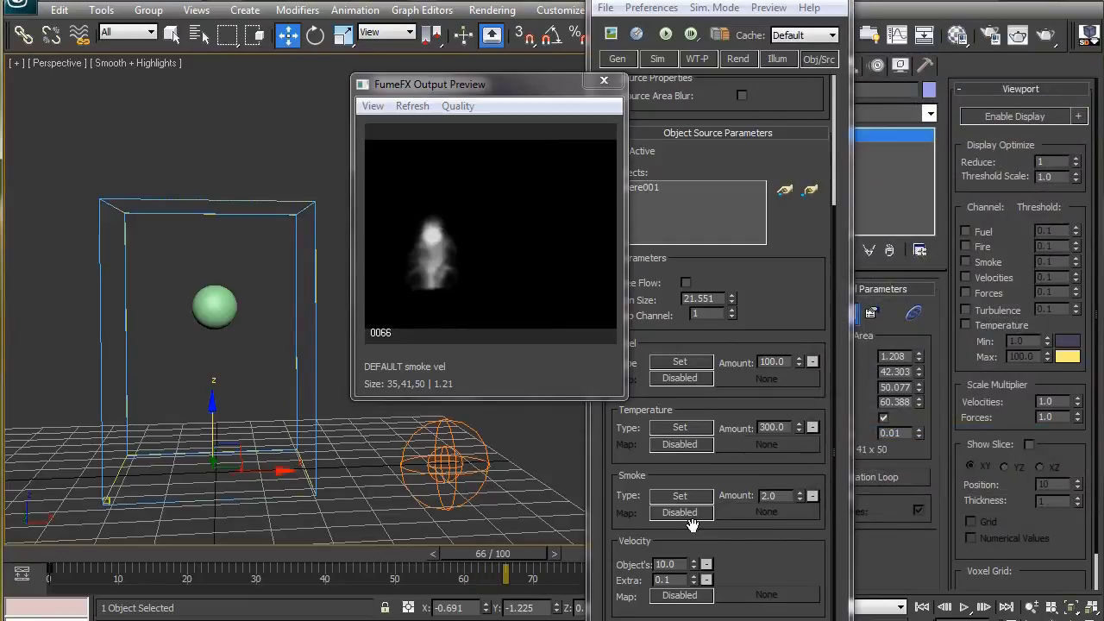
double_click(684, 564)
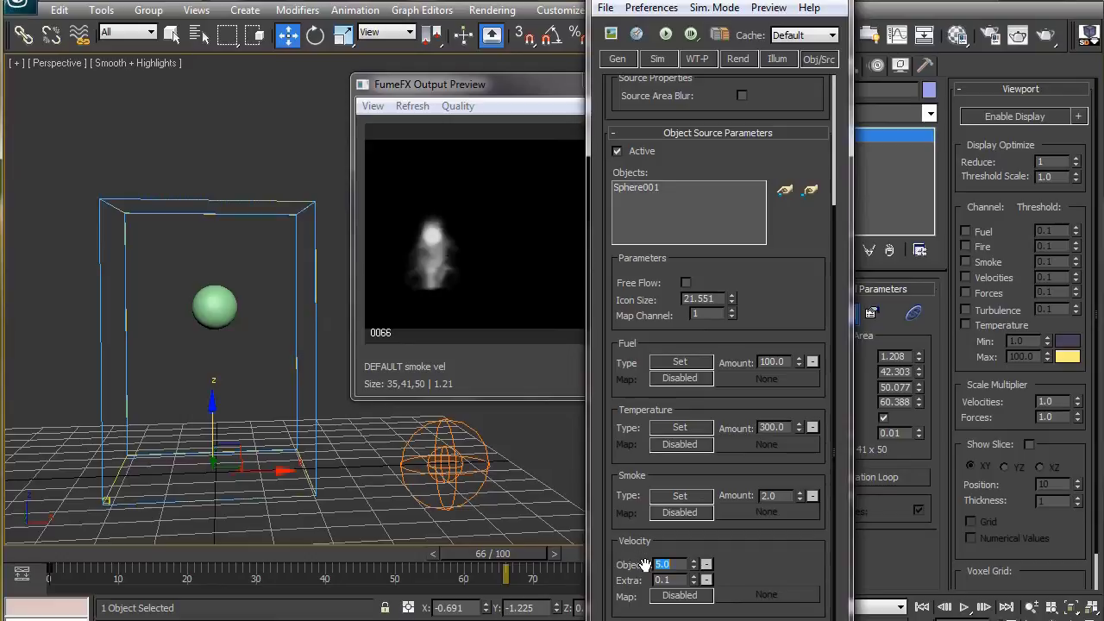
Step: Delete the existing animation from Sphere001
scroll(724, 155, up, 5)
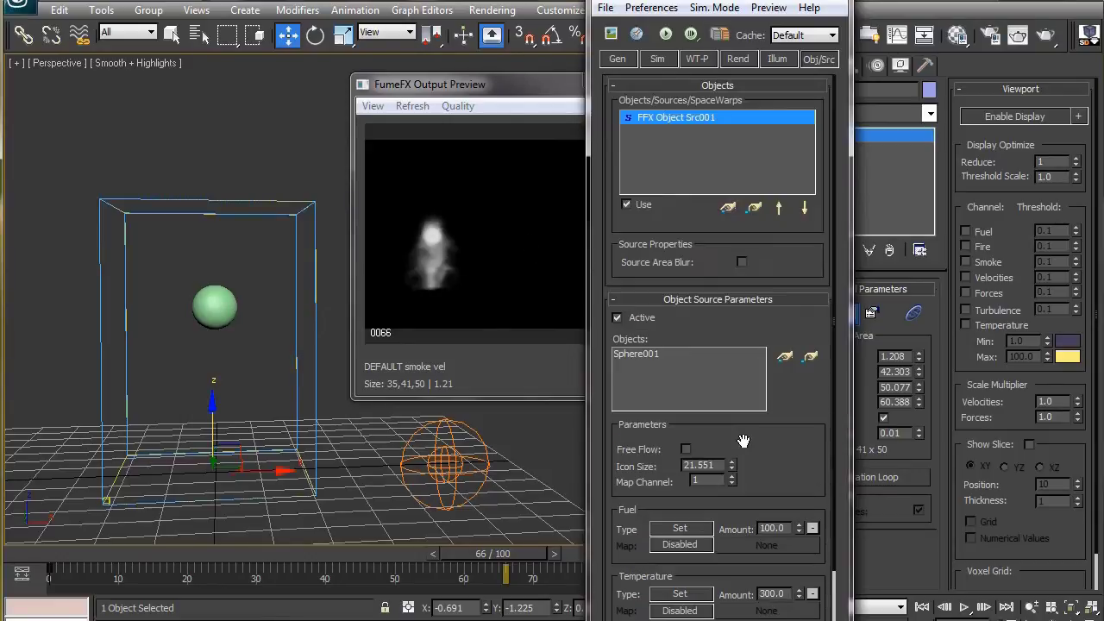
click(221, 309)
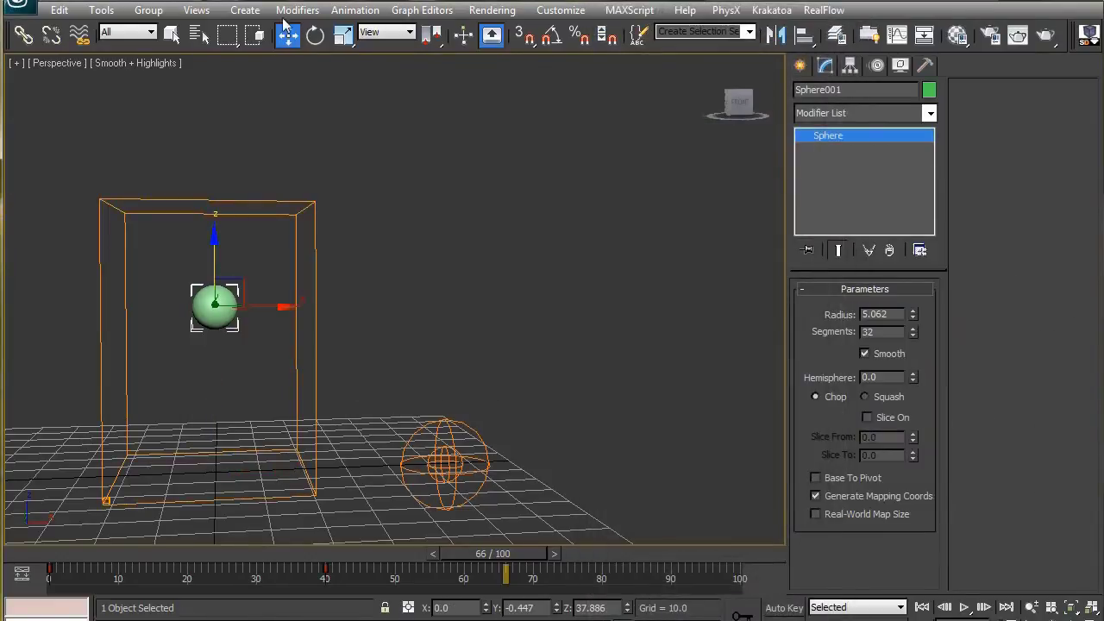
click(355, 9)
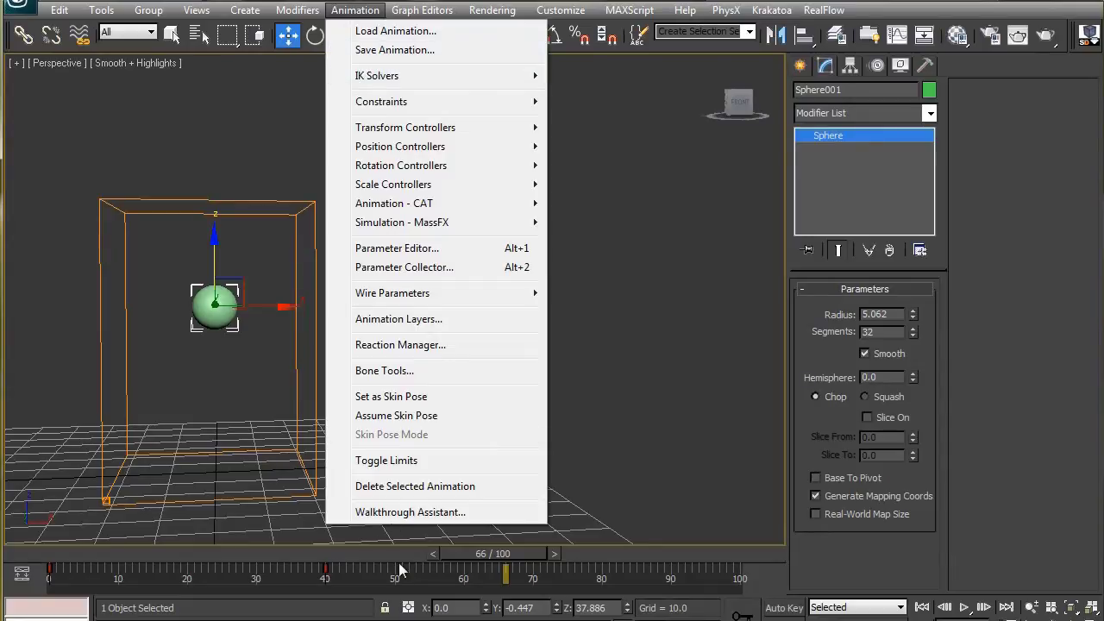
click(402, 486)
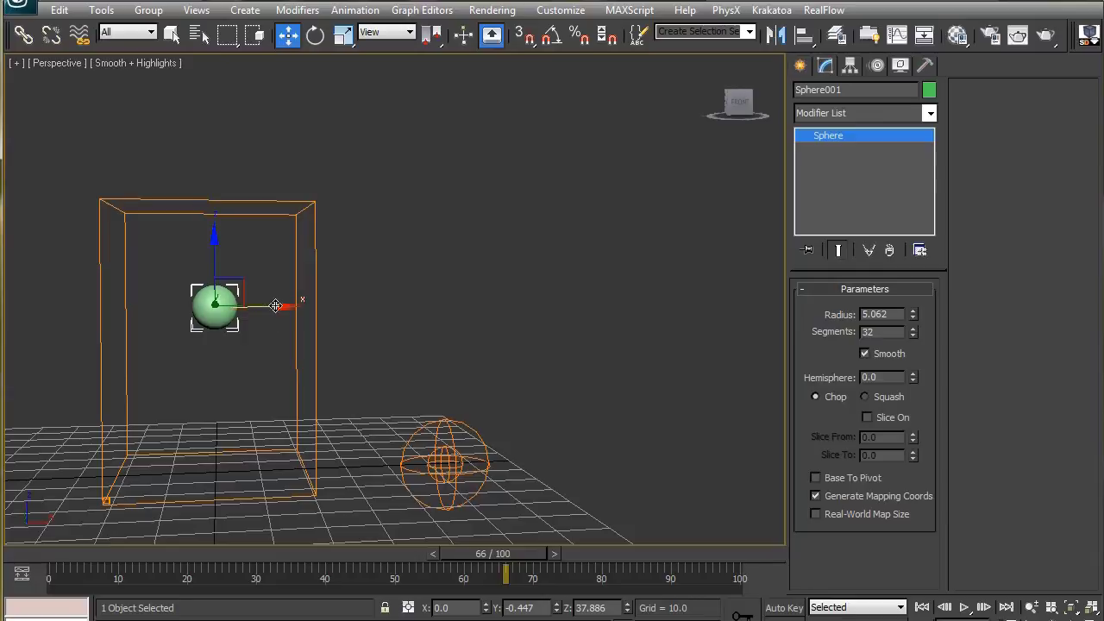
Step: Clone the sphere as Sphere002 and place it directly above the first sphere
shift+drag(276, 308, 225, 308)
click(553, 391)
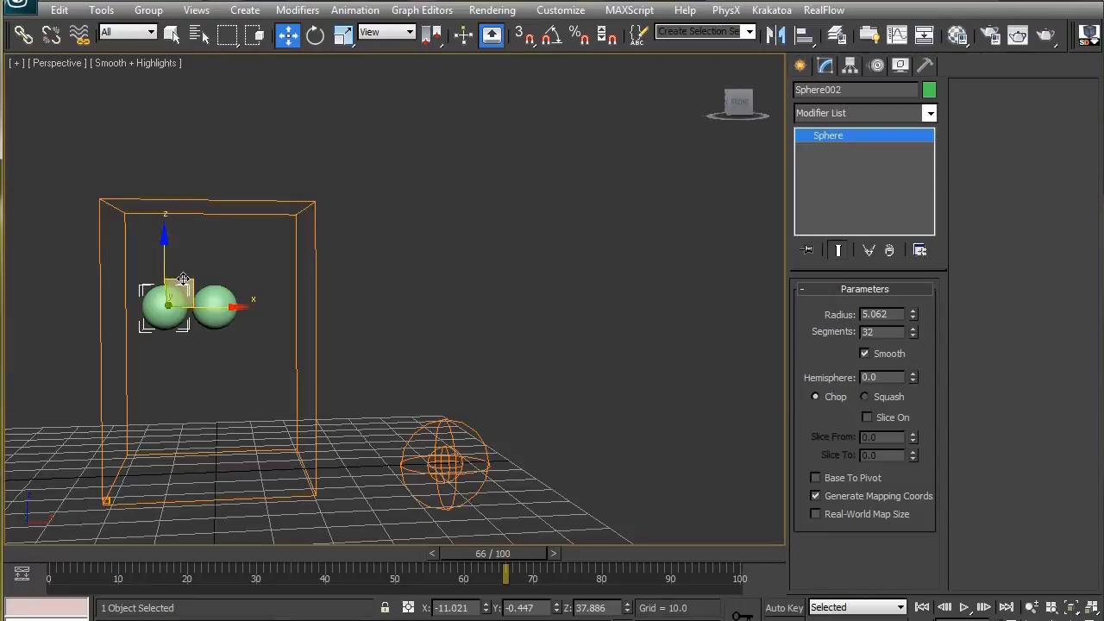
drag(179, 283, 226, 235)
mouse_move(381, 354)
alt+middle_down()
mouse_move(403, 347)
mouse_move(373, 346)
alt+middle_up()
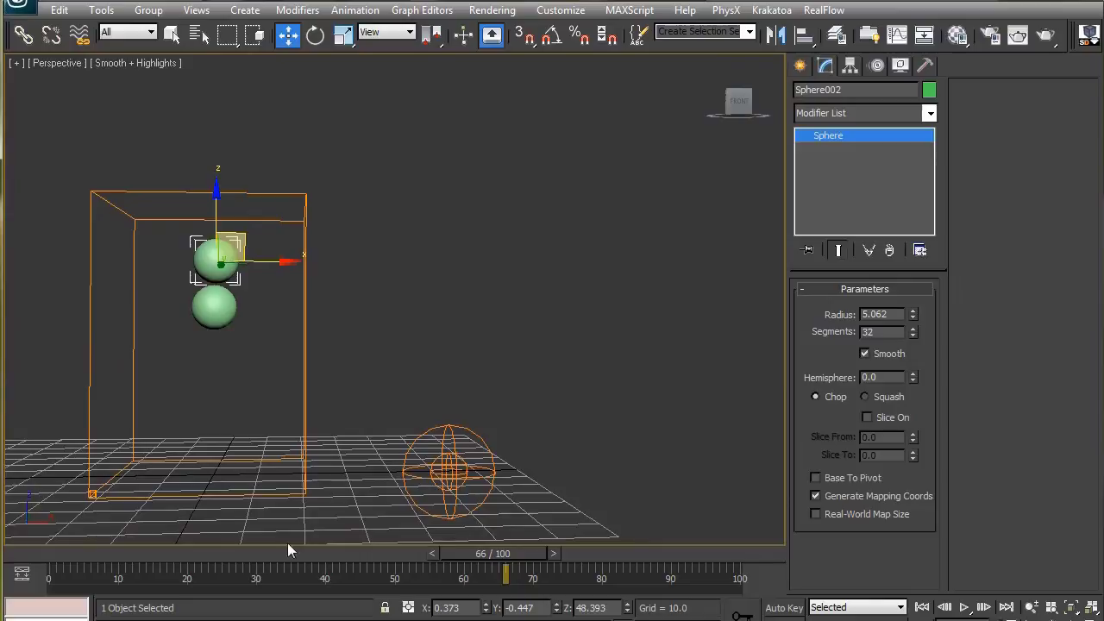
Step: Auto Key Sphere002 dropping from high above into the box at frame 40, then reselect the FumeFX grid
drag(472, 556, 303, 552)
drag(215, 197, 216, 84)
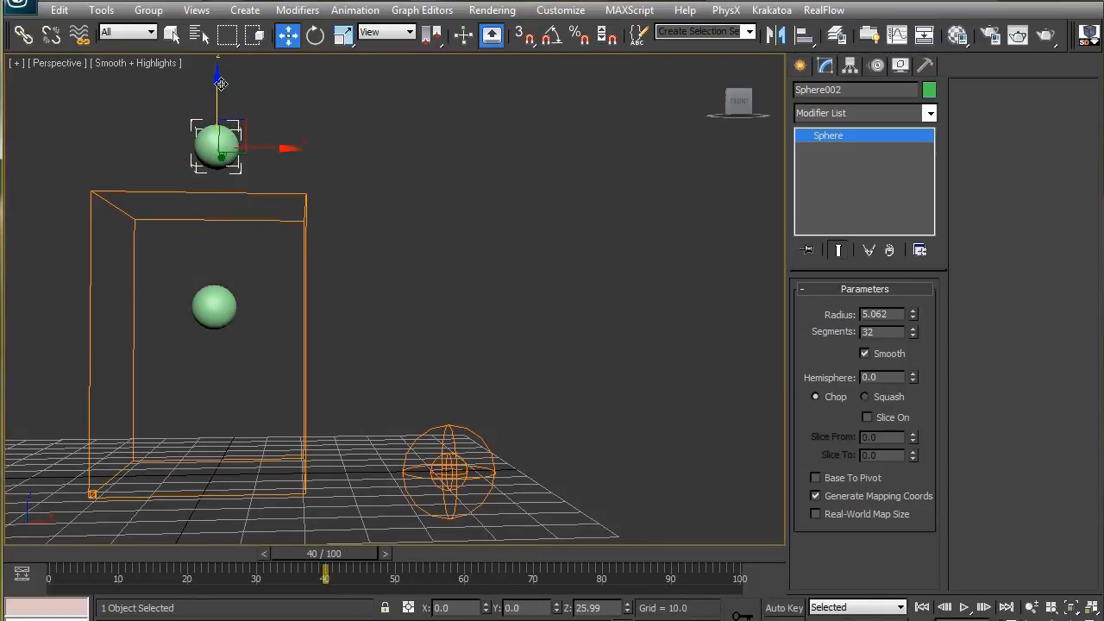
click(782, 609)
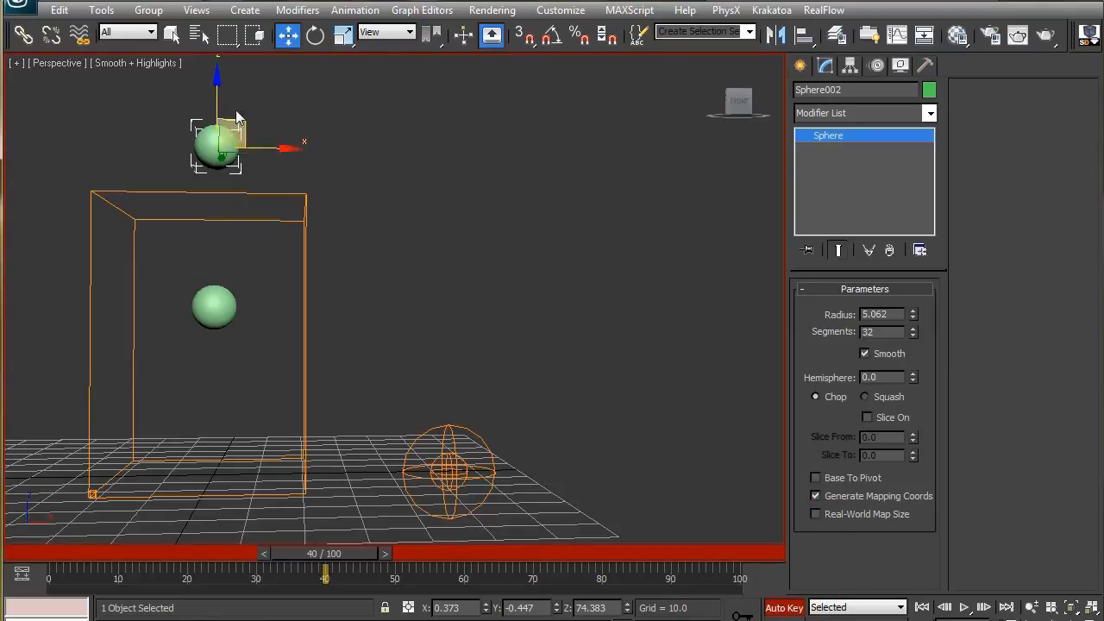
drag(216, 90, 212, 264)
click(787, 609)
click(304, 373)
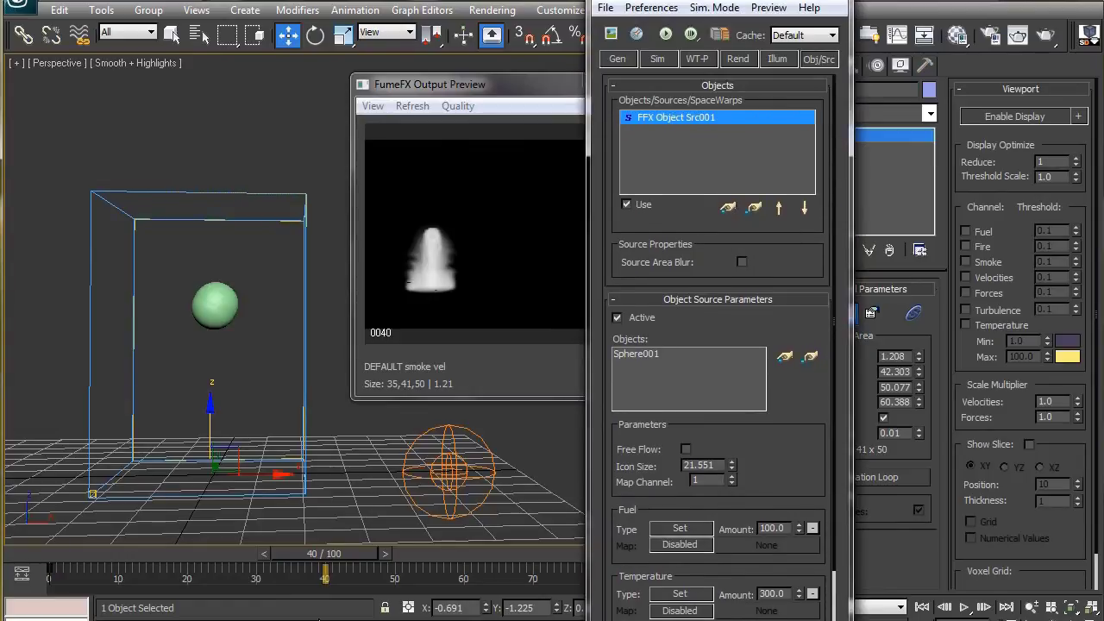
Step: Add Sphere002 via Pick Object and run a short simulation including it
drag(323, 565, 218, 548)
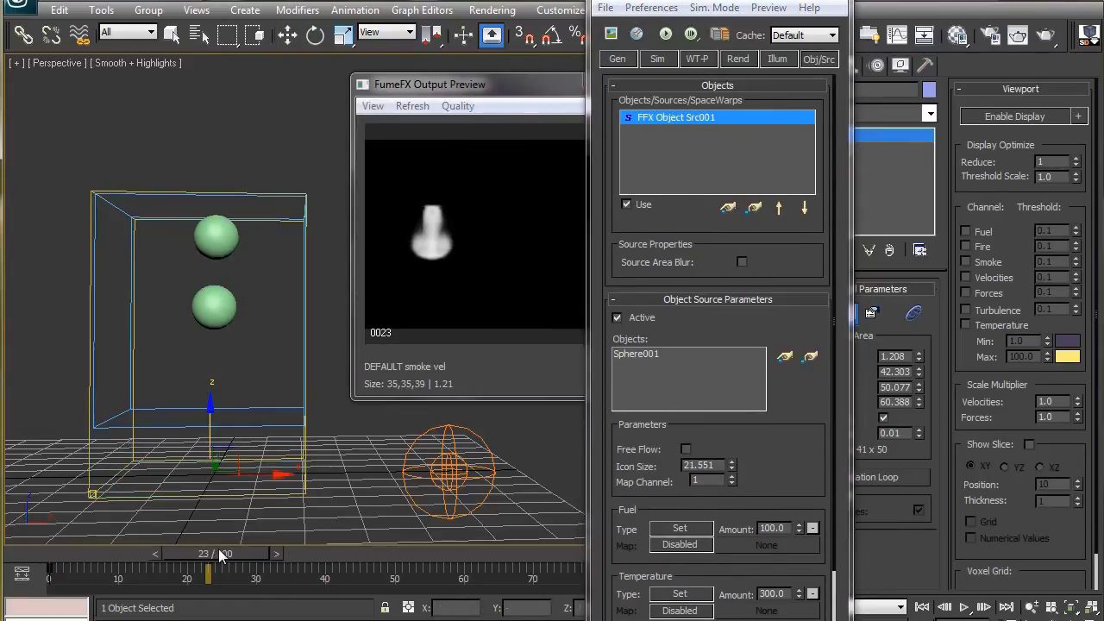
click(729, 219)
click(223, 229)
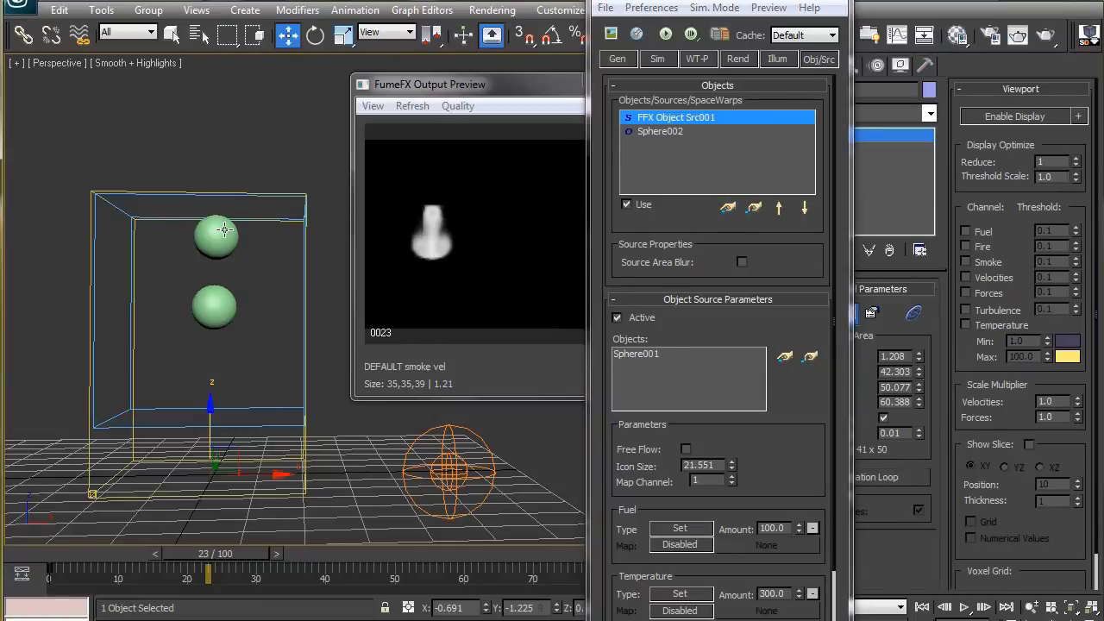
click(667, 37)
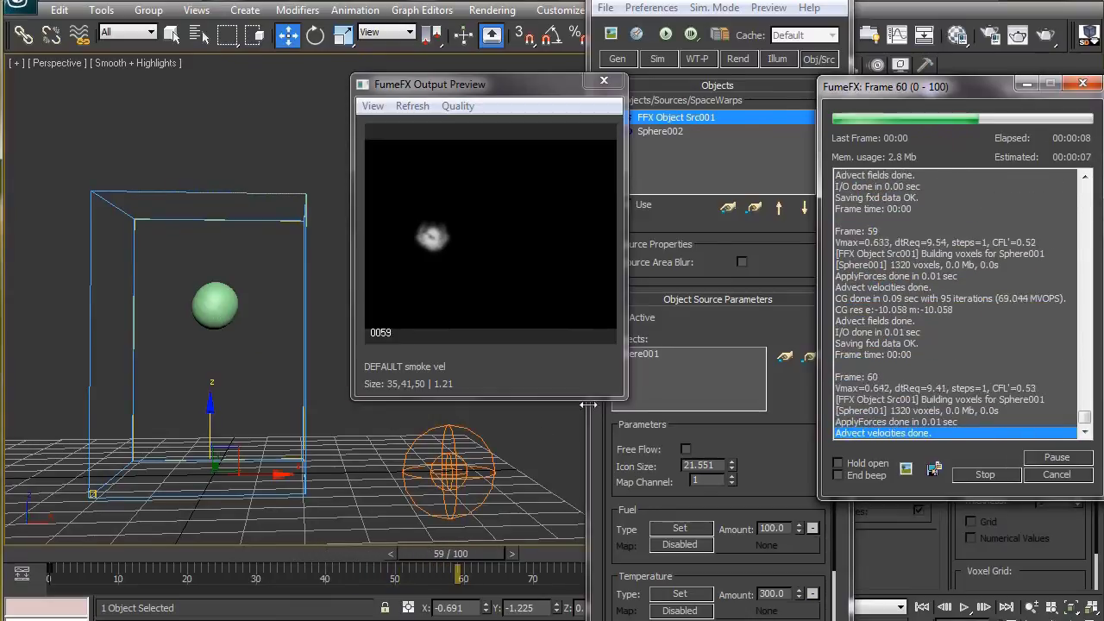
click(964, 470)
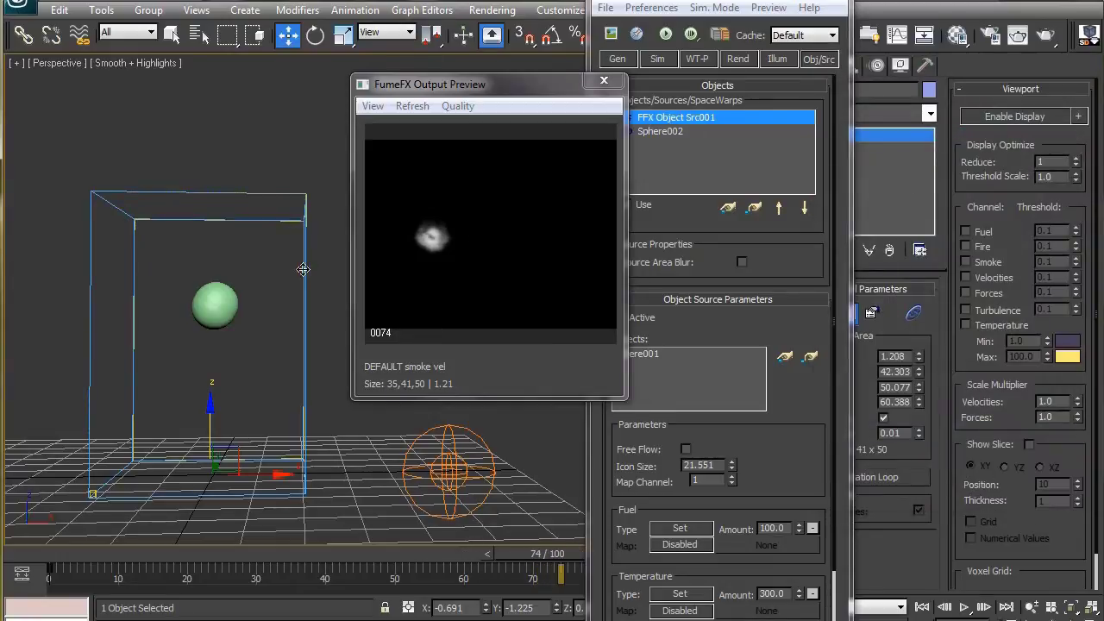
Step: Nudge the lower sphere up slightly, return to frame 13, and reselect the FumeFX grid
click(210, 307)
drag(239, 281, 241, 273)
drag(523, 560, 137, 546)
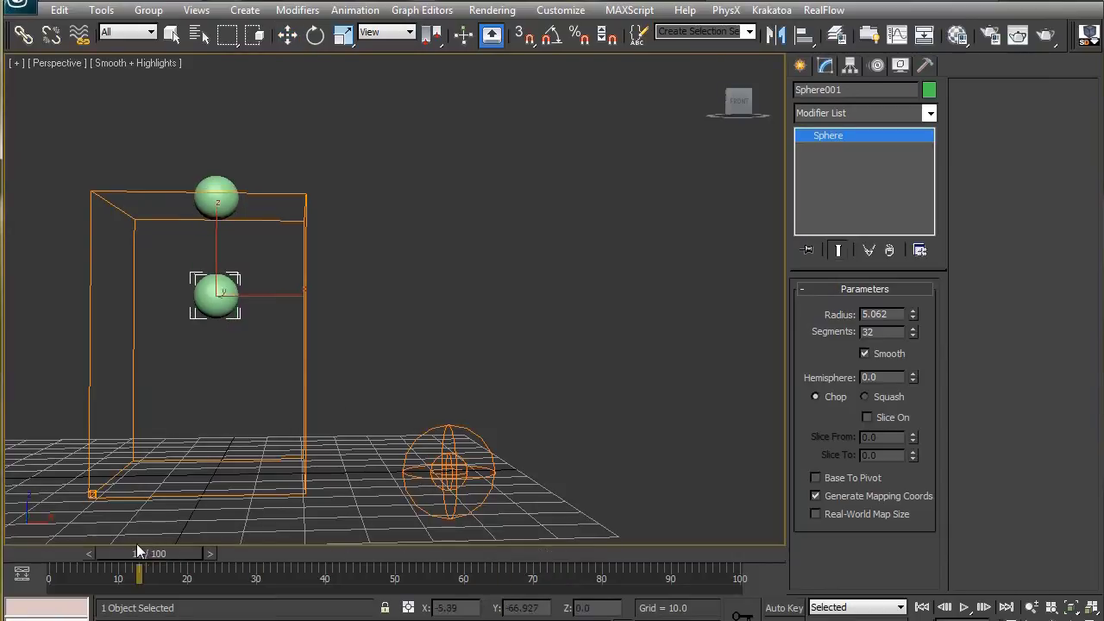
click(303, 328)
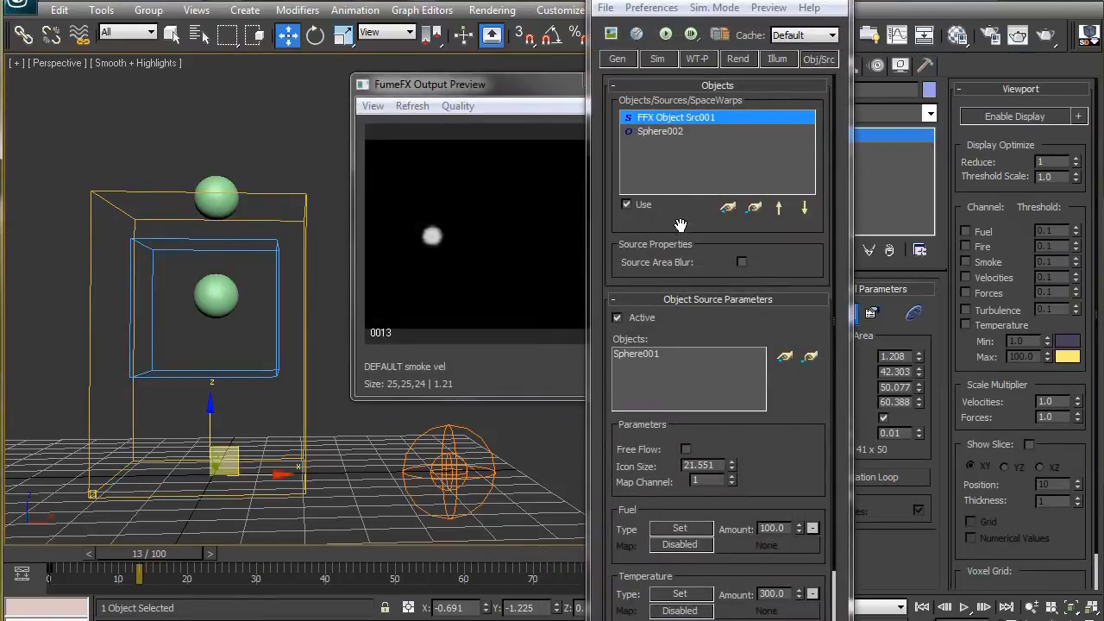
Step: Set Sphere002's SpeedMul to 4.0 in the Objects list
click(671, 133)
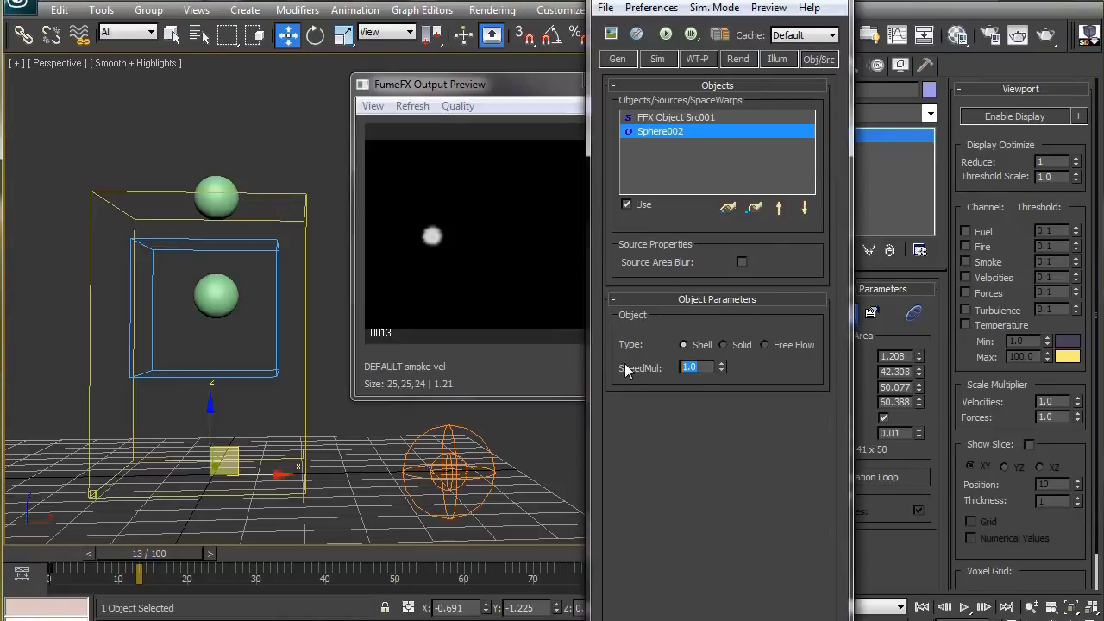
text(4)
key(Return)
Step: Enlarge the Output Preview and simulate the smoke through all 100 frames
drag(480, 89, 431, 63)
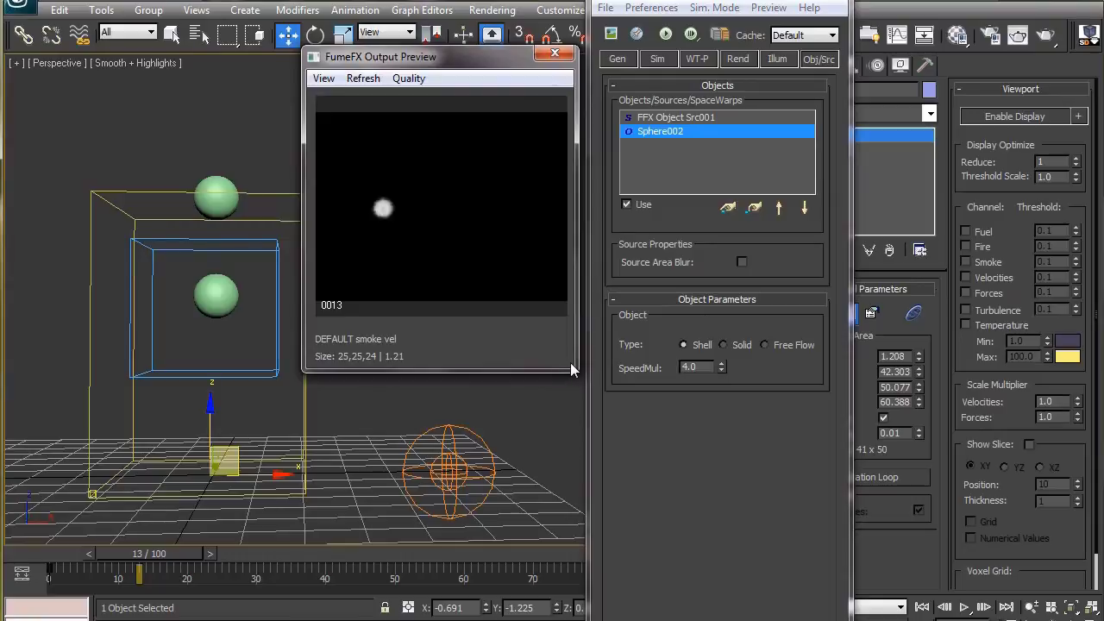
drag(575, 371, 698, 542)
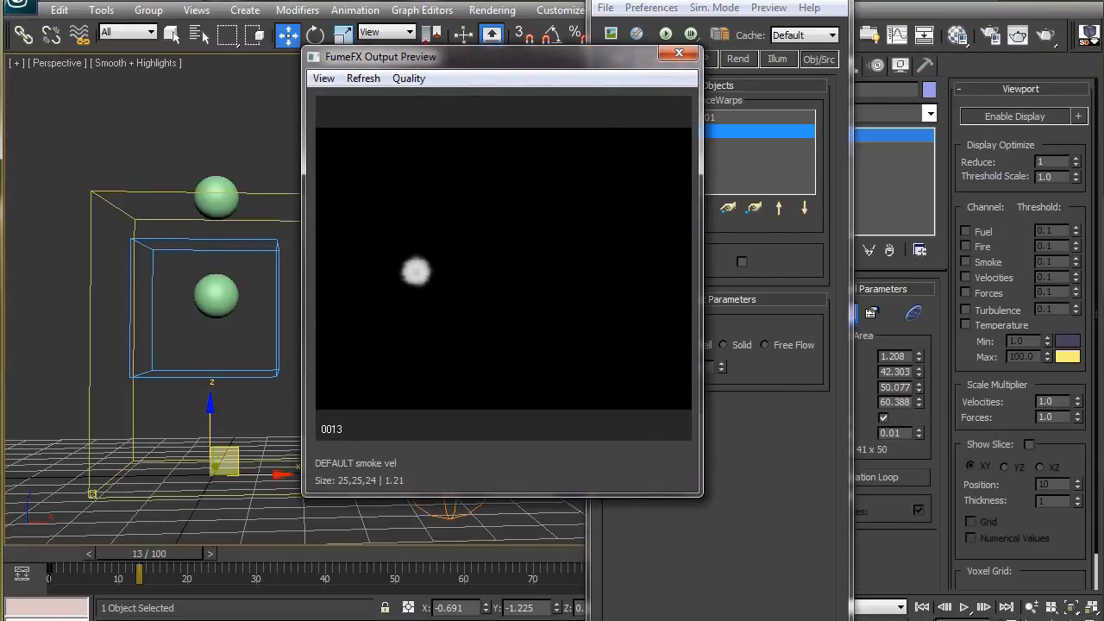
drag(656, 17, 713, 17)
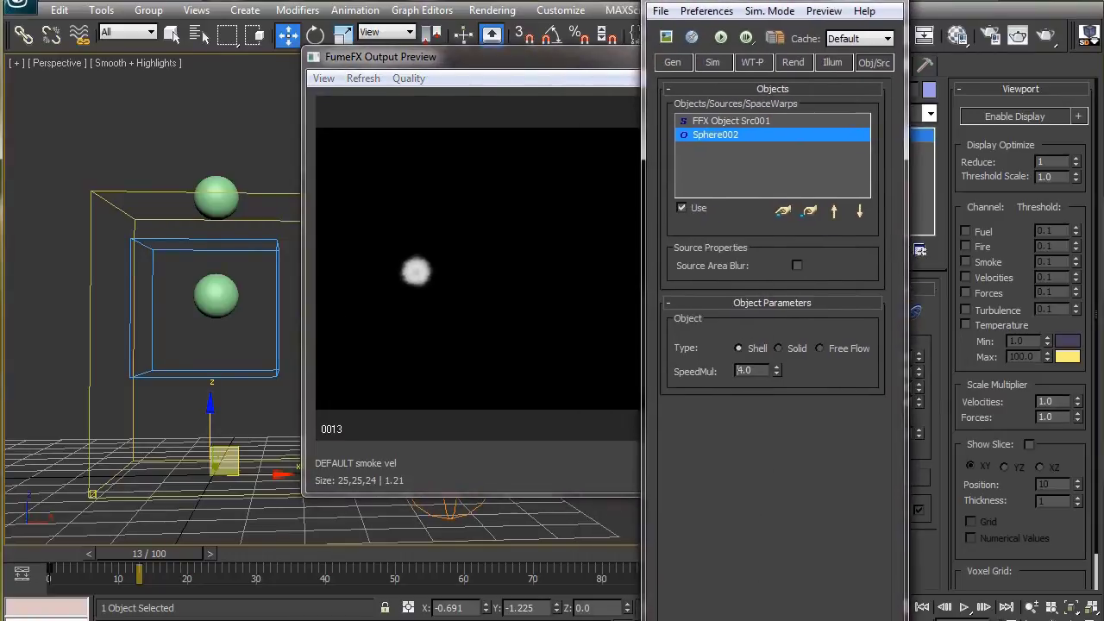
click(725, 38)
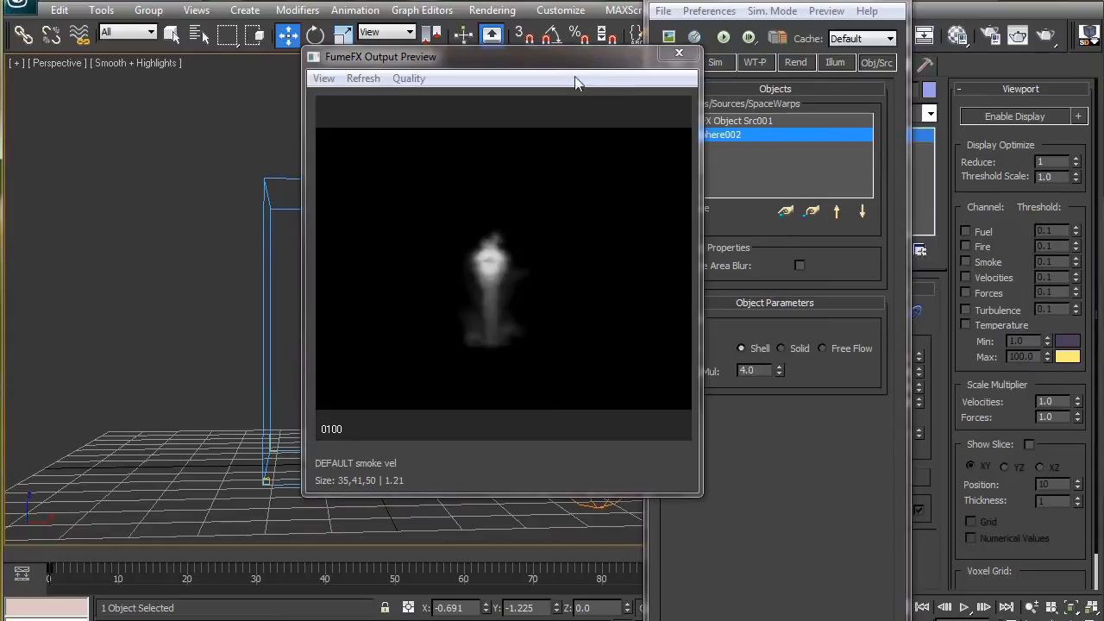
drag(574, 69, 528, 60)
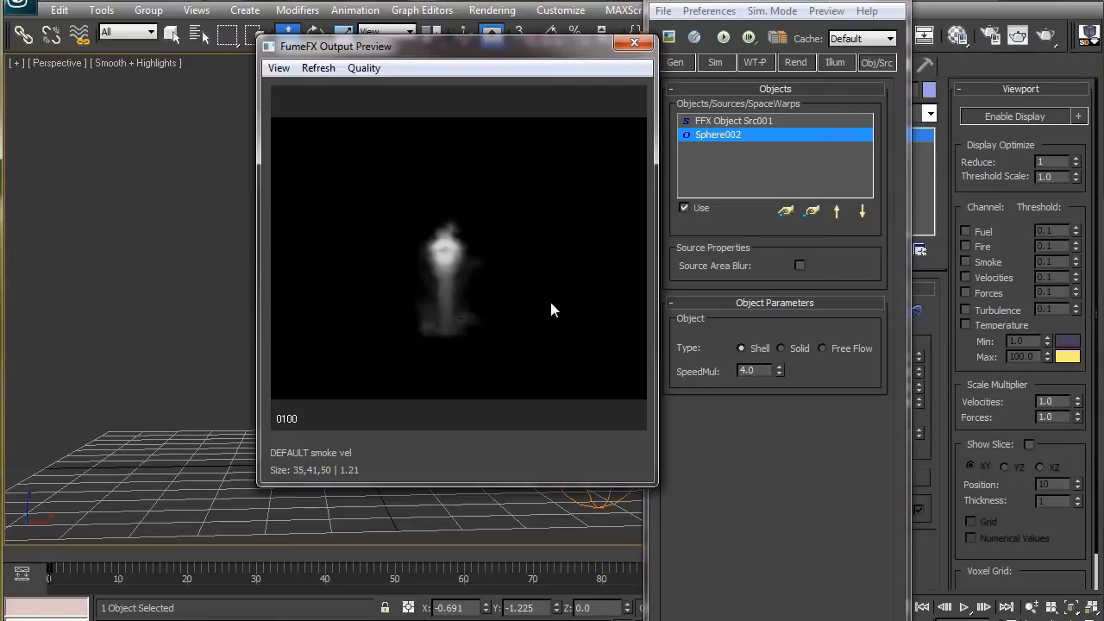
click(19, 12)
Step: Reset the scene without saving and load 09_open.max from Recent Documents
click(54, 69)
click(704, 426)
click(514, 343)
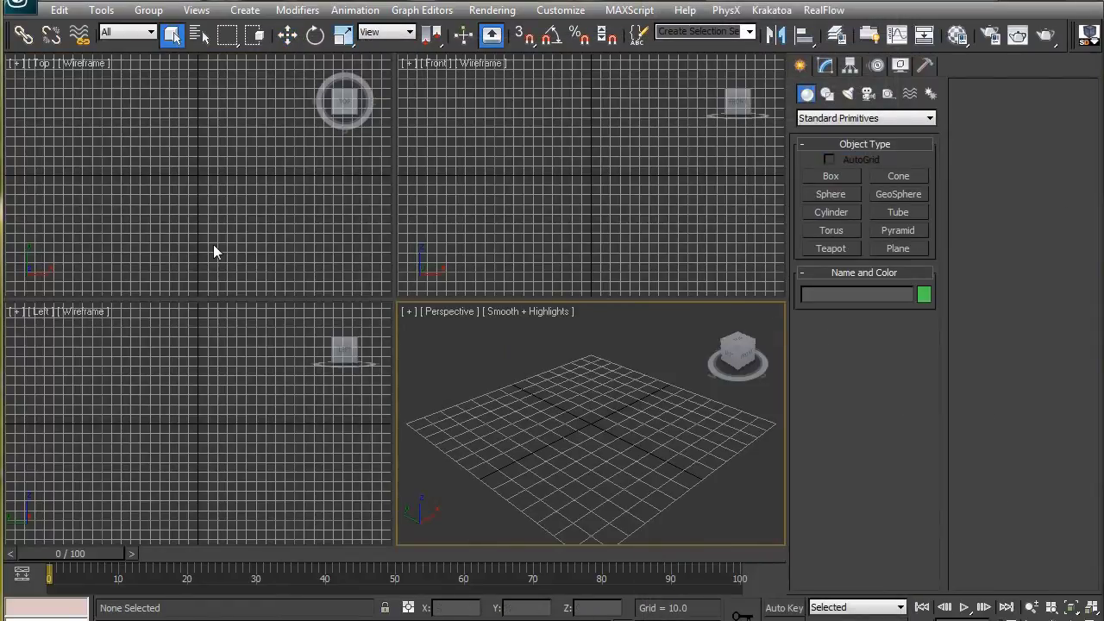
click(12, 10)
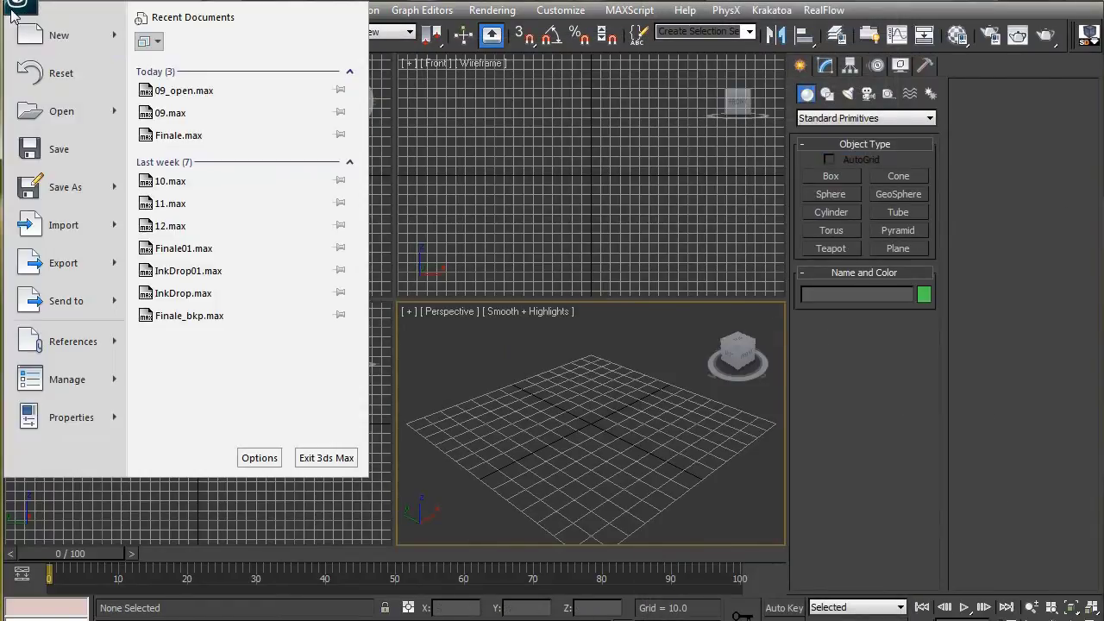
click(227, 93)
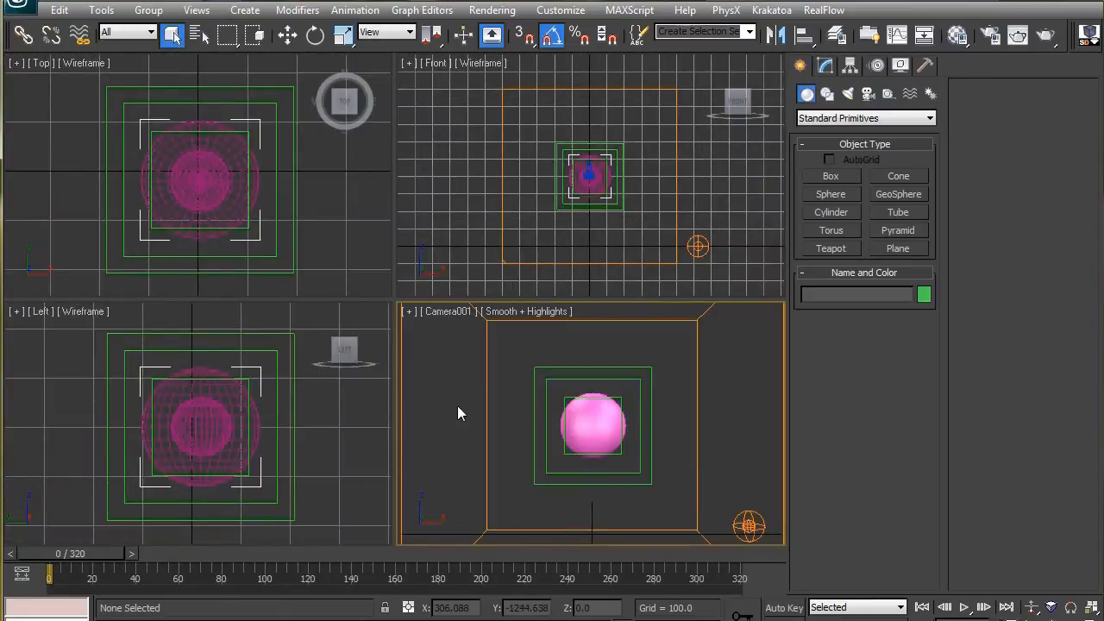
Step: In a maximized perspective view, scrub the cached simulation past frame 54 as the spheres merge
key(p)
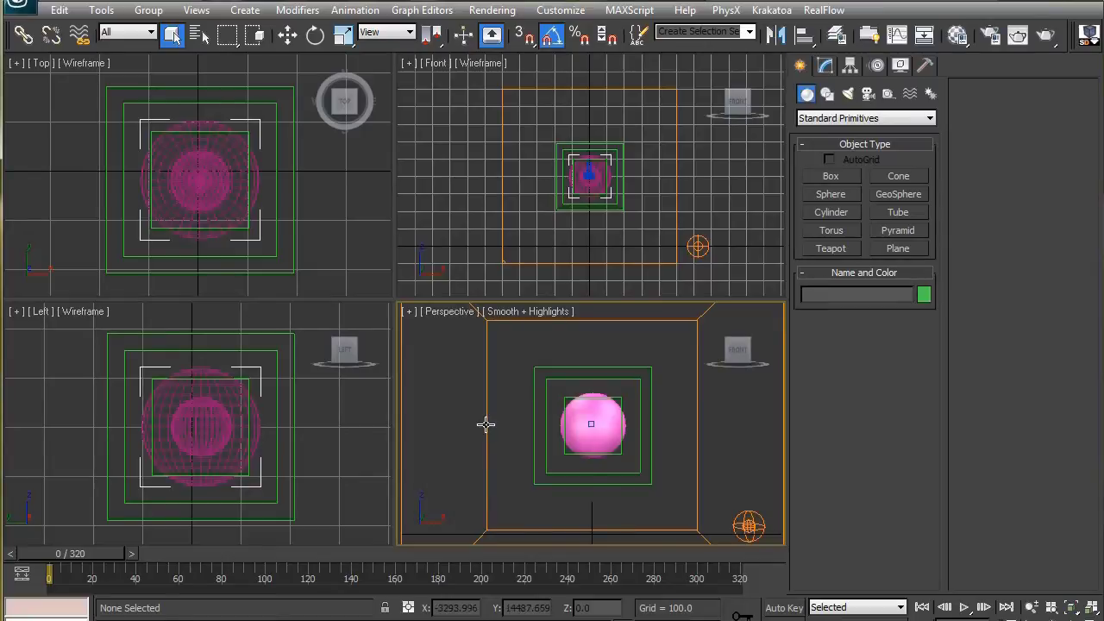
click(486, 424)
scroll(483, 441, down, 4)
alt+middle_drag(484, 446, 546, 494)
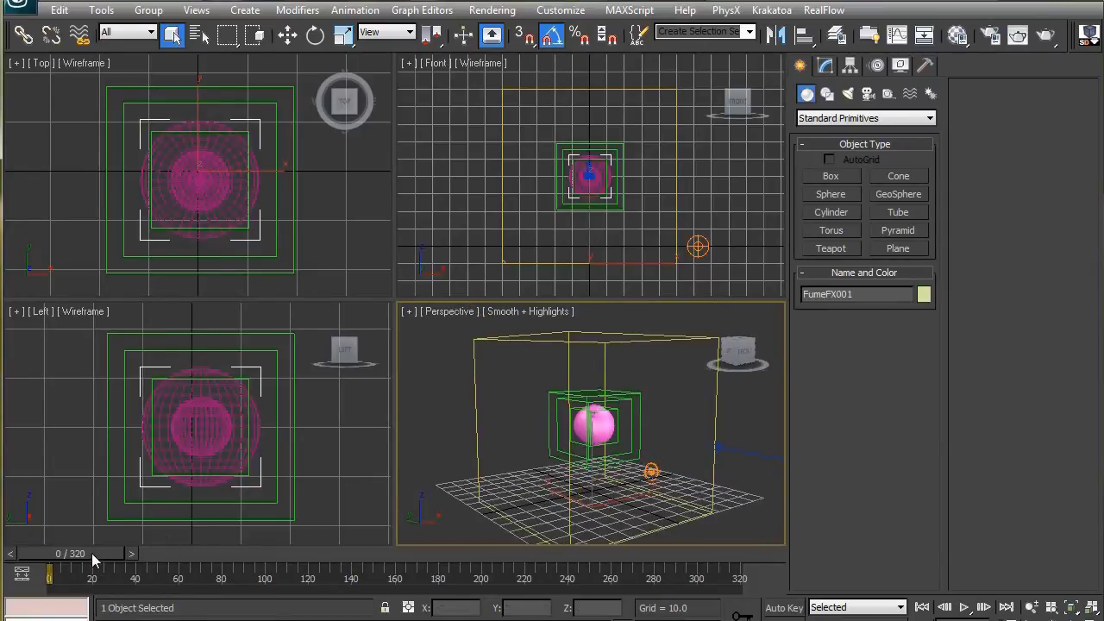
drag(91, 553, 202, 554)
key(q)
key(alt+w)
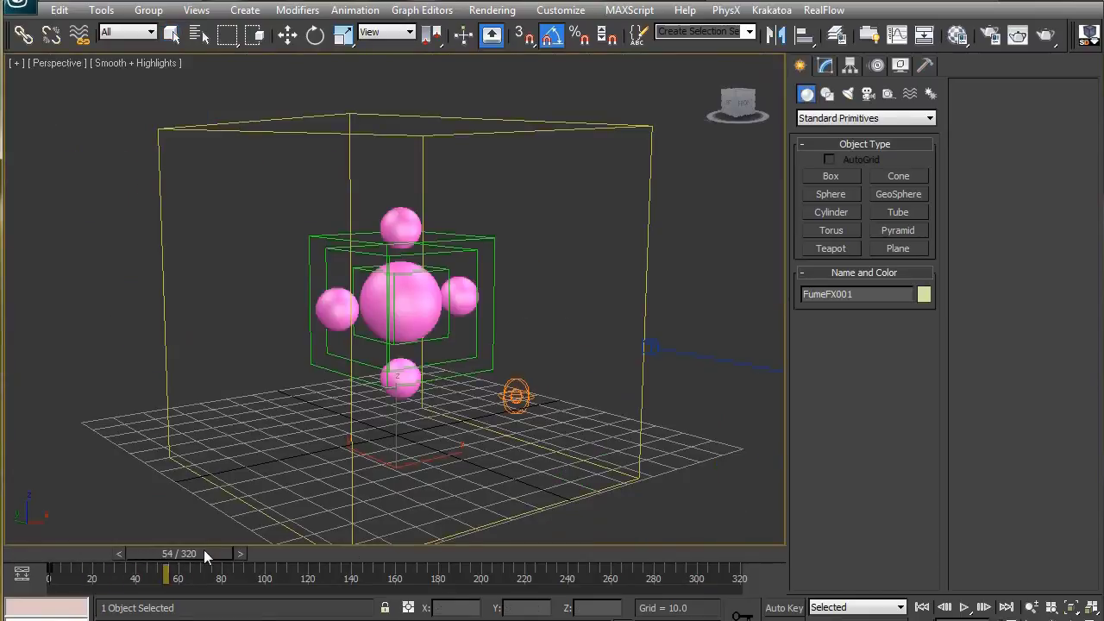
drag(204, 553, 753, 573)
key(q)
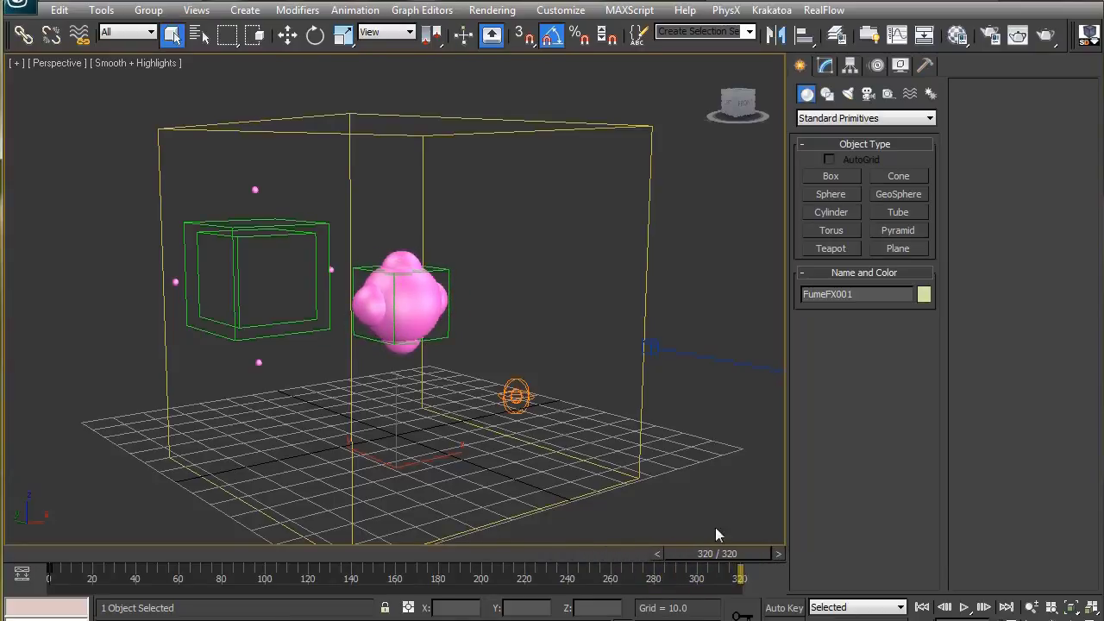
Step: Select the FumeFX001 grid and open its full FumeFX settings window
click(420, 326)
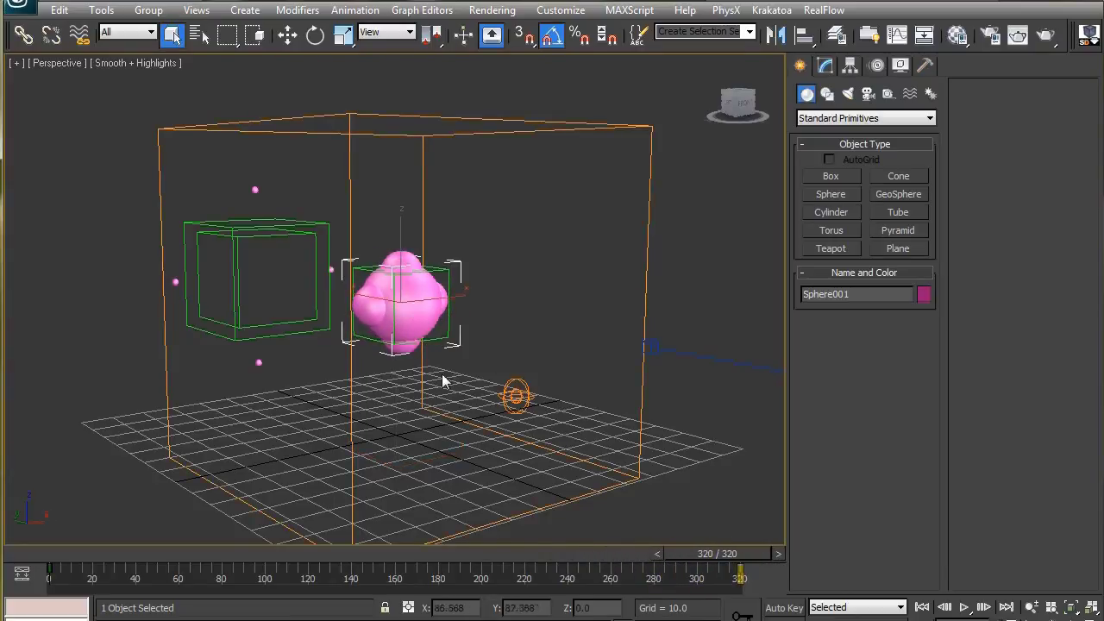
click(649, 202)
click(825, 64)
click(846, 313)
Step: Review the FumeFX simulation settings, collapsing the Fuel section
drag(547, 3, 619, 12)
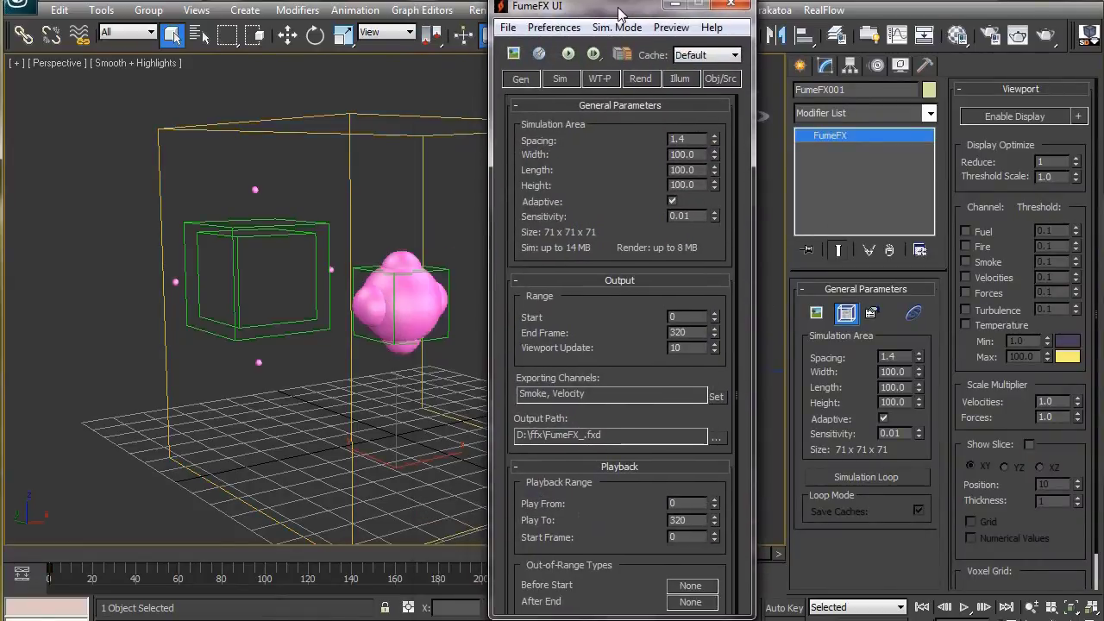
click(562, 80)
scroll(652, 201, down, 1)
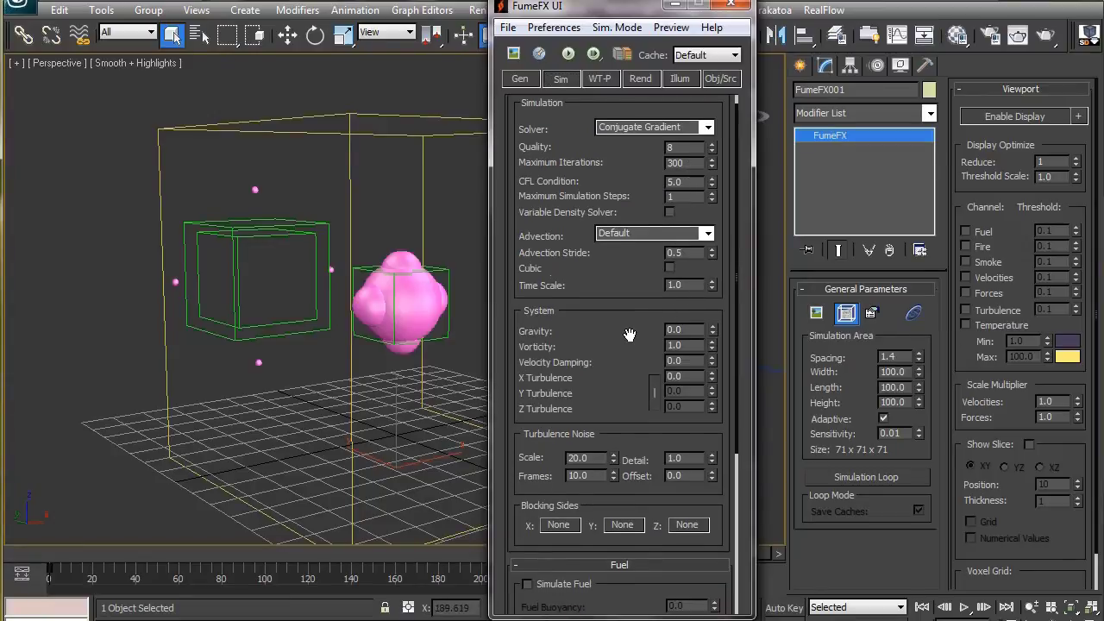
drag(629, 335, 647, 244)
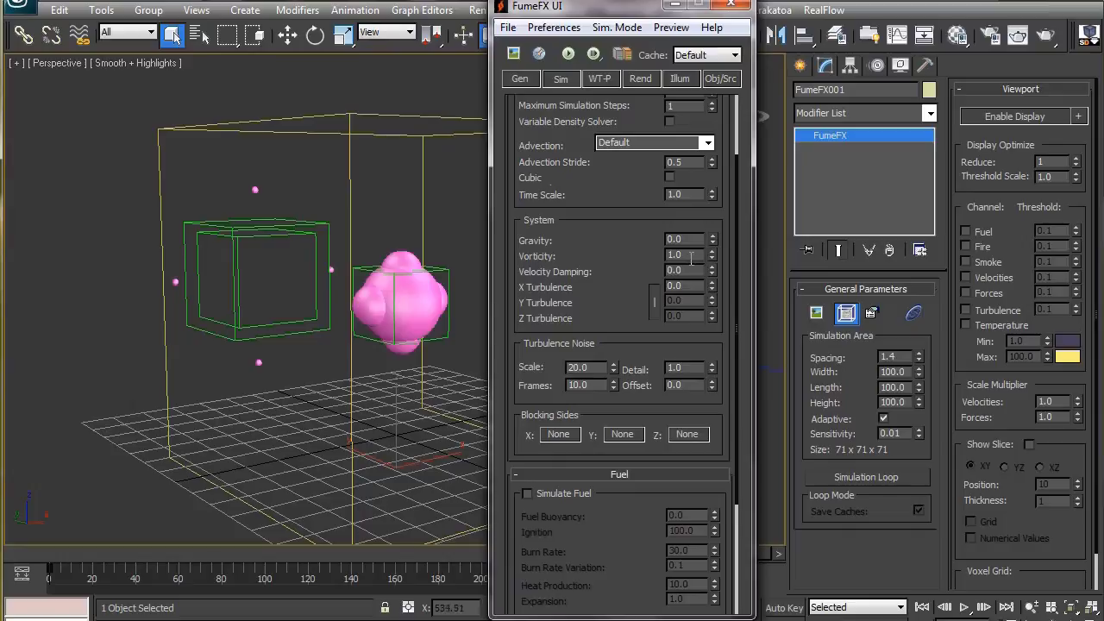
drag(657, 455, 660, 270)
click(649, 363)
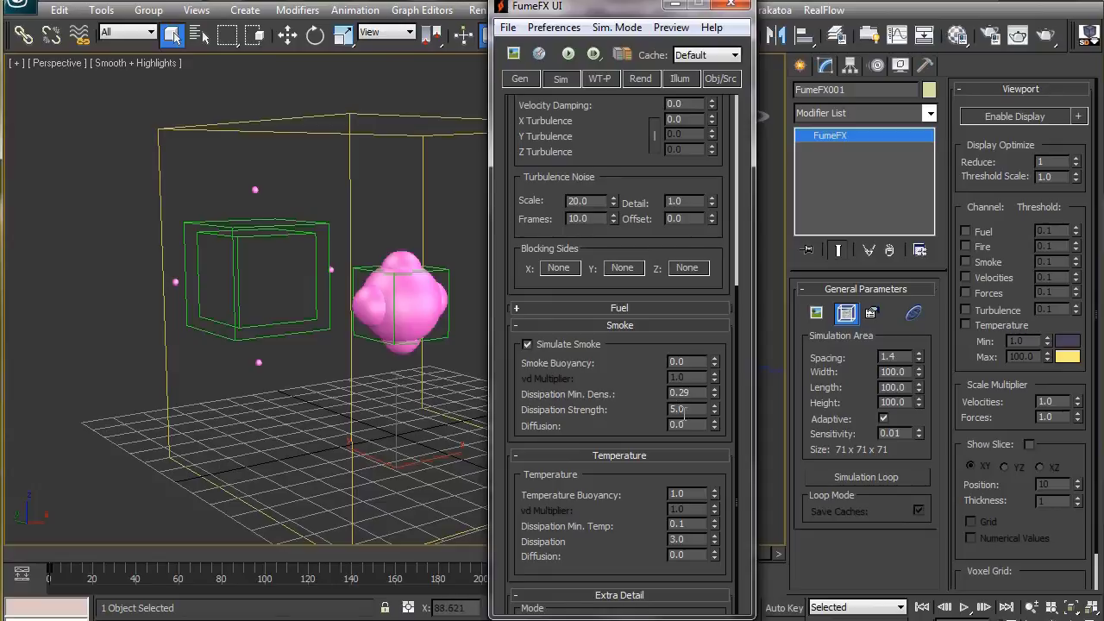
Step: Inspect the source settings of Sphere002, Sphere003 and Sphere004 in Obj/Src
click(718, 79)
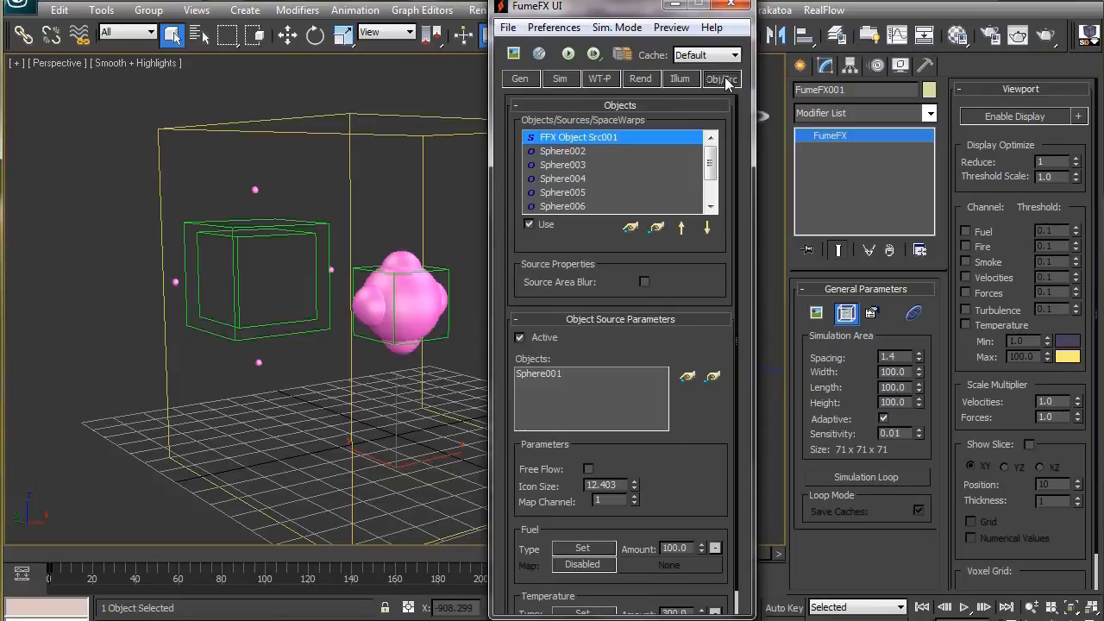
click(574, 152)
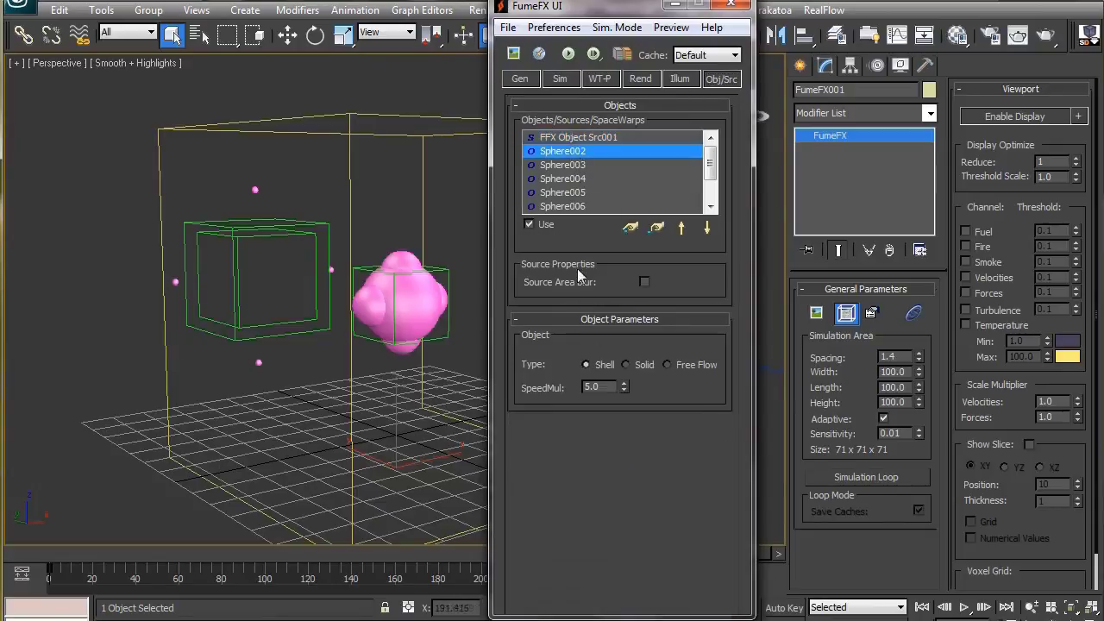
click(570, 165)
click(563, 178)
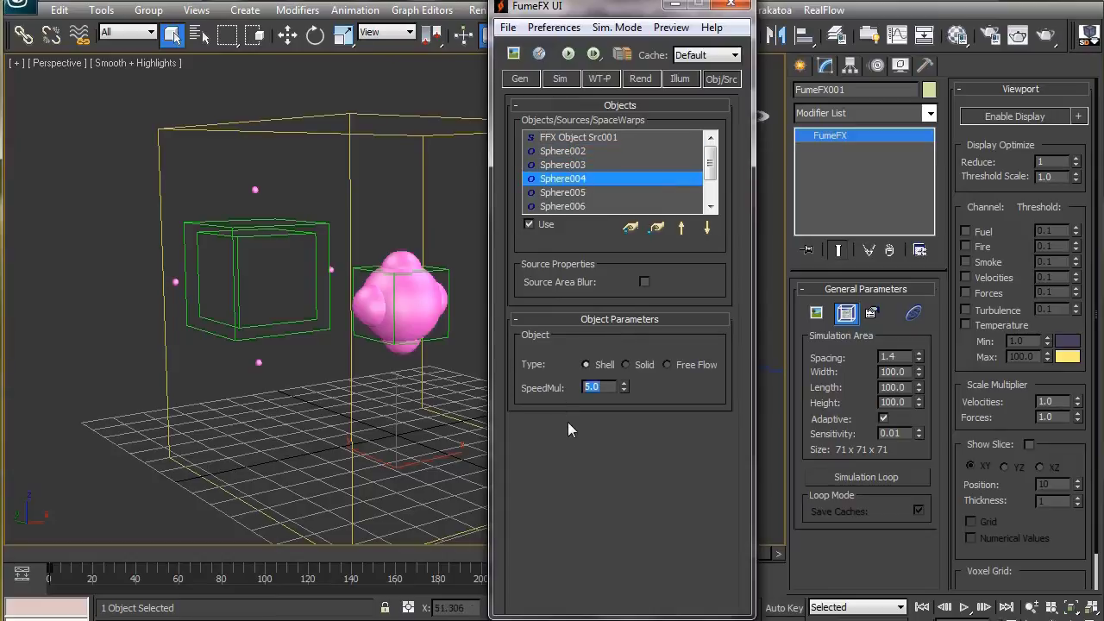
click(560, 78)
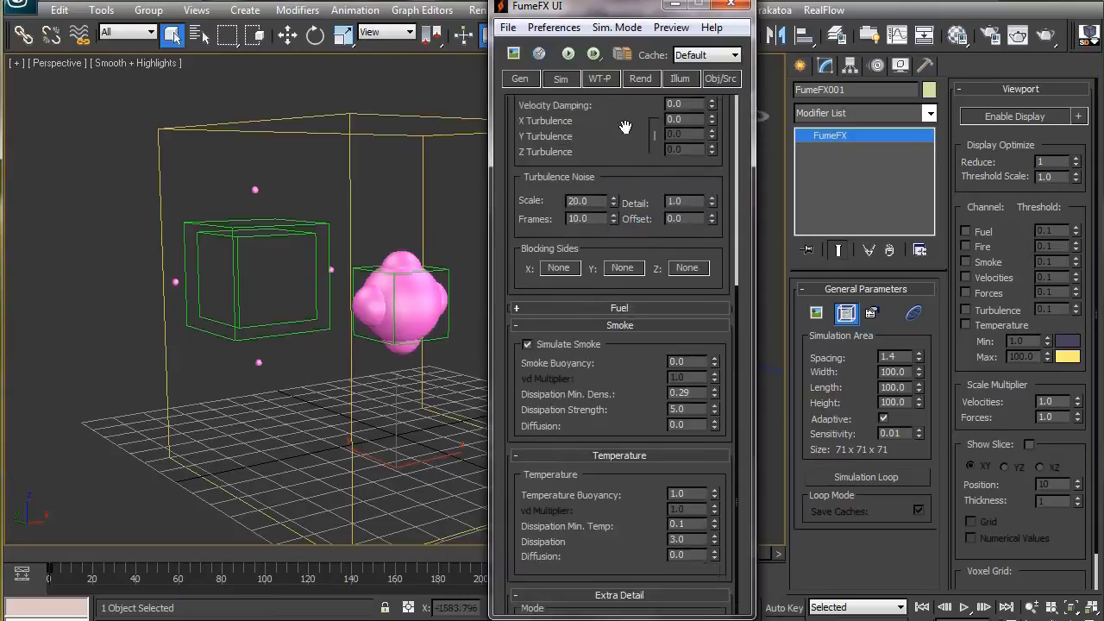
drag(646, 135, 646, 412)
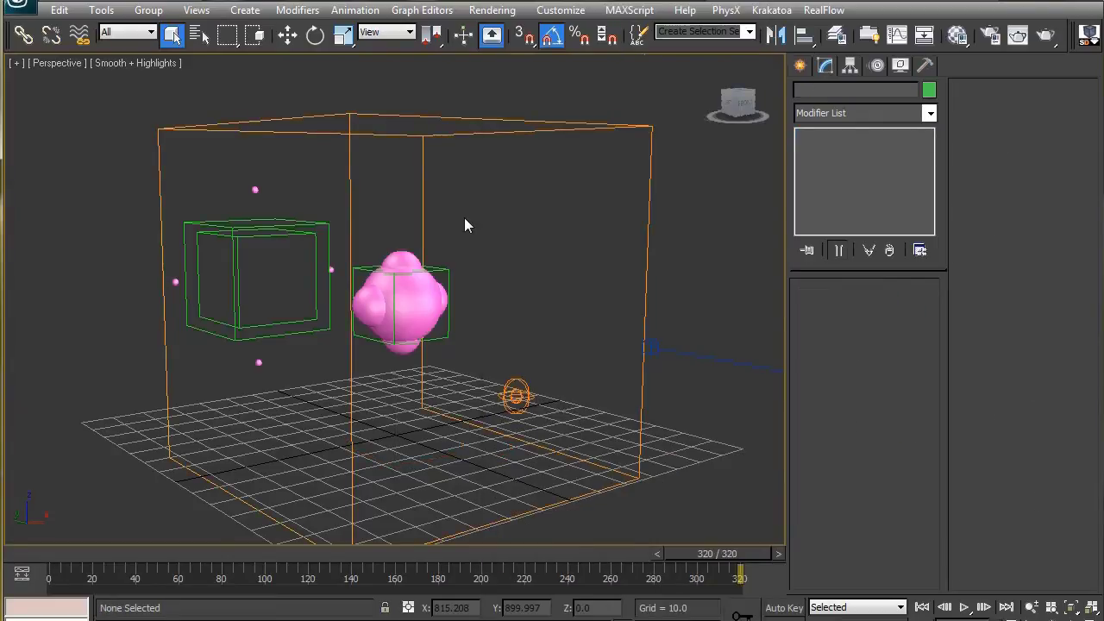
Step: Open the FumeFX Output Preview, moved to the top-left and enlarged
key(c)
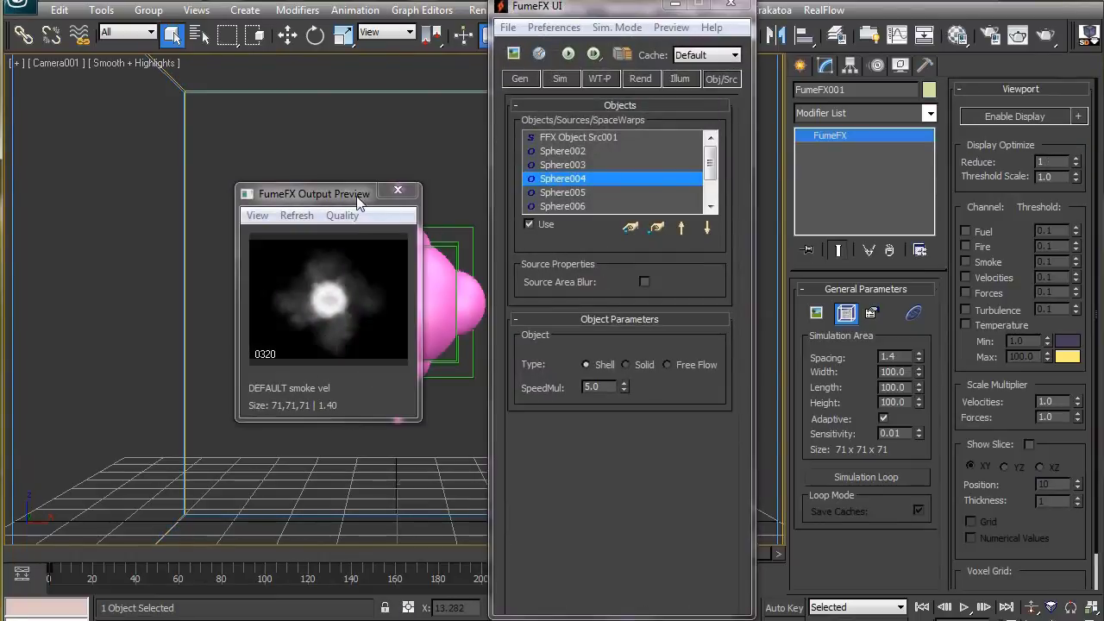
drag(355, 199, 294, 59)
drag(351, 277, 635, 511)
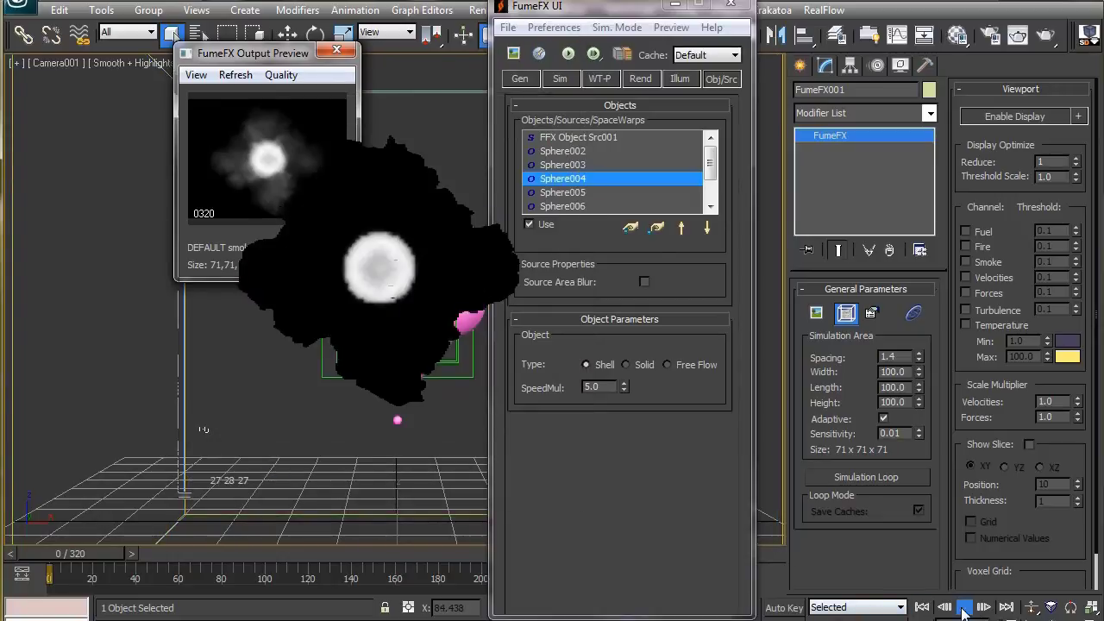
Step: Play the cached smoke in the Output Preview, stop at frame 0, and shrink the preview over the sphere
click(964, 609)
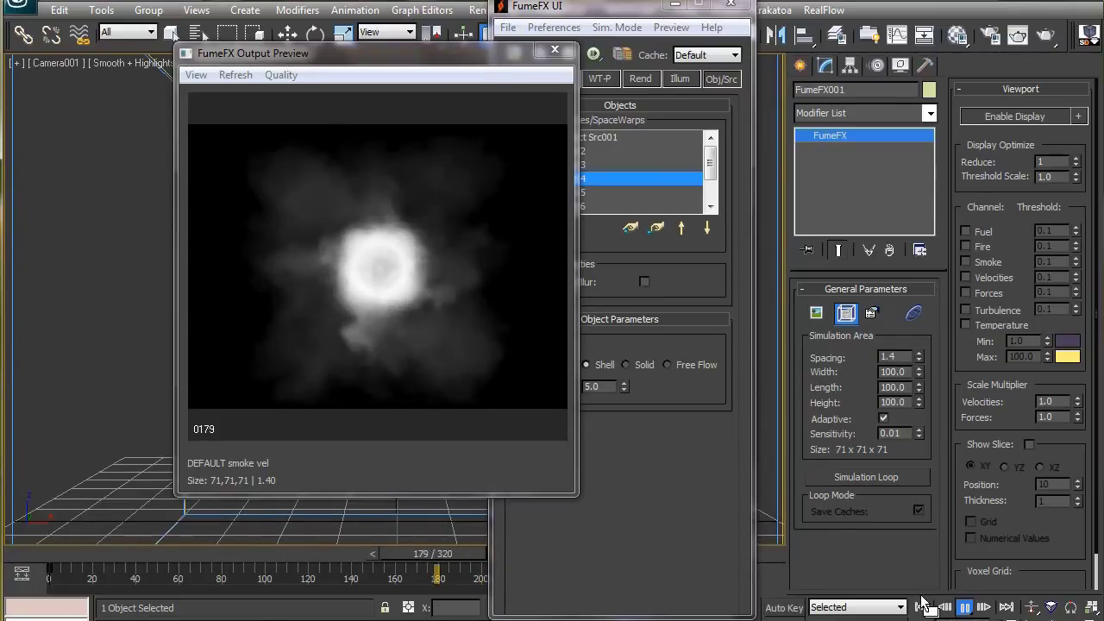
click(921, 599)
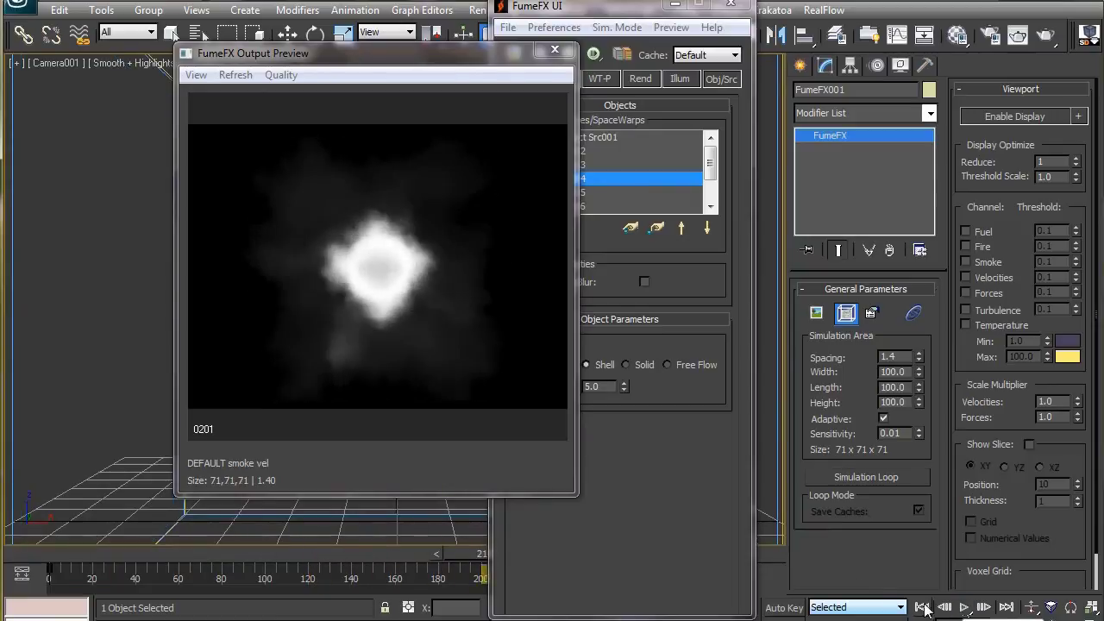
click(965, 608)
drag(587, 495, 382, 260)
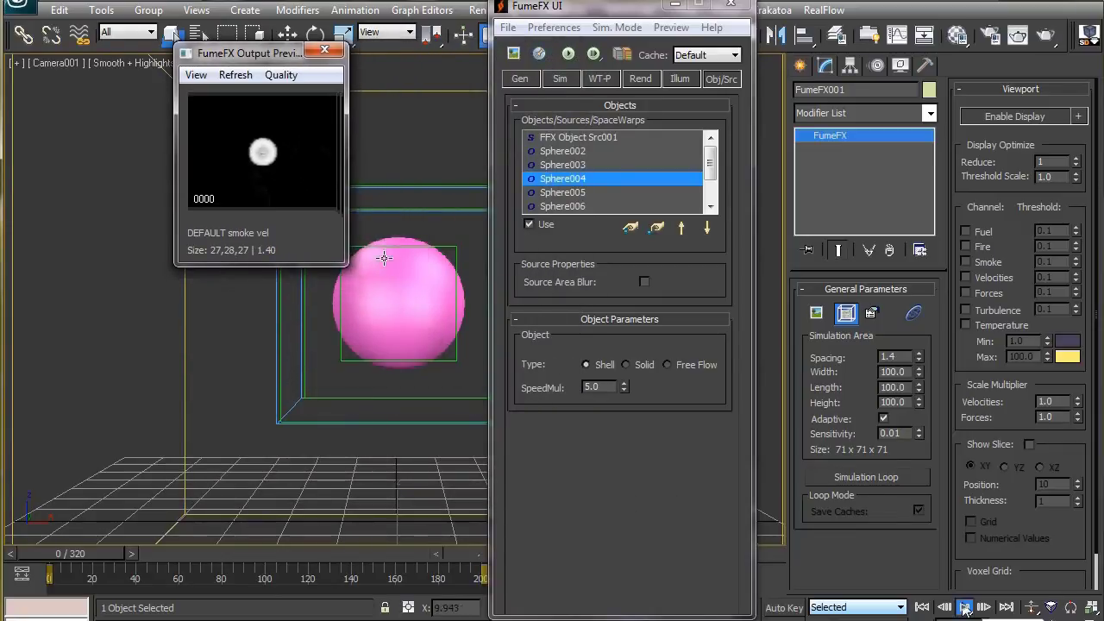
drag(216, 57, 348, 126)
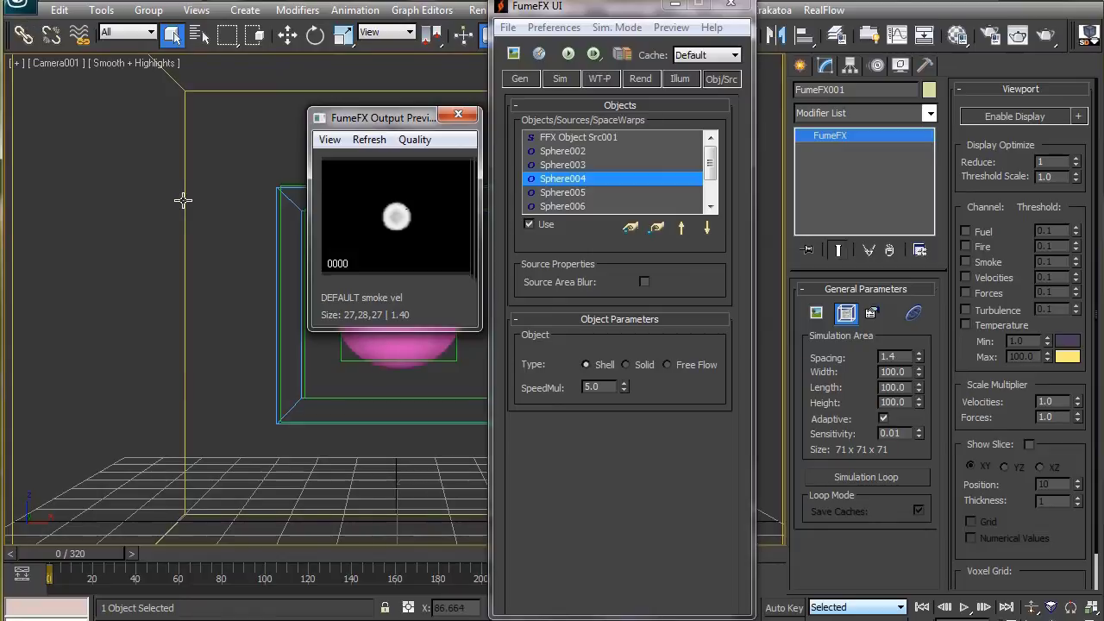
Step: Build an empty flow with FumeFX Birth, FumeFX Follow and an Age Test in Event 001
key(6)
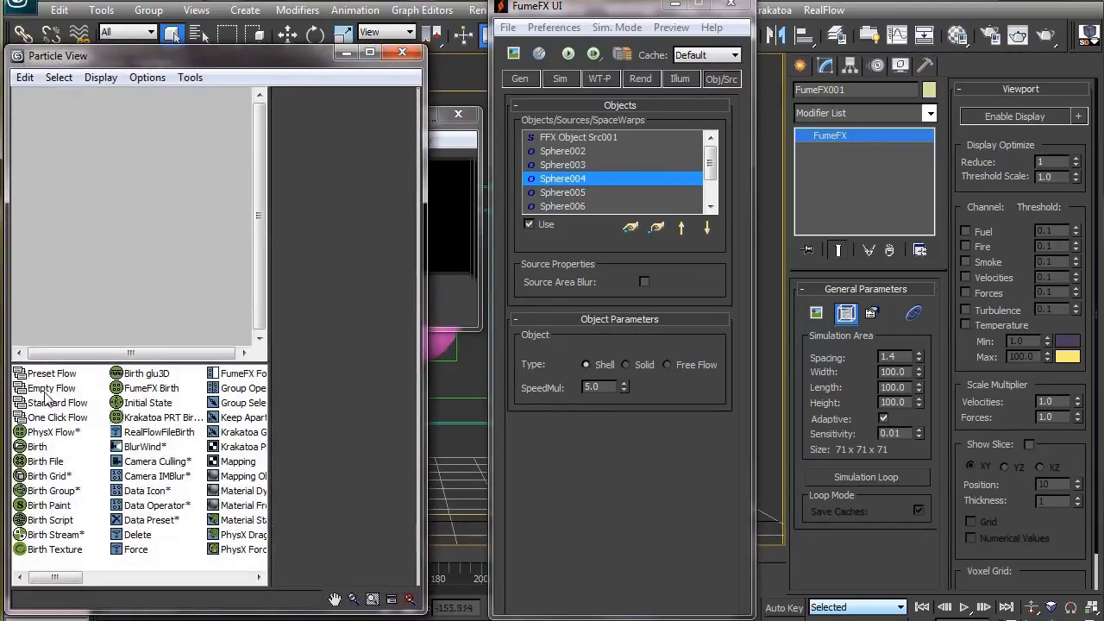
drag(49, 393, 36, 122)
drag(136, 395, 59, 222)
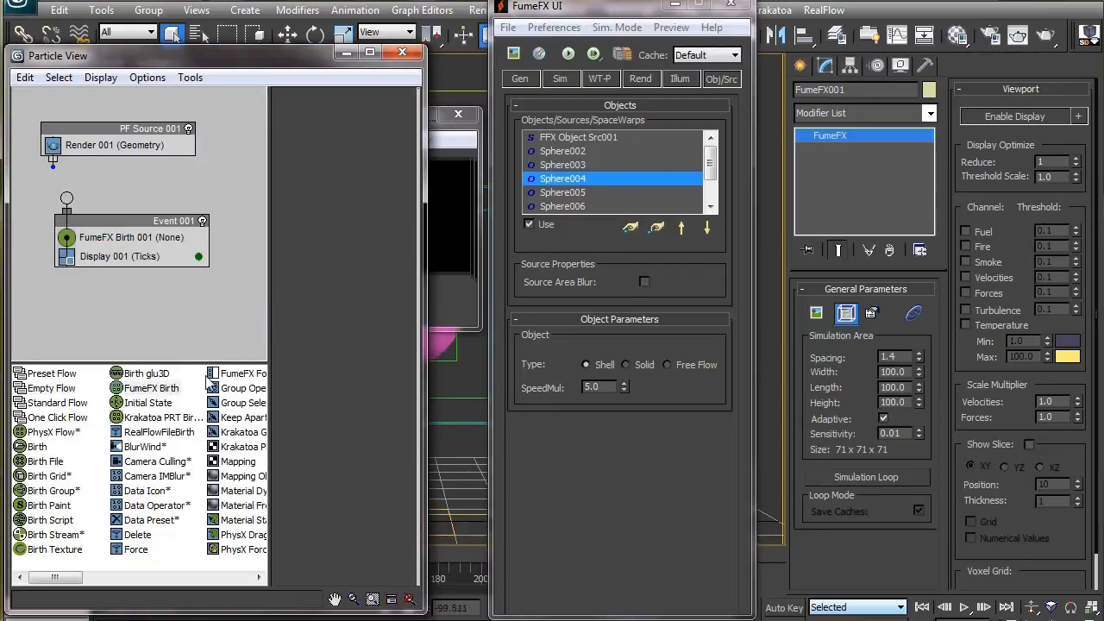
drag(231, 376, 95, 256)
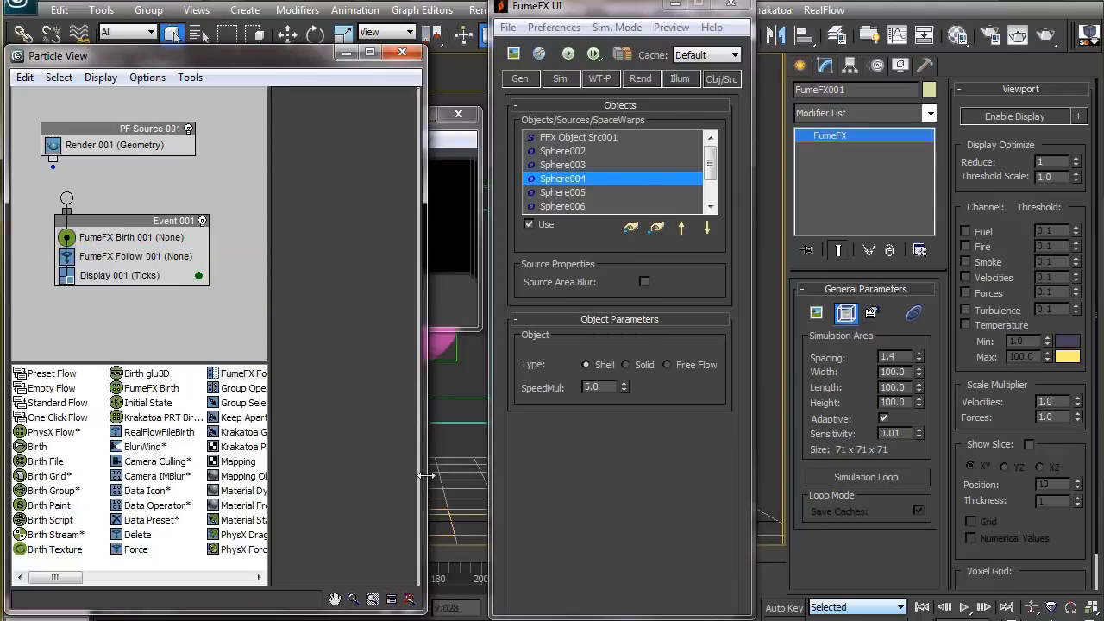
drag(426, 476, 622, 476)
drag(414, 537, 85, 275)
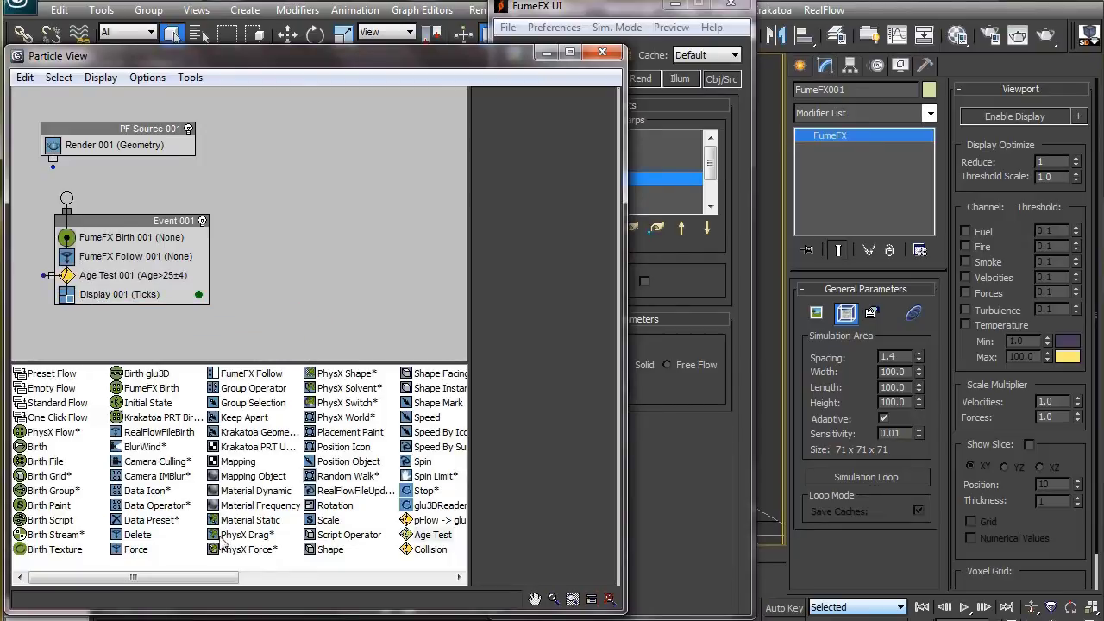
Step: Add a Delete event fed by Age Test, connect the source to Event 001, and hide the depot
drag(151, 539, 69, 334)
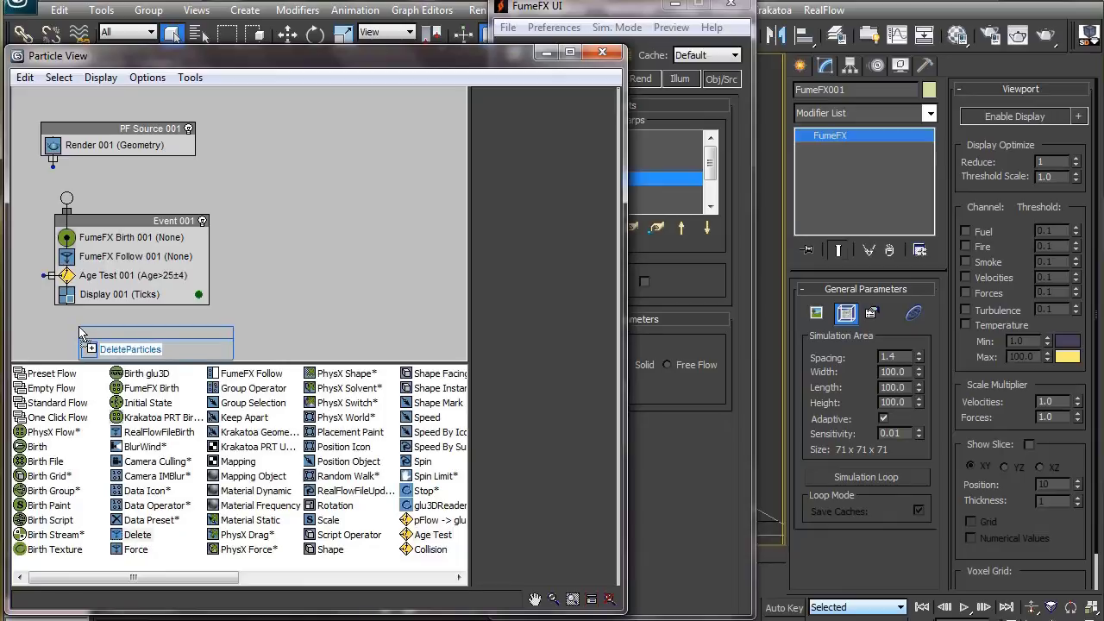
drag(79, 332, 41, 329)
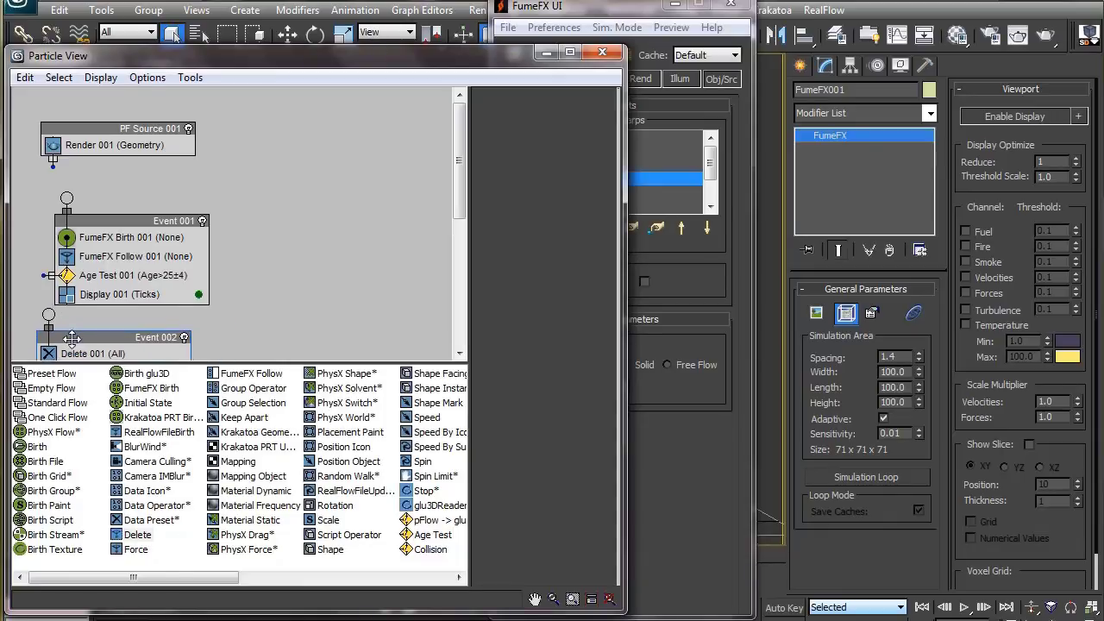
drag(43, 275, 50, 315)
drag(52, 166, 64, 200)
drag(138, 221, 115, 209)
click(131, 77)
click(125, 217)
Step: Point FumeFX Birth 001 at the FumeFX001 grid
click(120, 223)
drag(629, 13, 798, 39)
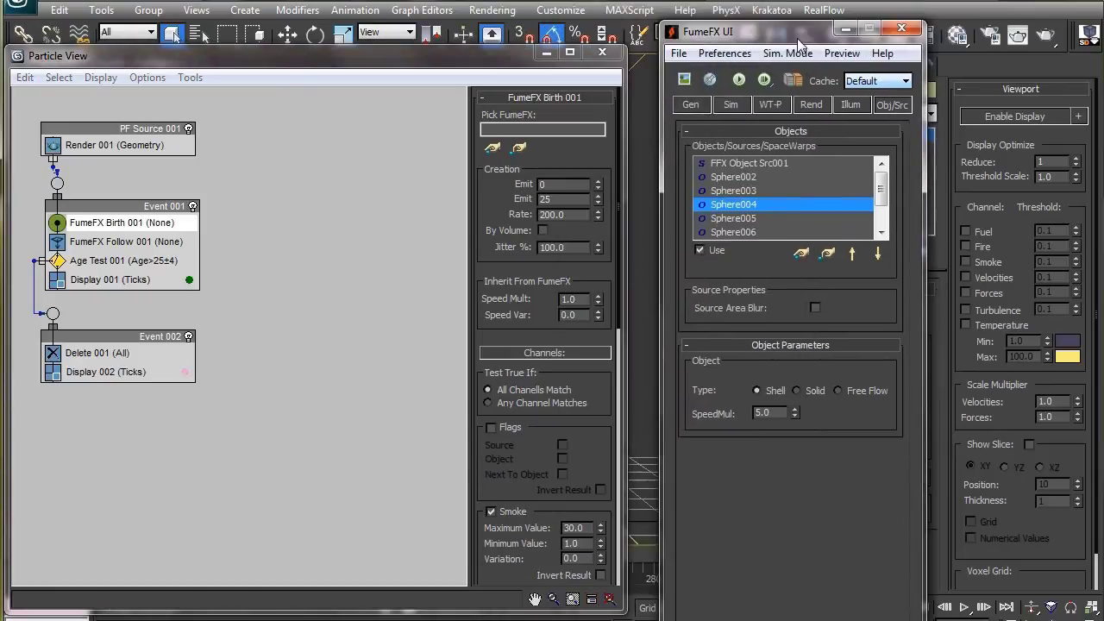
click(902, 29)
drag(624, 138, 379, 138)
click(243, 147)
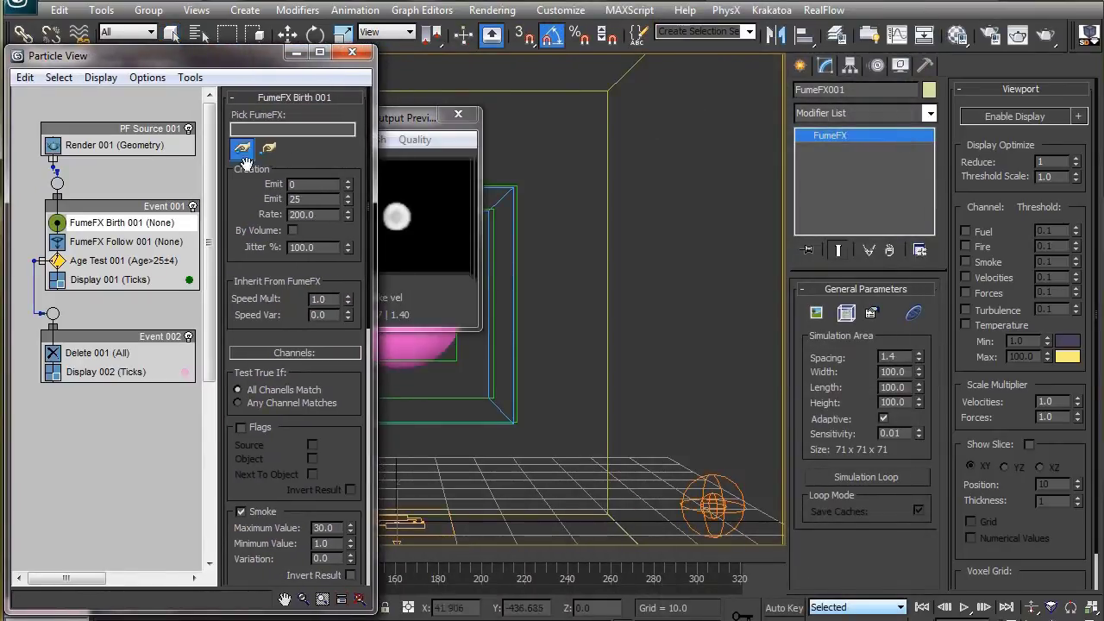
click(606, 218)
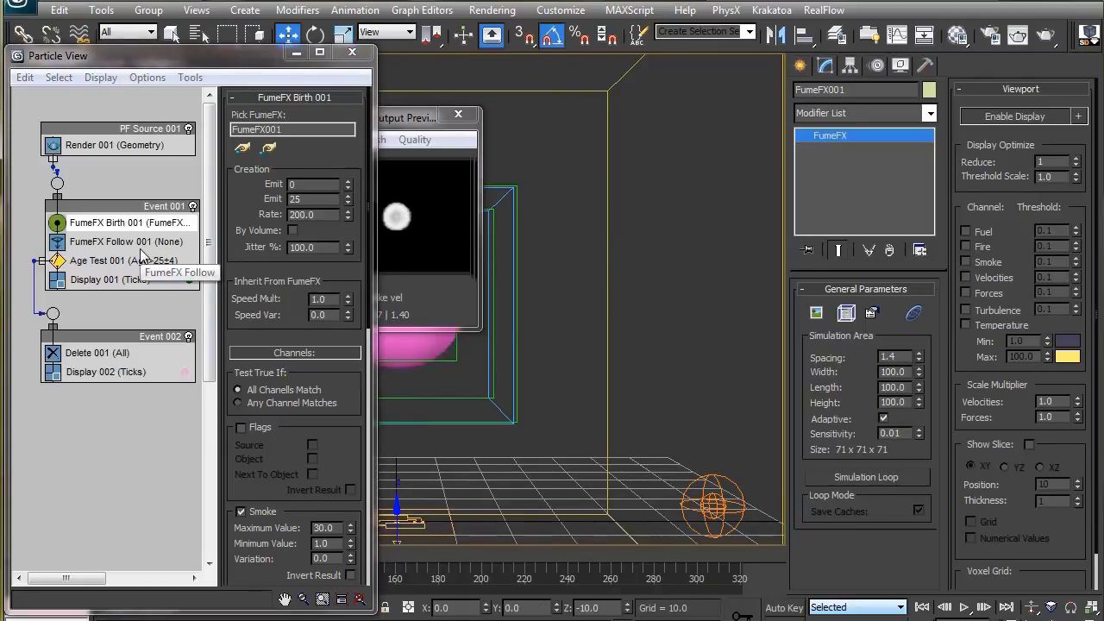
Step: Set FumeFX Birth's emission end frame to 320
double_click(311, 198)
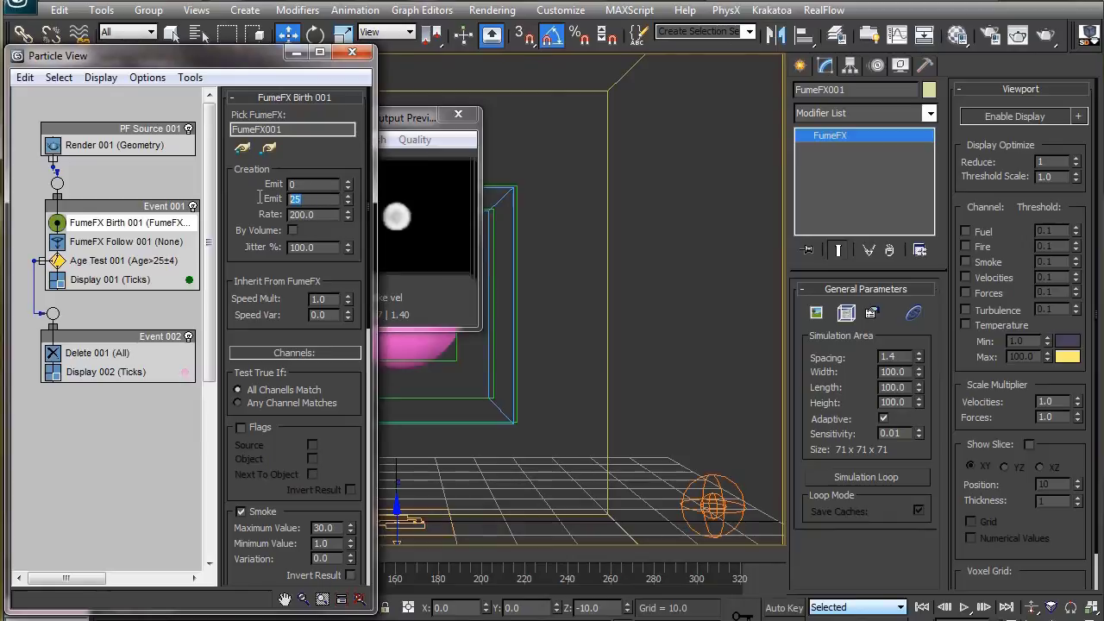
text(320)
scroll(336, 251, down, 1)
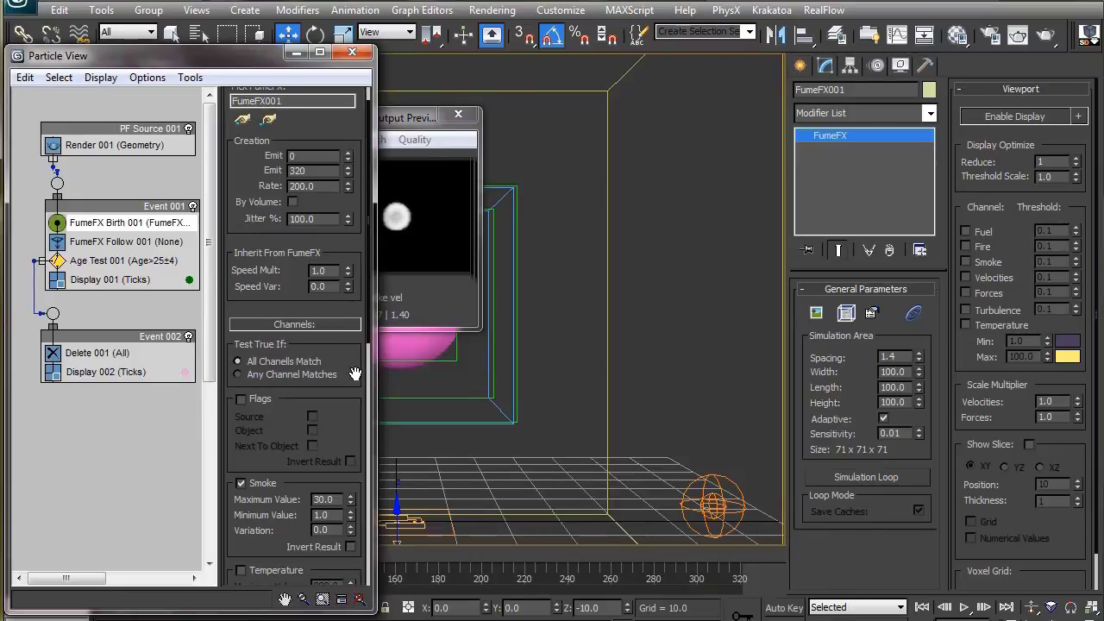
drag(355, 373, 359, 340)
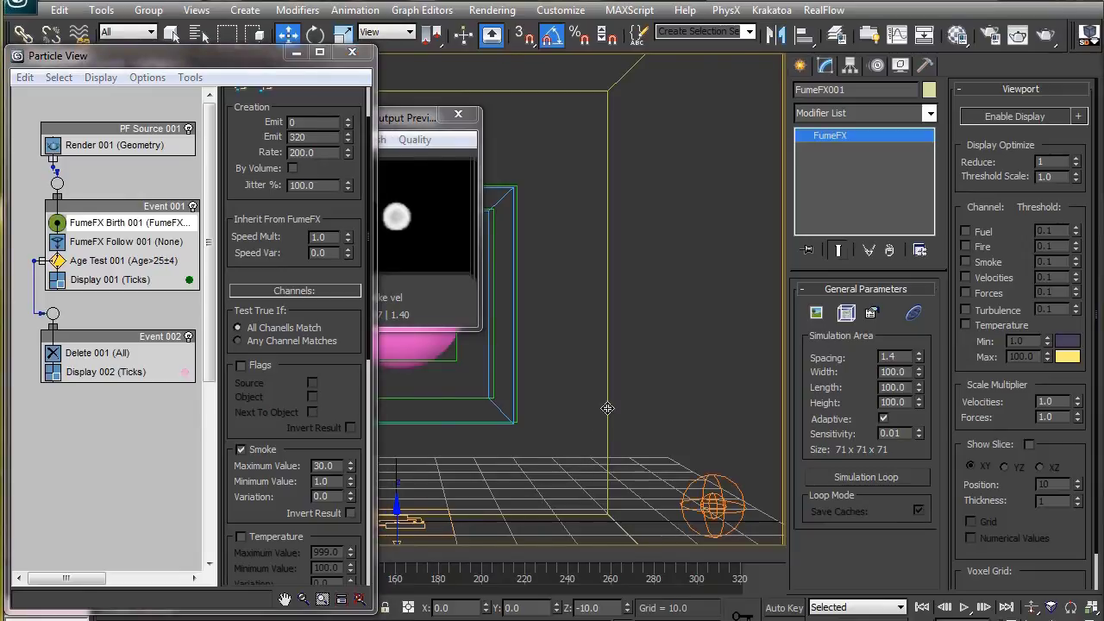
Step: Review FFX Object Src001's fuel, temperature and smoke settings on the Obj/Src tab, leaving Smoke at 2.0
click(847, 315)
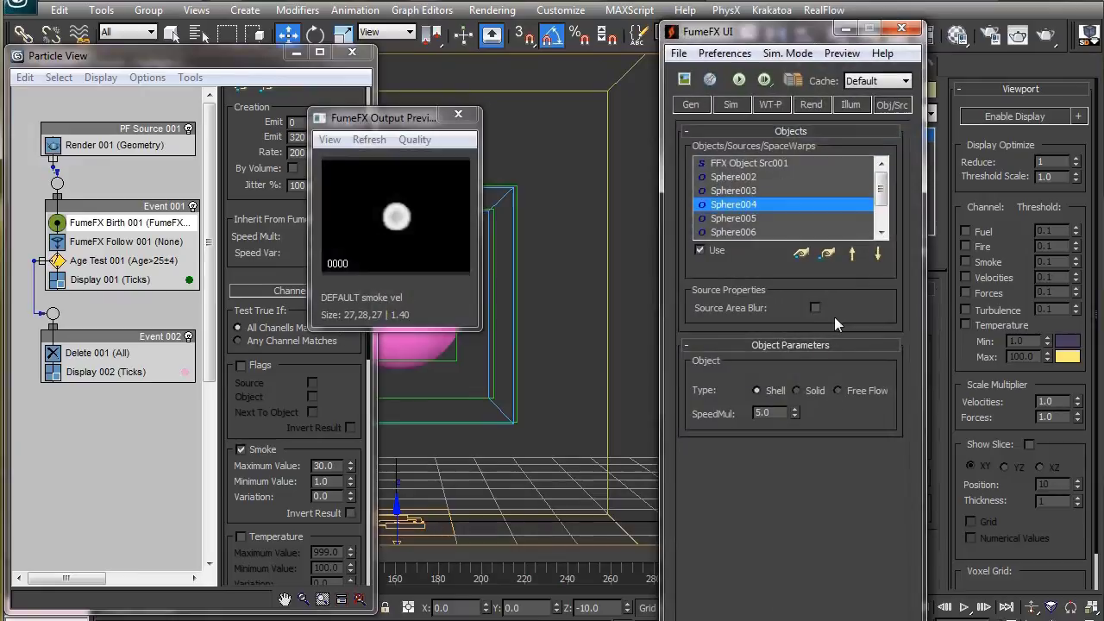
click(888, 112)
click(749, 163)
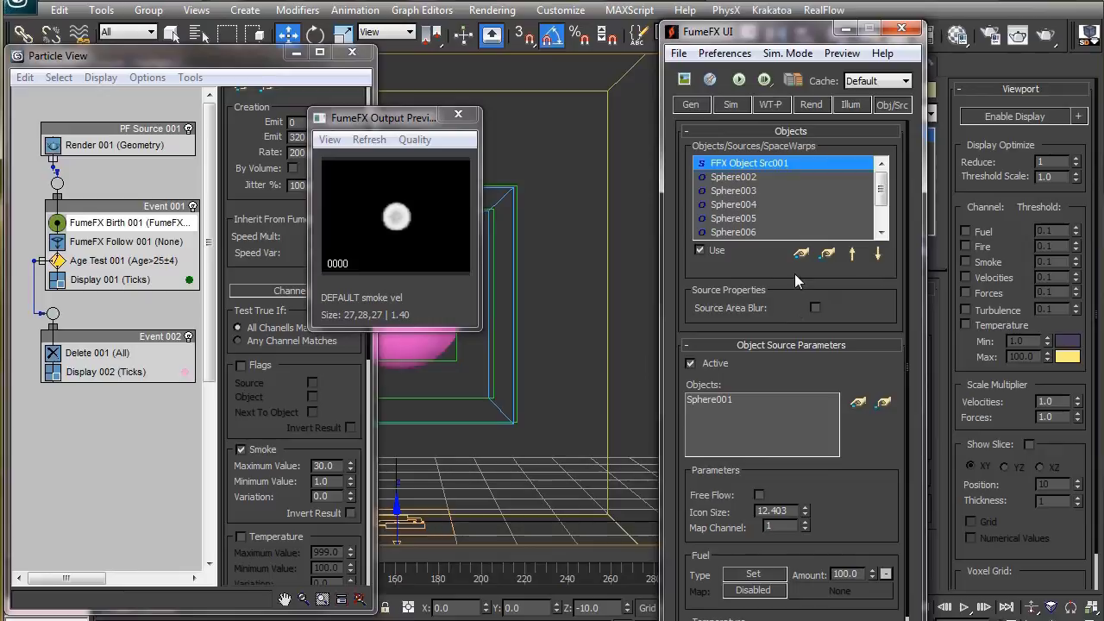
drag(827, 557, 826, 353)
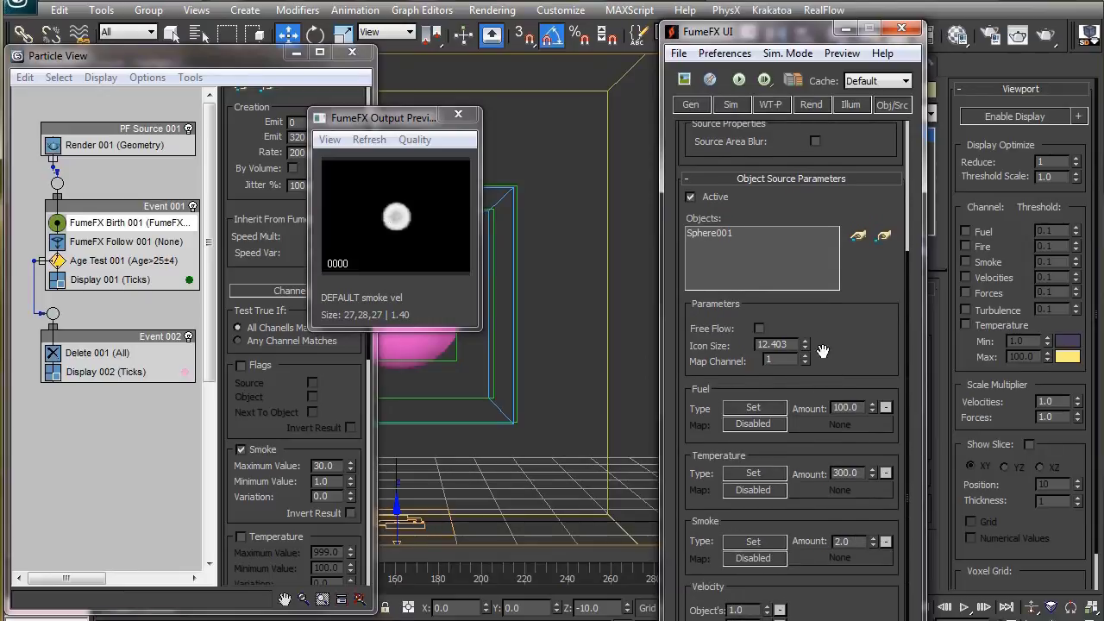
double_click(836, 541)
click(548, 541)
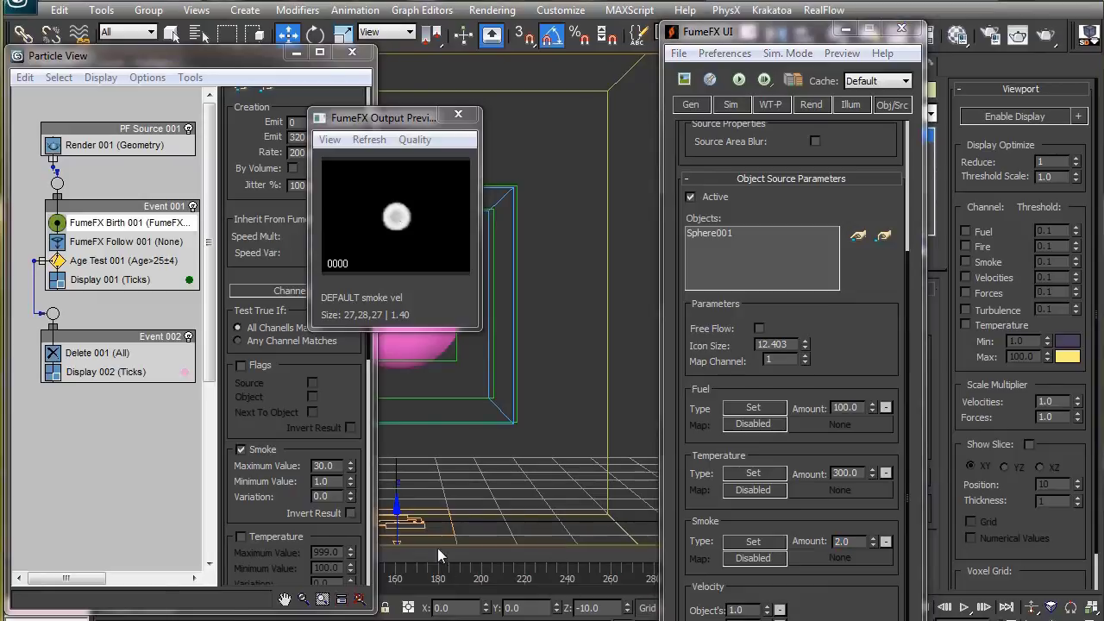
Step: Close the output preview and point FumeFX Follow 001 at the FumeFX001 grid
drag(384, 119, 466, 119)
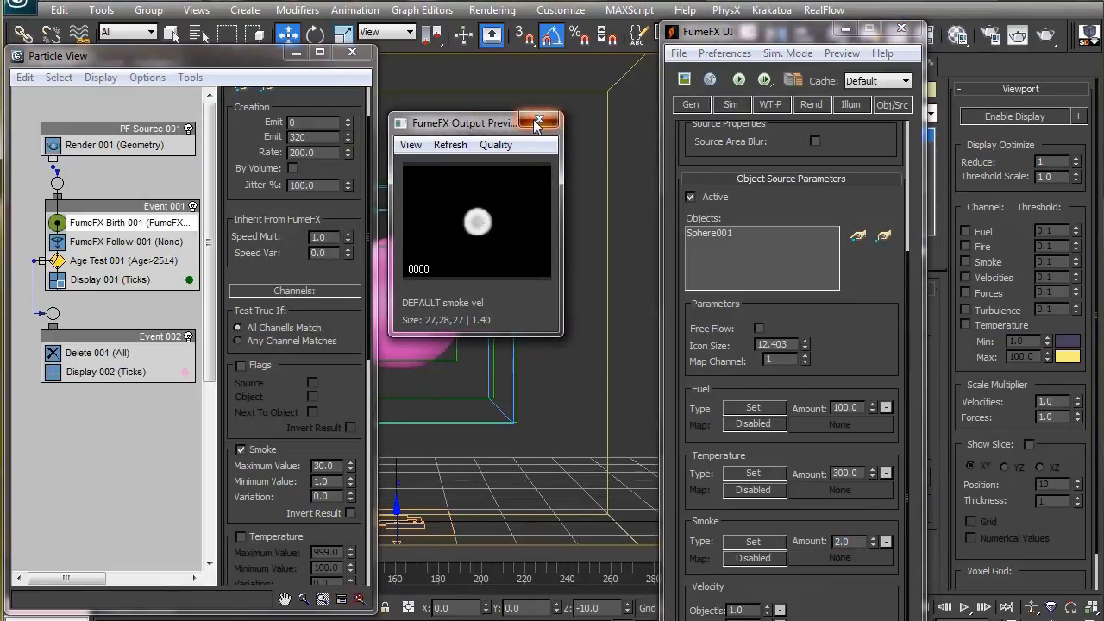
click(543, 114)
click(147, 242)
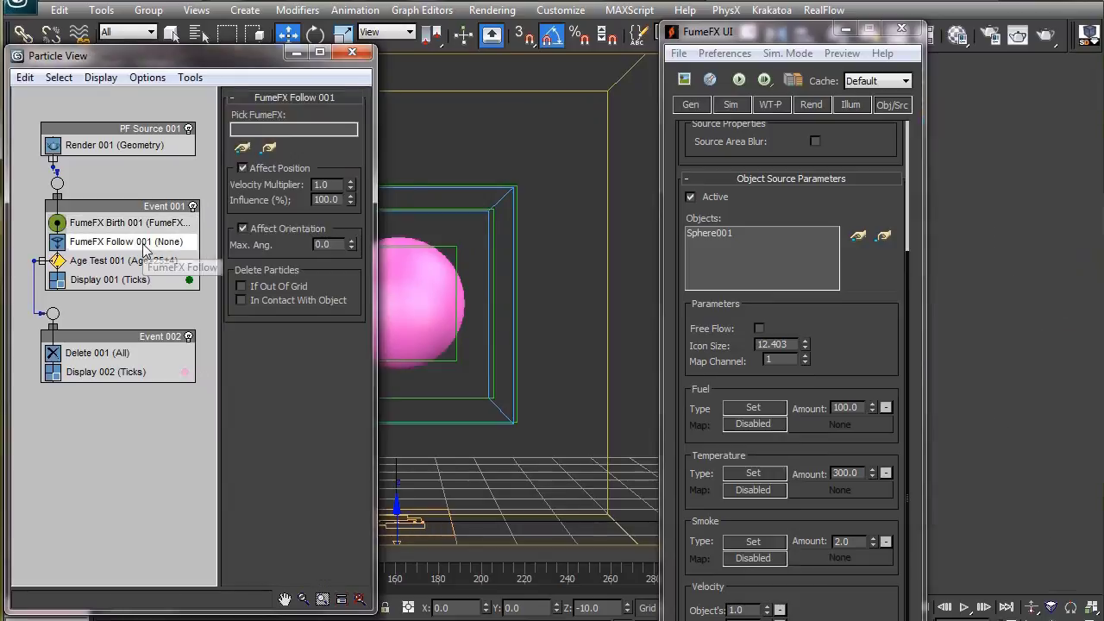
click(239, 150)
click(606, 245)
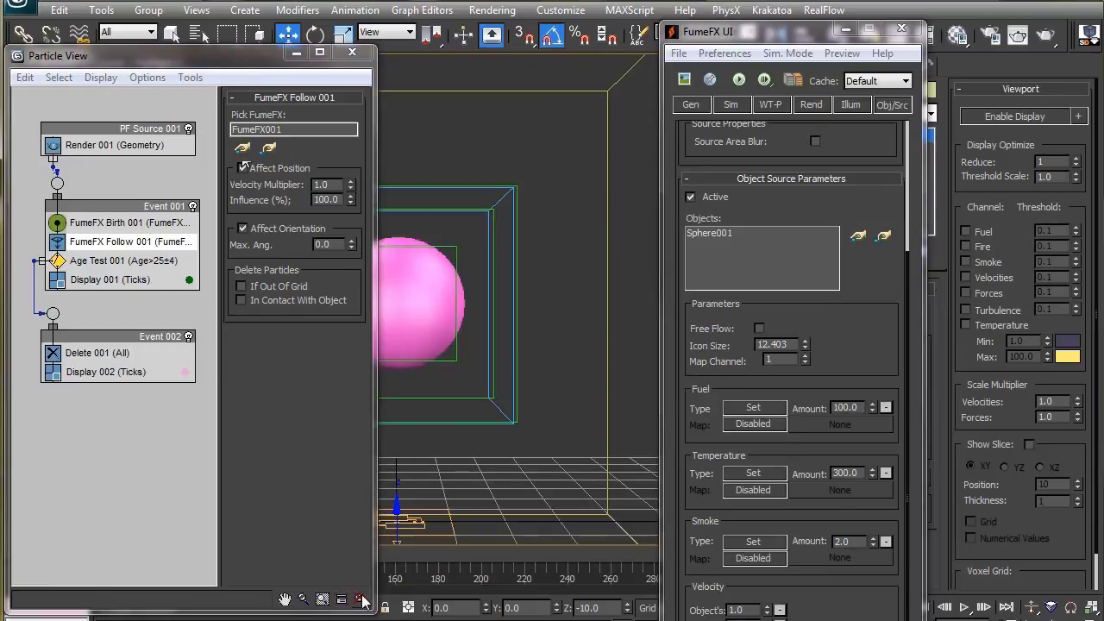
Step: Scrub the timeline to frame 60 to preview the particles, then recheck FumeFX Birth
drag(374, 615, 391, 464)
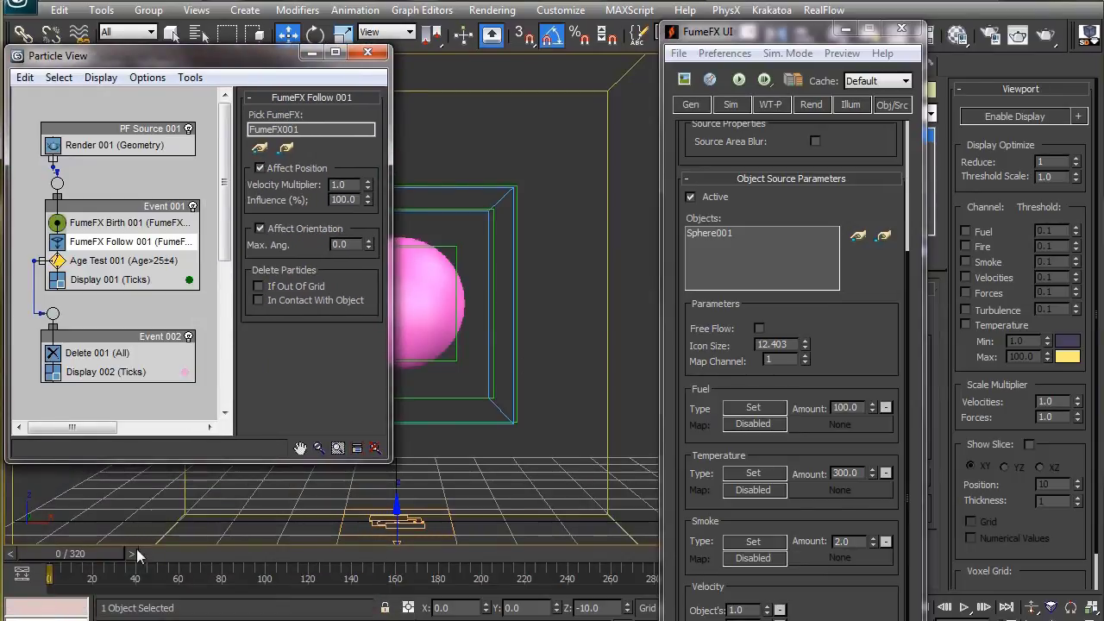
drag(118, 558, 256, 567)
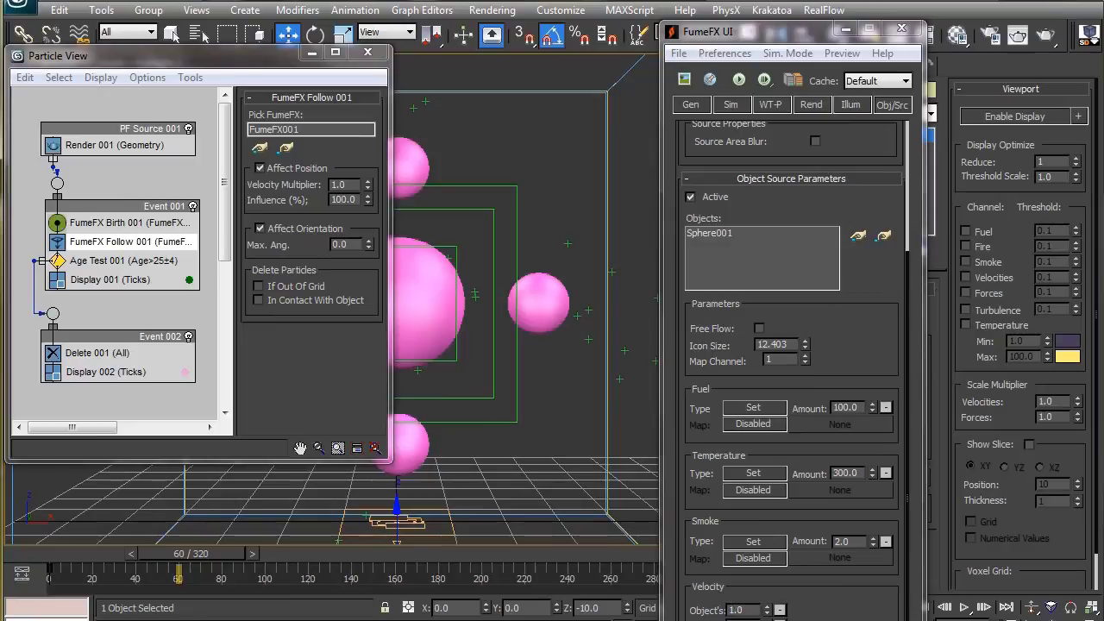
click(175, 224)
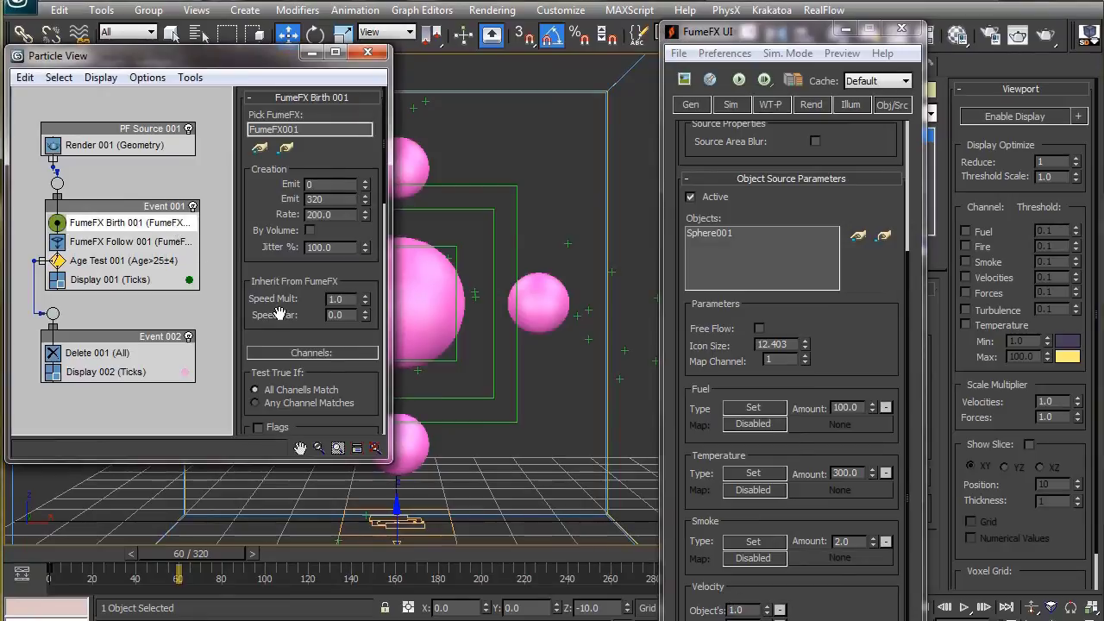
drag(311, 296, 321, 164)
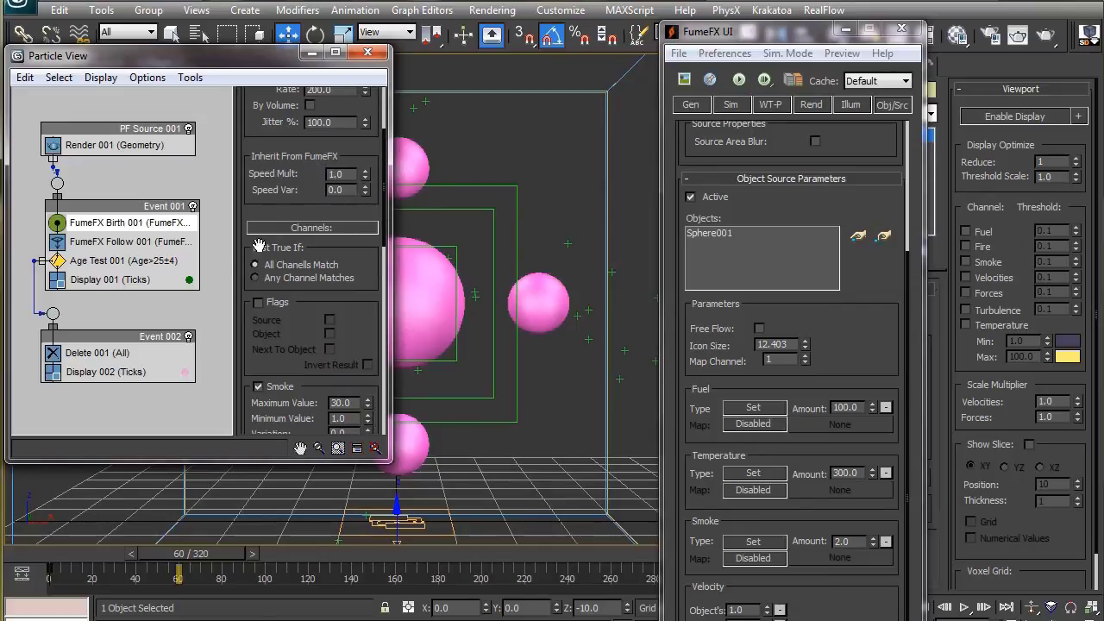
click(130, 243)
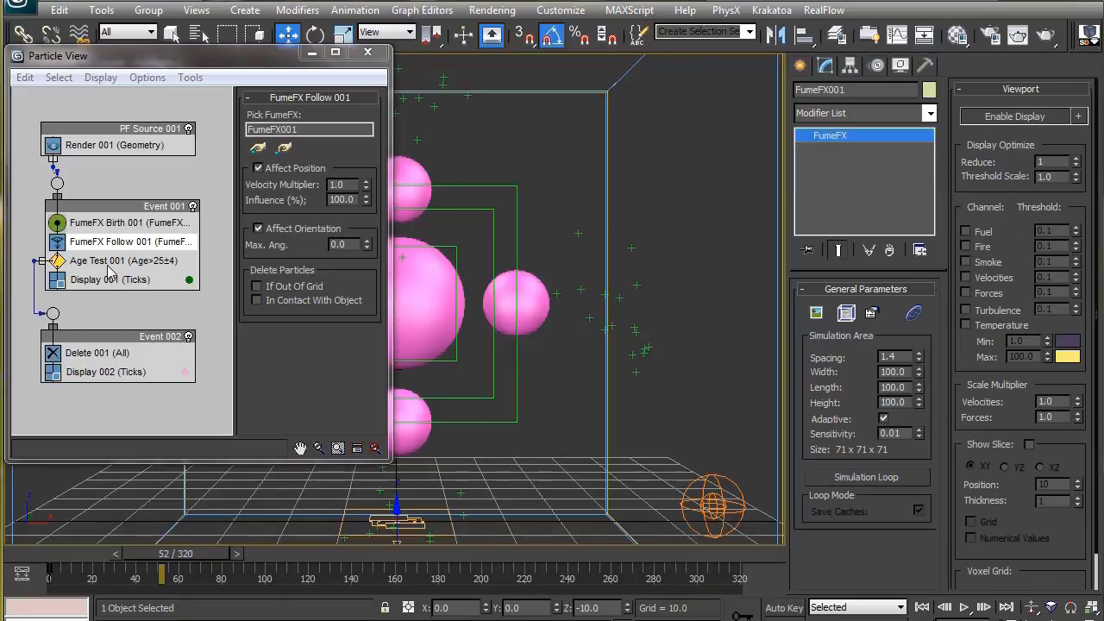
Step: Set PF Source 001's Upper Limit to 100000000 and Viewport % to 0.1
click(127, 224)
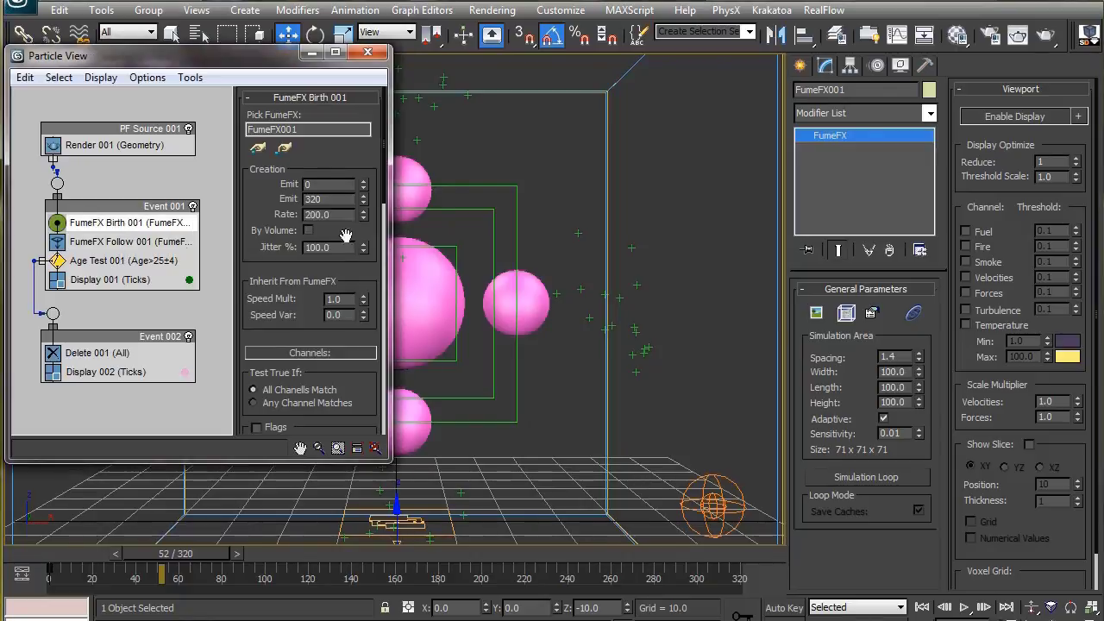
click(74, 131)
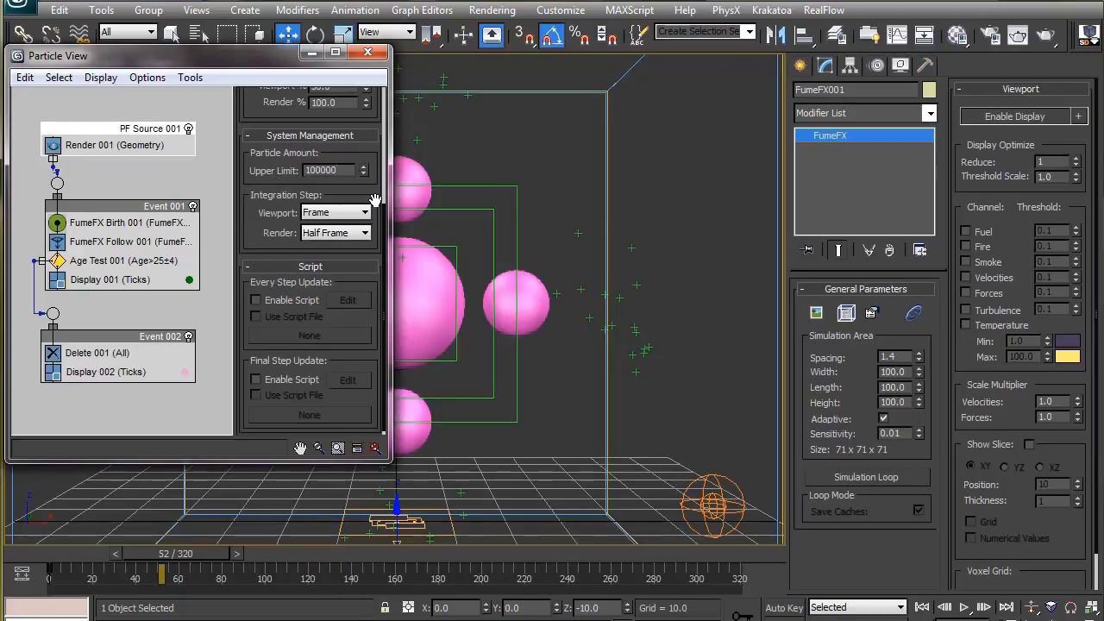
text(000)
key(Return)
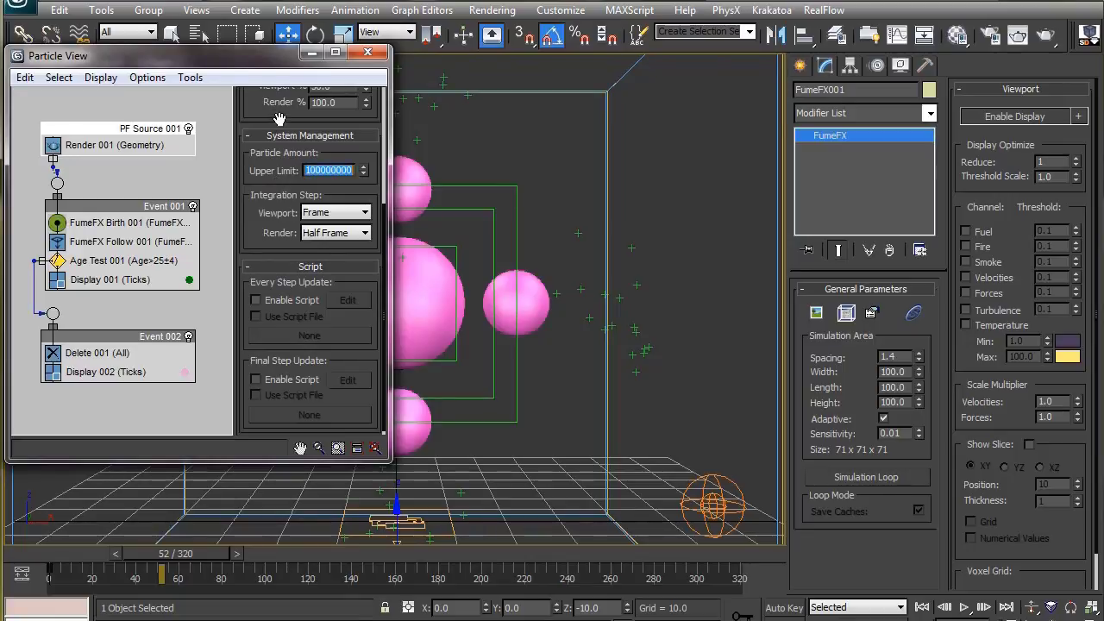
scroll(311, 259, up, 4)
double_click(332, 239)
text(.)
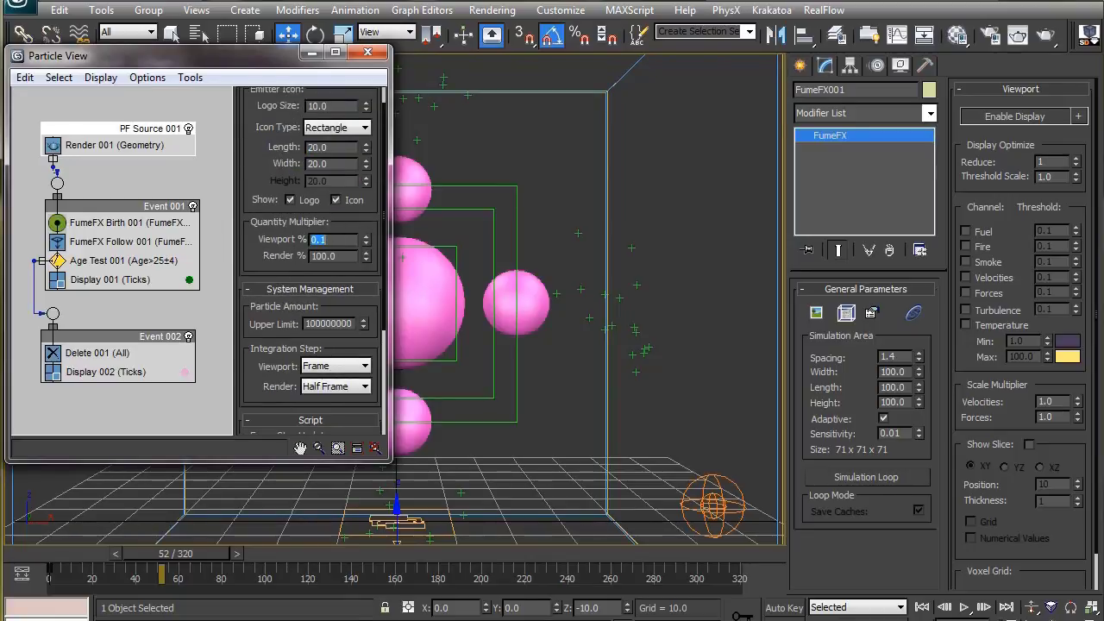
Step: Set FumeFX Birth 001's emission rate to 100000
click(154, 224)
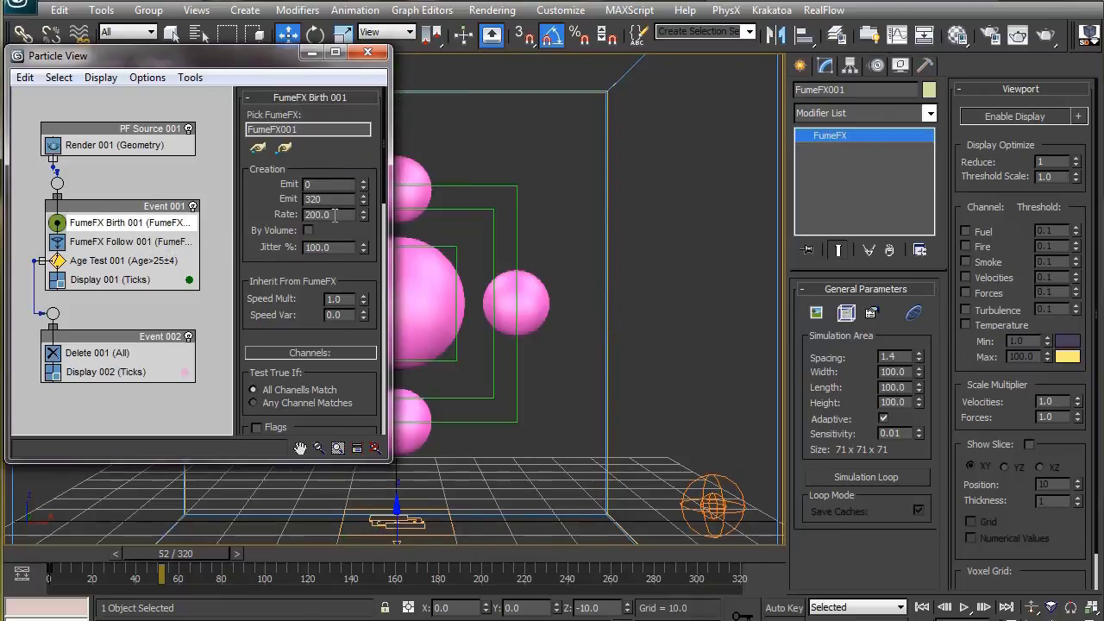
double_click(334, 214)
text(100000)
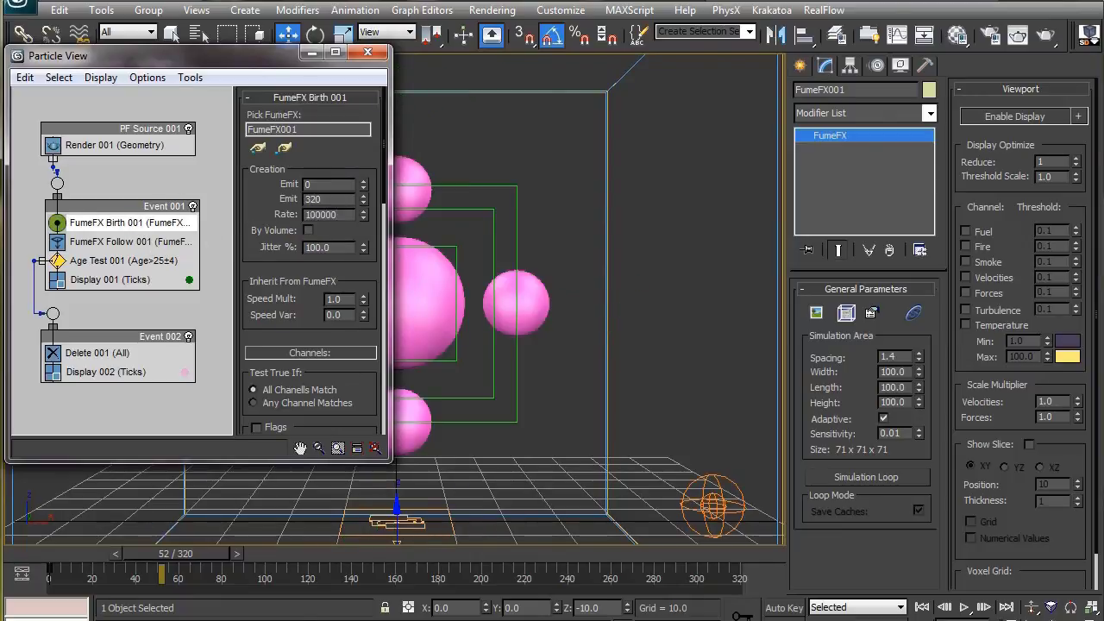